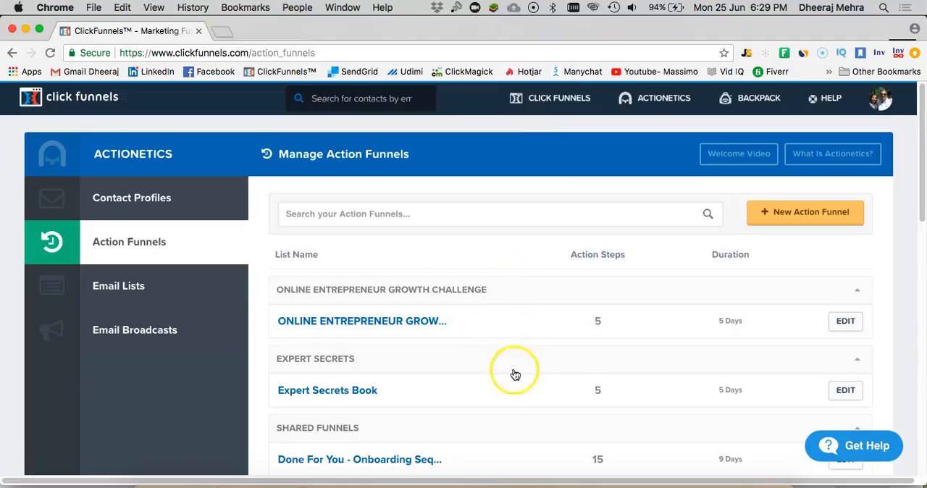
- Create an action funnel named Test Action Funnel with group tag ONLINE ENTREPRENEUR GROWTH CHALLENGE and the Sendgrid SMTP configuration
{"action": "left_click", "coordinate": [795, 218]}
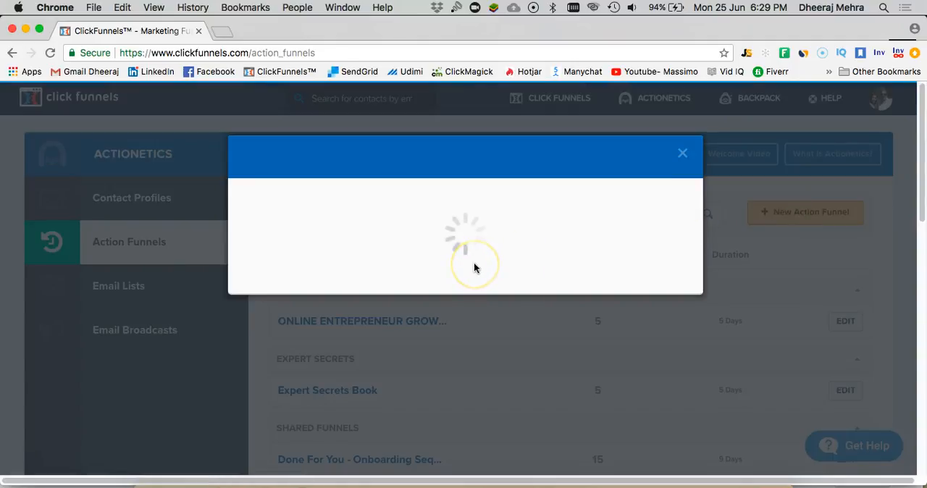
{"action": "left_click", "coordinate": [388, 235]}
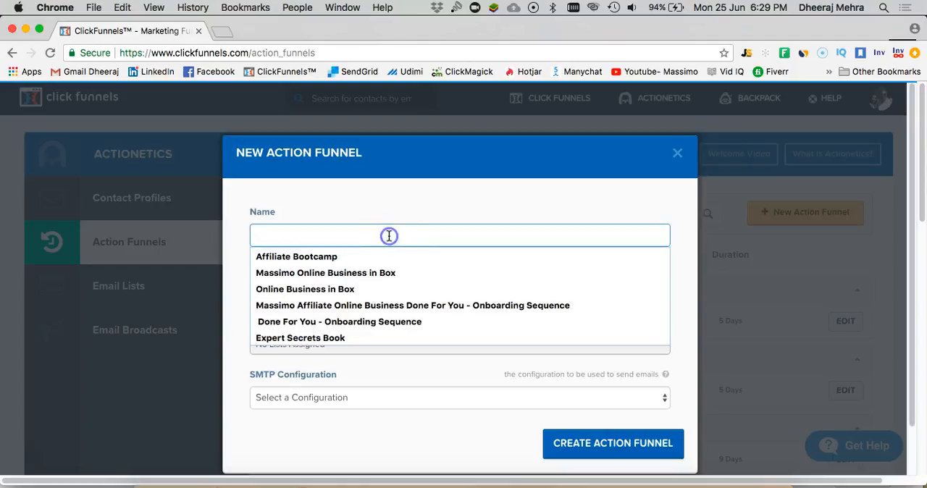
{"action": "type", "text": "Test Action Funnel"}
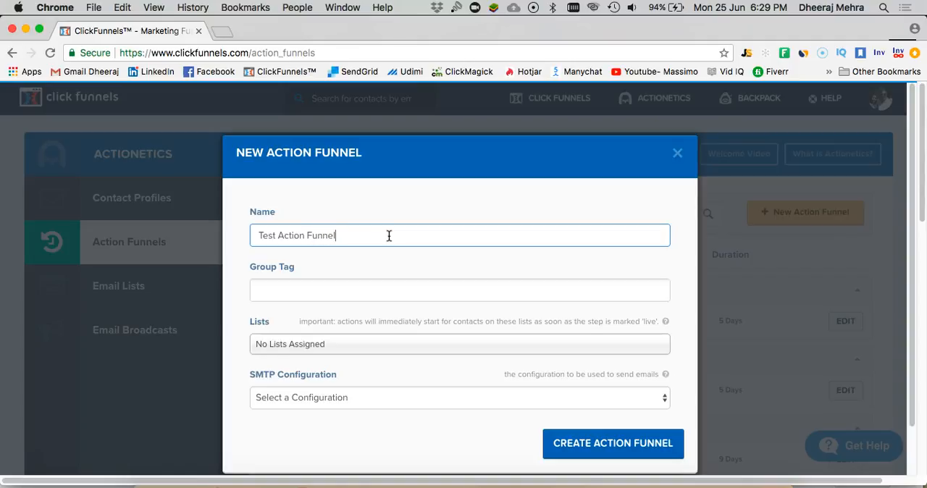
{"action": "left_click", "coordinate": [363, 293]}
{"action": "left_click", "coordinate": [361, 316]}
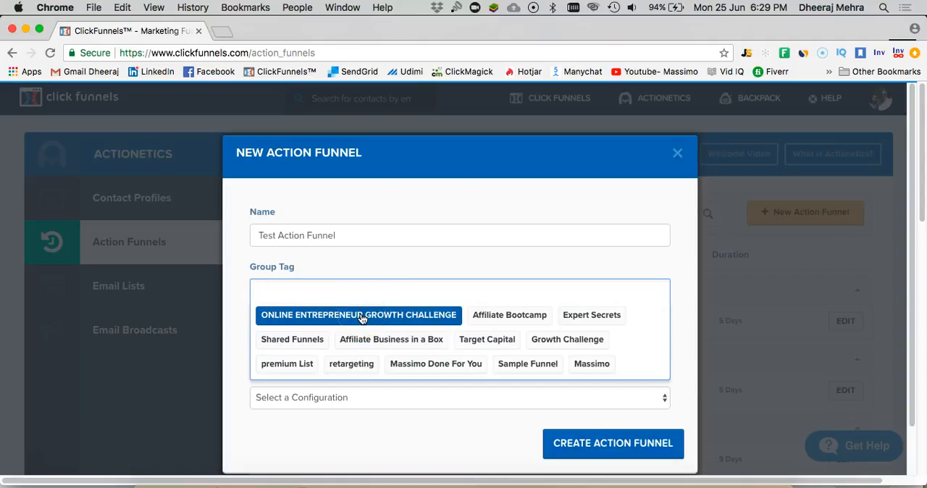
{"action": "left_click", "coordinate": [361, 316]}
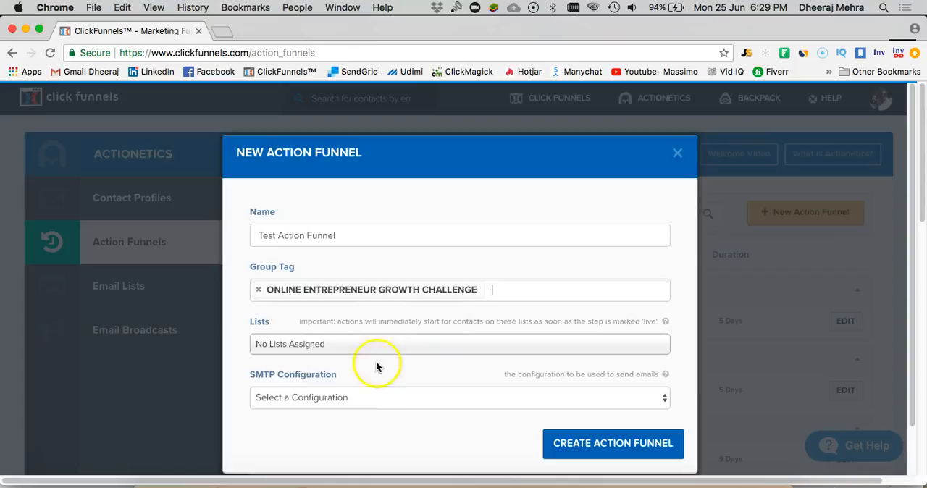
{"action": "left_click", "coordinate": [356, 401]}
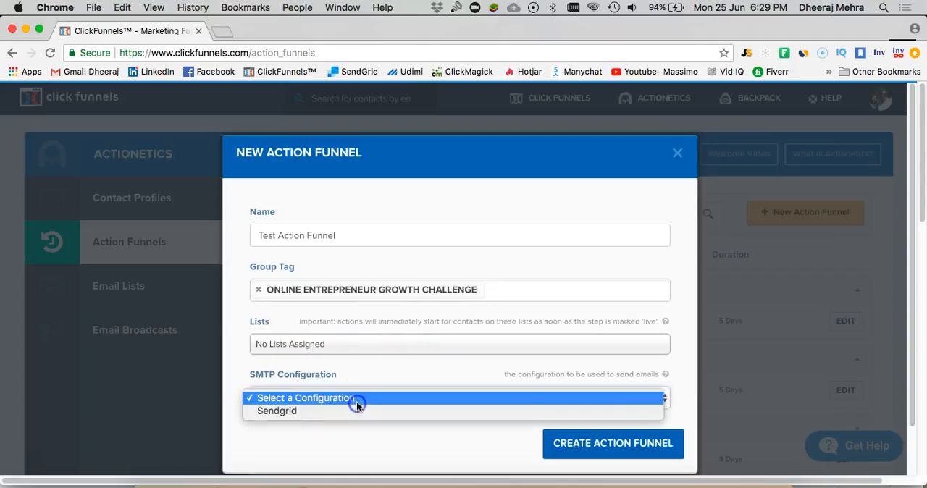
{"action": "left_click", "coordinate": [346, 414]}
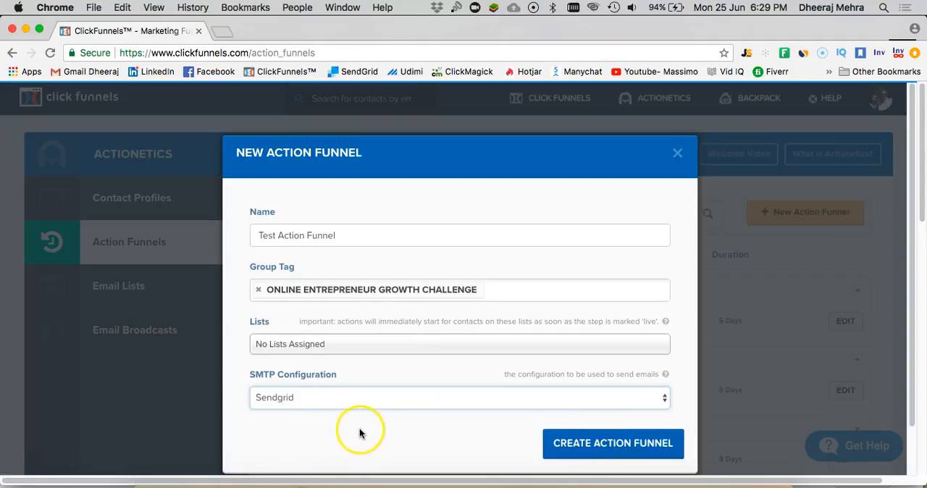
{"action": "left_click", "coordinate": [601, 443]}
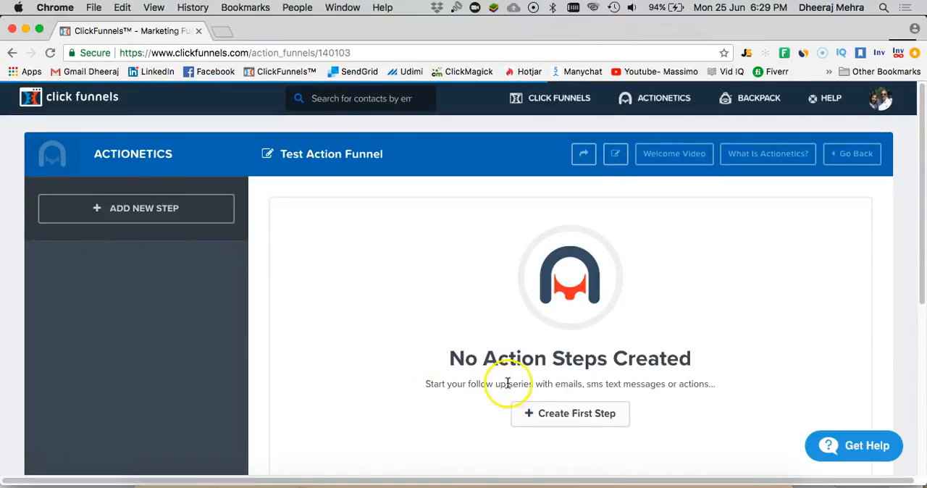
- Add a first funnel step named Welcome Email that sends an email 0 days after sign-up
{"action": "left_click", "coordinate": [566, 412]}
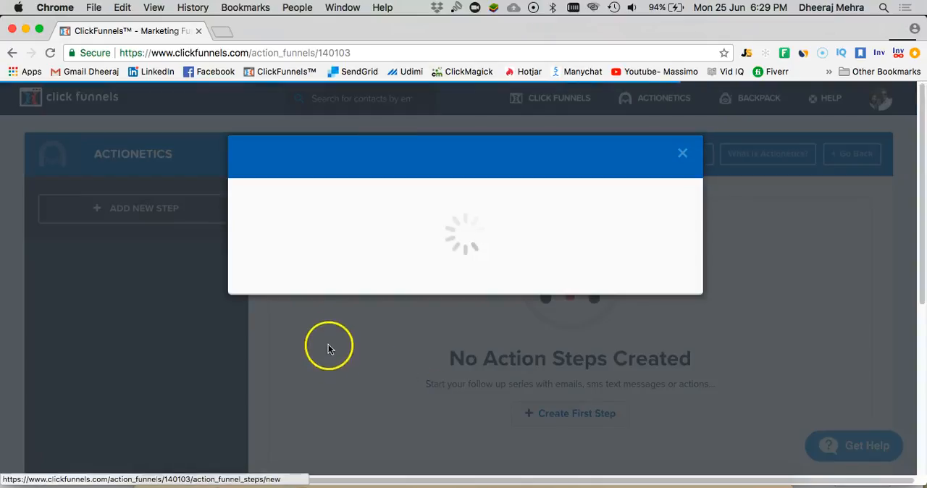
{"action": "left_click", "coordinate": [320, 234]}
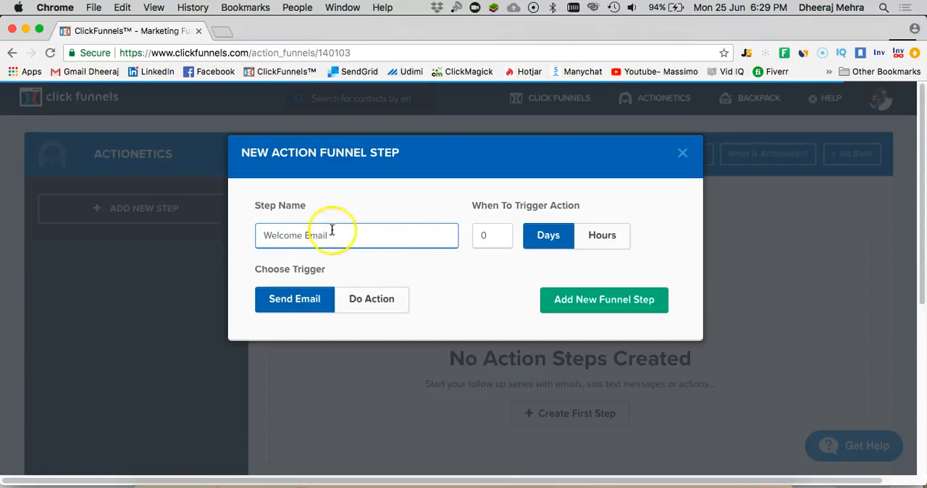
{"action": "left_click", "coordinate": [492, 235]}
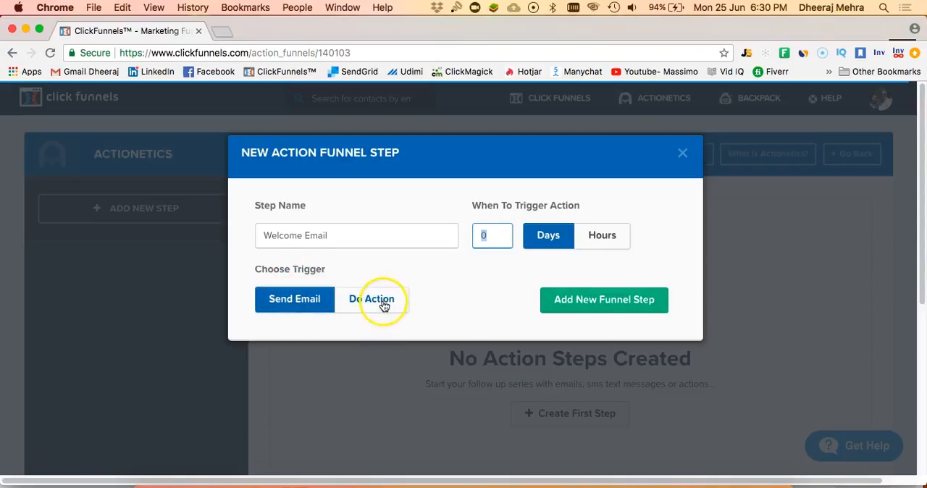
{"action": "left_click", "coordinate": [580, 304]}
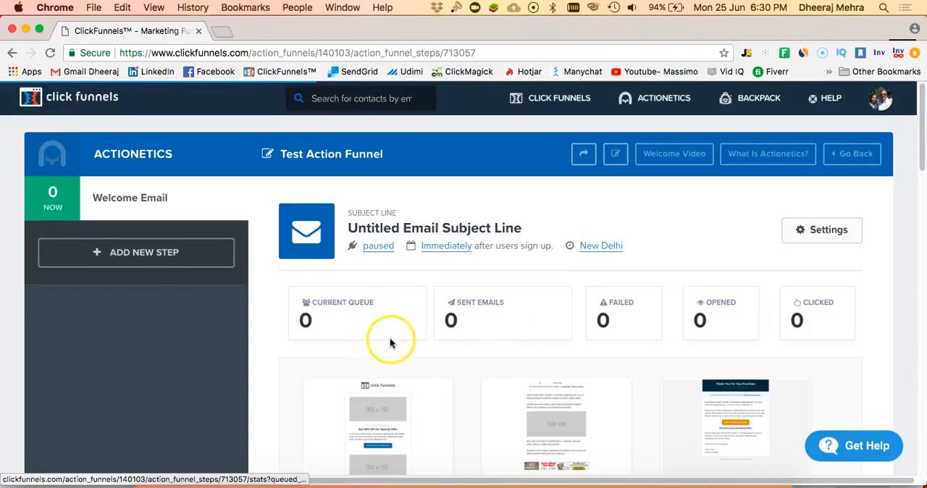
- Set the welcome email's from name to the sender's full name and its subject to "Welcome to the CHallenge", and update the email
{"action": "scroll", "coordinate": [387, 335], "scroll_direction": "down", "scroll_amount": 2}
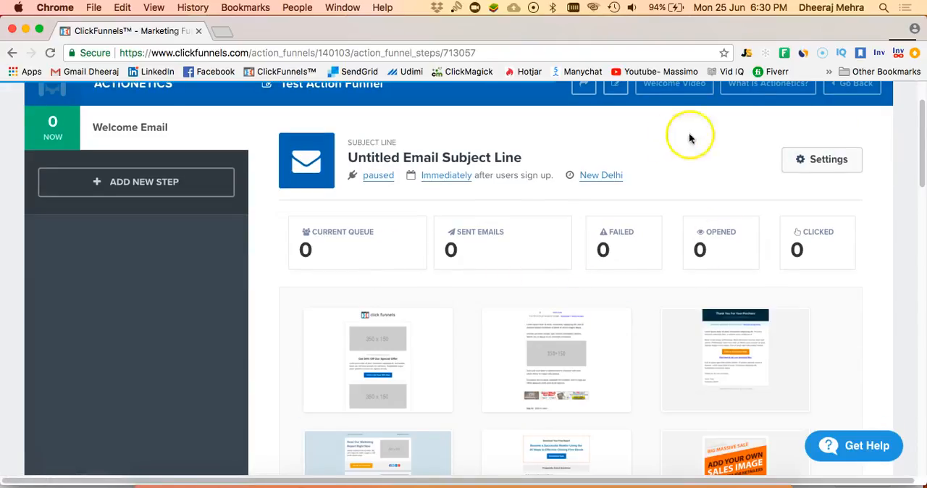
{"action": "left_click", "coordinate": [816, 161]}
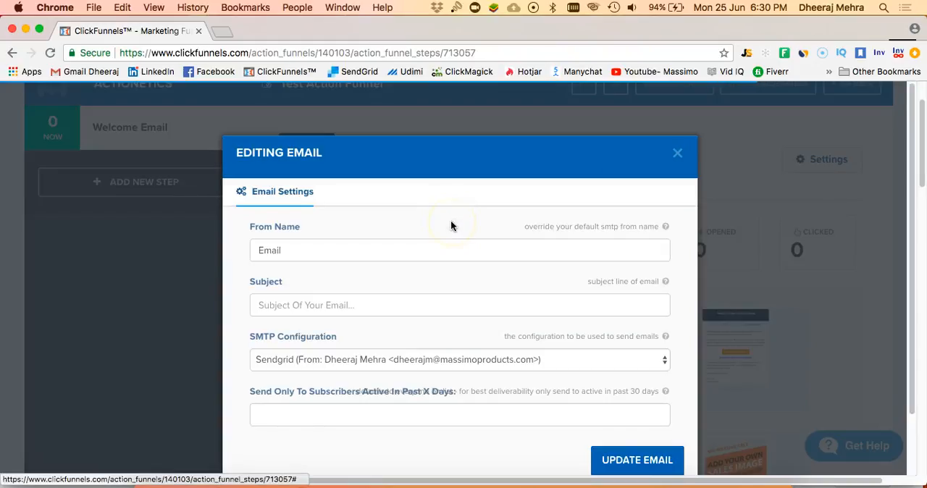
{"action": "left_click", "coordinate": [420, 251]}
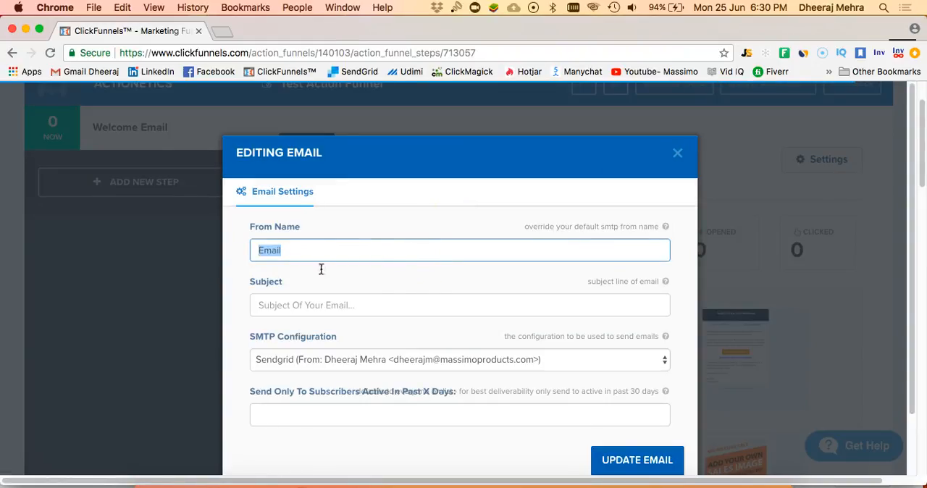
{"action": "type", "text": "Dheeraj Mehra"}
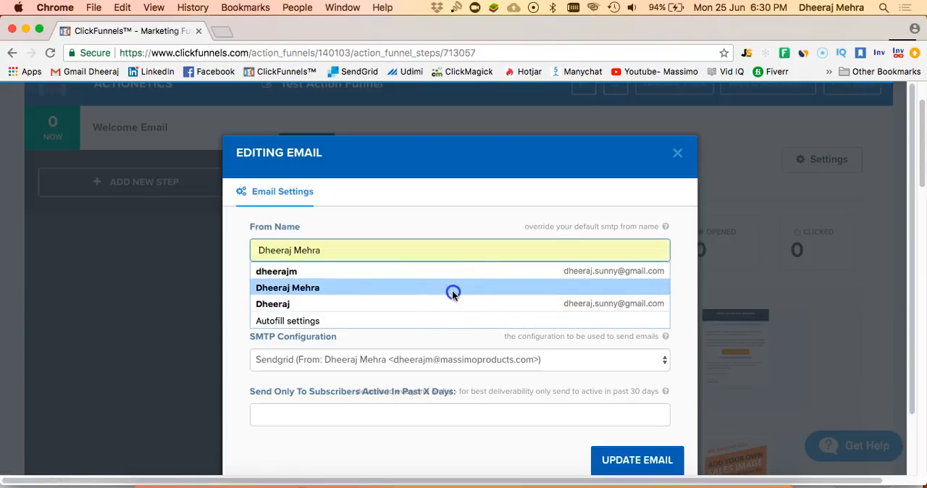
{"action": "left_click", "coordinate": [446, 288]}
{"action": "left_click", "coordinate": [422, 306]}
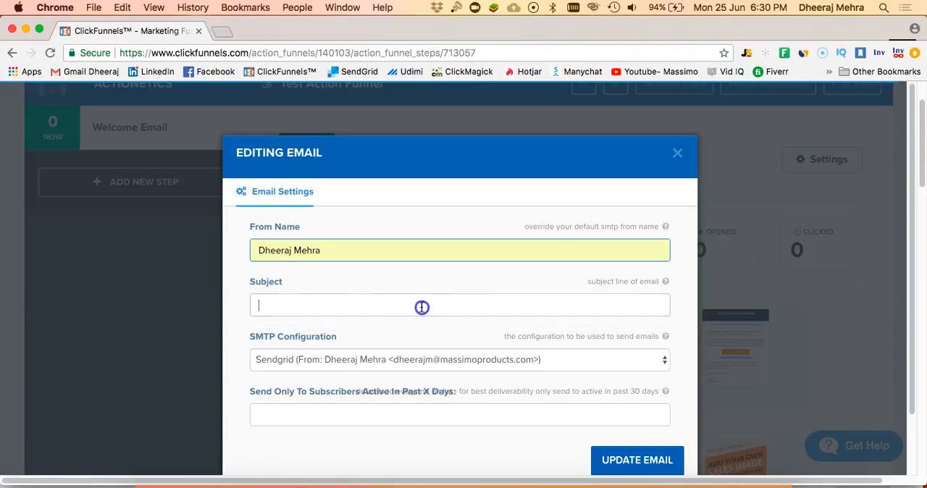
{"action": "type", "text": "Welcome to the CHallenge"}
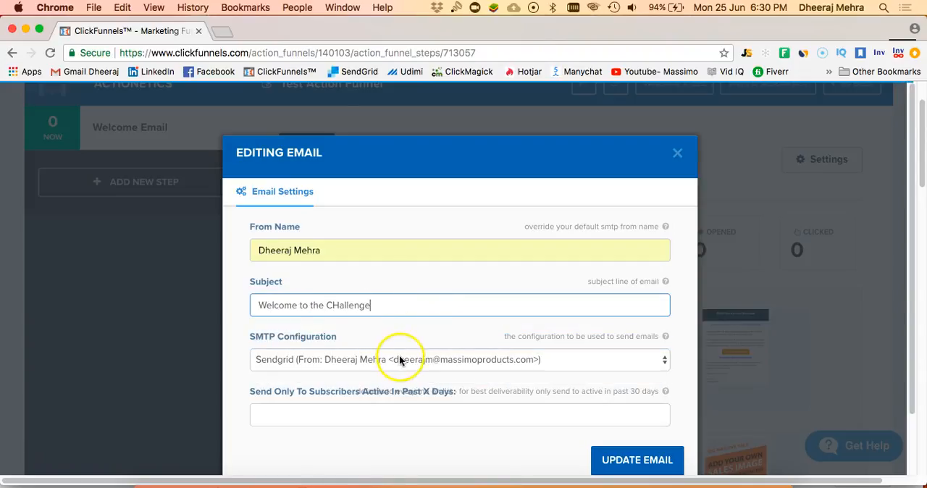
{"action": "scroll", "coordinate": [380, 370], "scroll_direction": "down", "scroll_amount": 2}
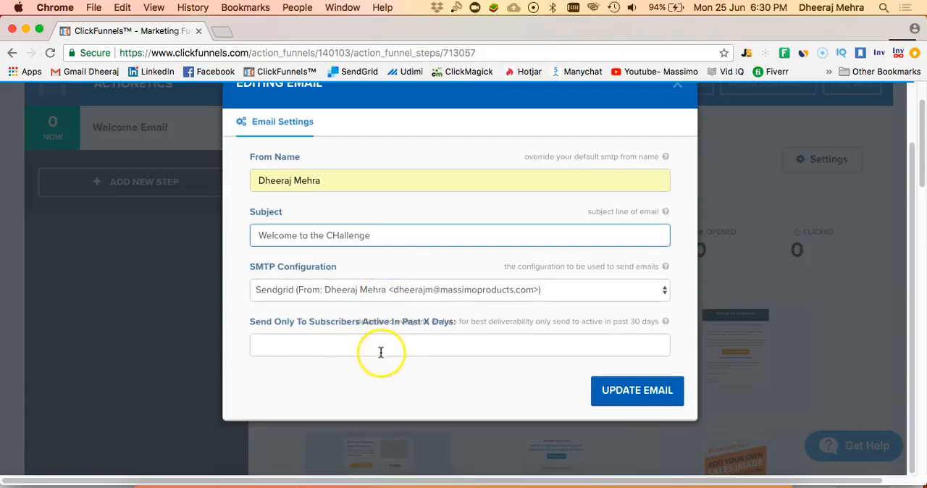
{"action": "left_click", "coordinate": [387, 350]}
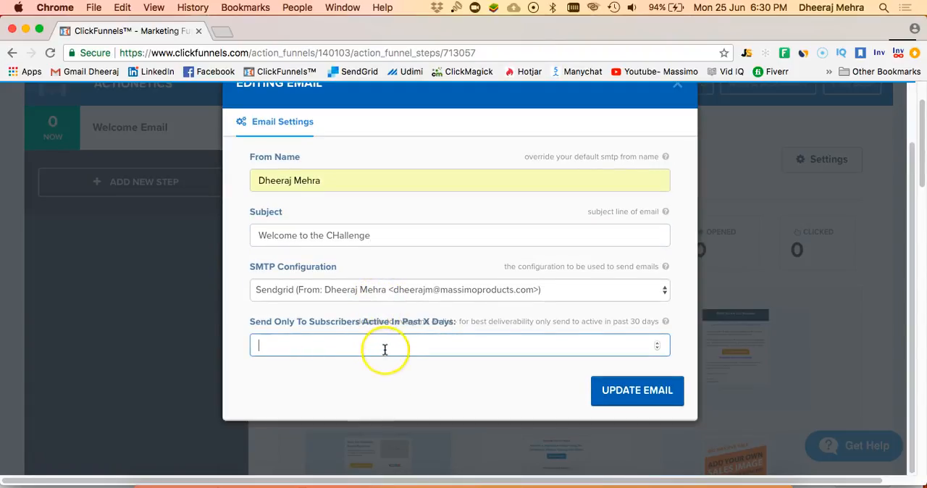
{"action": "left_click", "coordinate": [421, 387]}
{"action": "left_click", "coordinate": [607, 391]}
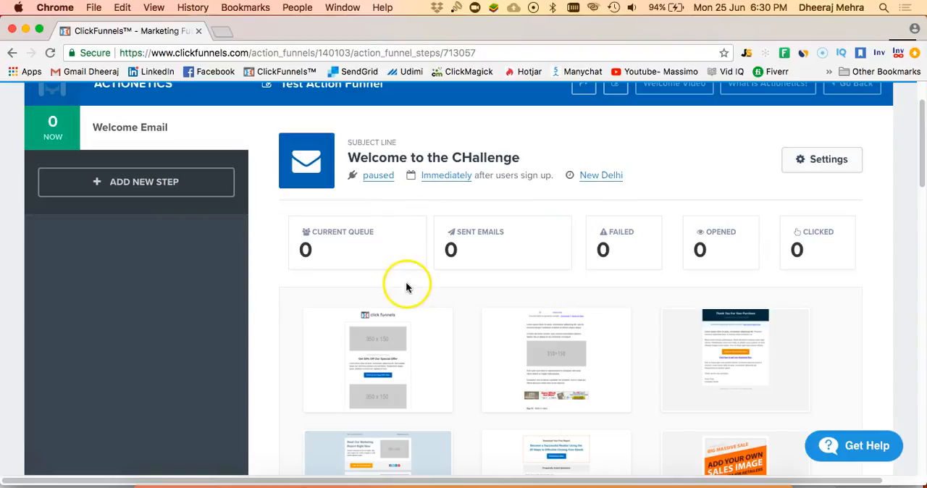
- Apply the "4 Best Criteria to Select Products for Affiliate Marketing" template to the welcome email
{"action": "scroll", "coordinate": [405, 287], "scroll_direction": "down", "scroll_amount": 3}
{"action": "scroll", "coordinate": [507, 302], "scroll_direction": "down", "scroll_amount": 6}
{"action": "scroll", "coordinate": [434, 310], "scroll_direction": "down", "scroll_amount": 1}
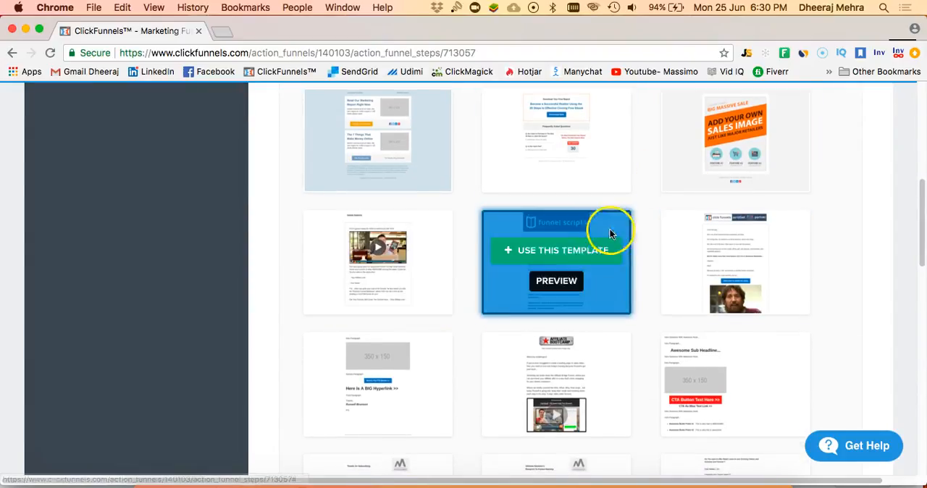
{"action": "scroll", "coordinate": [471, 292], "scroll_direction": "down", "scroll_amount": 5}
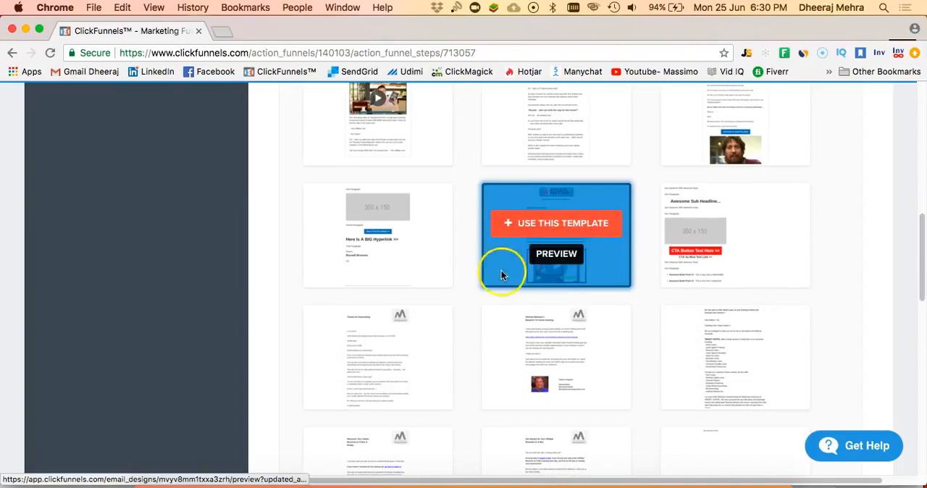
{"action": "scroll", "coordinate": [495, 278], "scroll_direction": "down", "scroll_amount": 2}
{"action": "scroll", "coordinate": [490, 288], "scroll_direction": "down", "scroll_amount": 8}
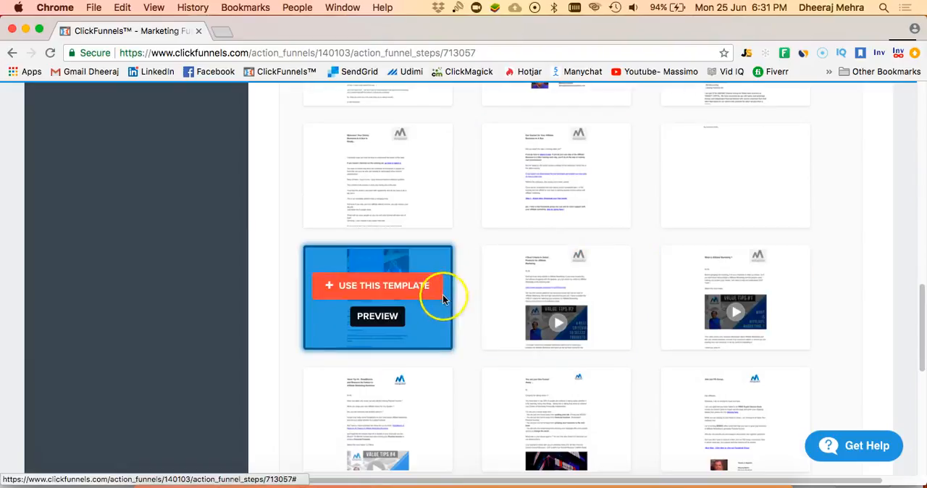
{"action": "scroll", "coordinate": [507, 291], "scroll_direction": "down", "scroll_amount": 3}
{"action": "scroll", "coordinate": [492, 291], "scroll_direction": "down", "scroll_amount": 5}
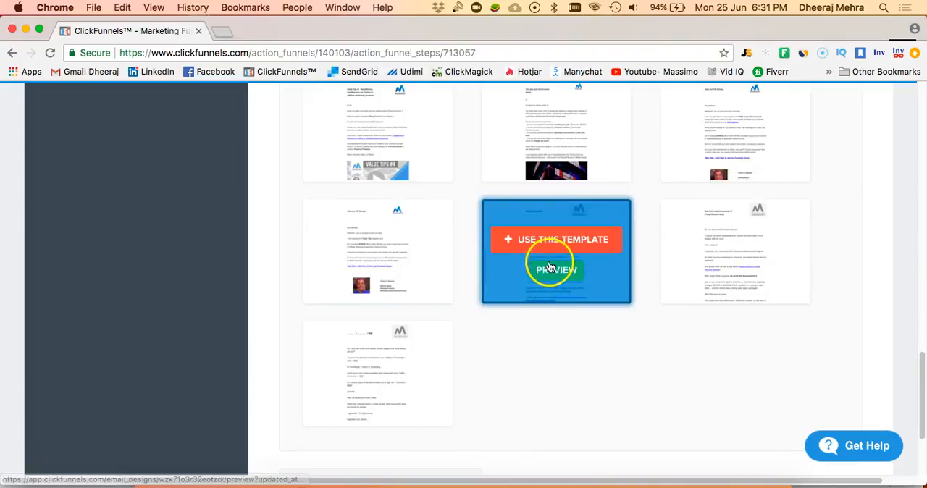
{"action": "scroll", "coordinate": [607, 266], "scroll_direction": "up", "scroll_amount": 2}
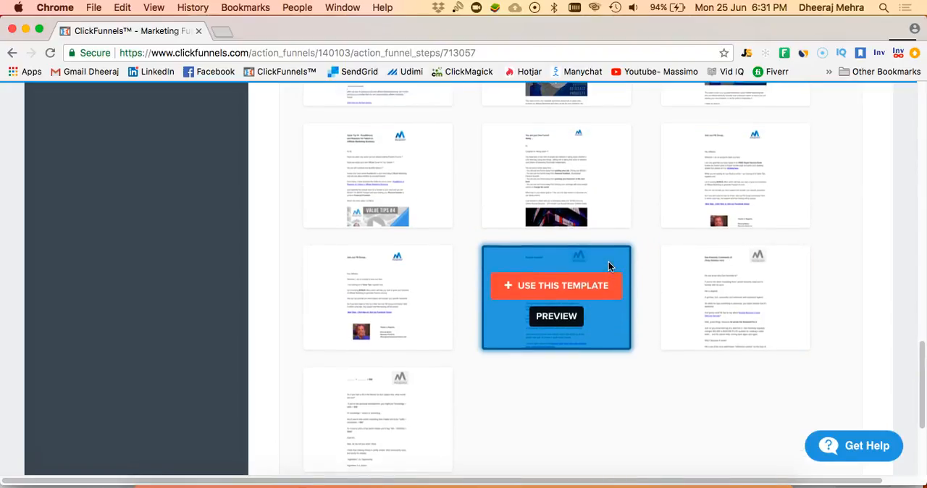
{"action": "scroll", "coordinate": [609, 265], "scroll_direction": "up", "scroll_amount": 3}
{"action": "scroll", "coordinate": [602, 207], "scroll_direction": "up", "scroll_amount": 3}
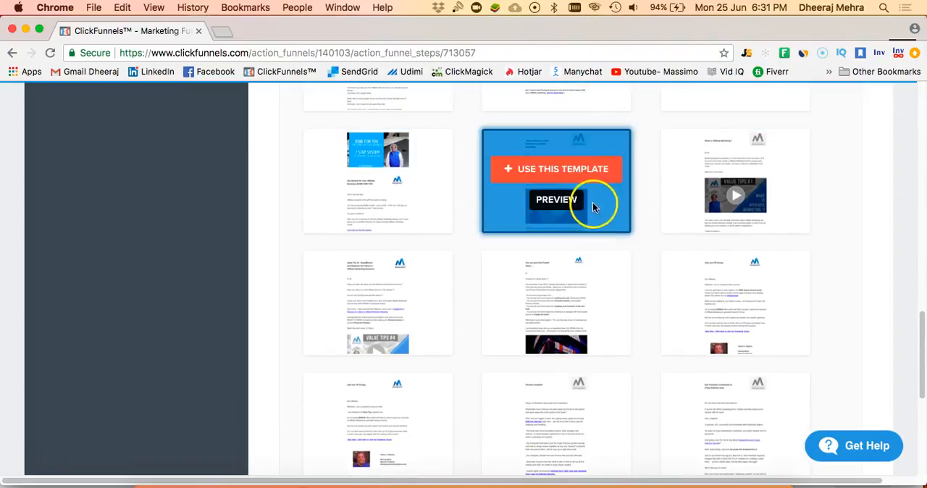
{"action": "left_click", "coordinate": [600, 174]}
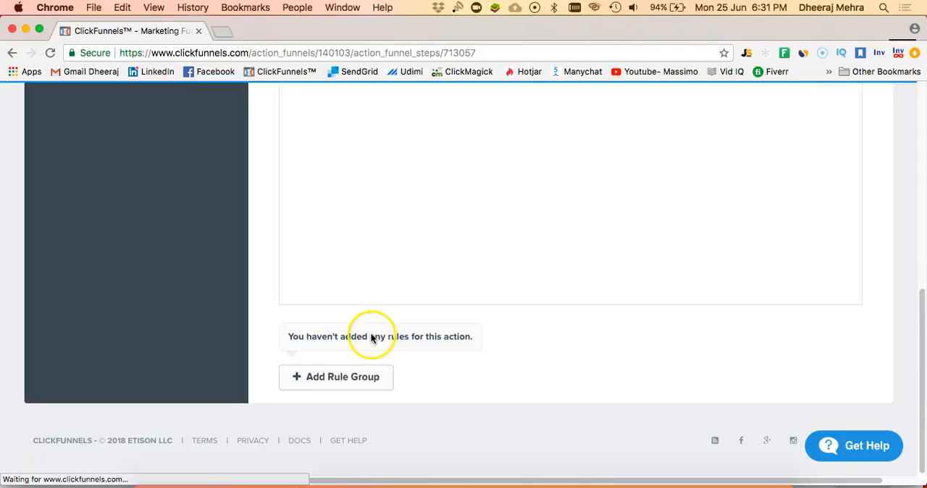
- Review the applied template in the email preview, from its heading and logo through the video to the signature
{"action": "scroll", "coordinate": [387, 246], "scroll_direction": "up", "scroll_amount": 3}
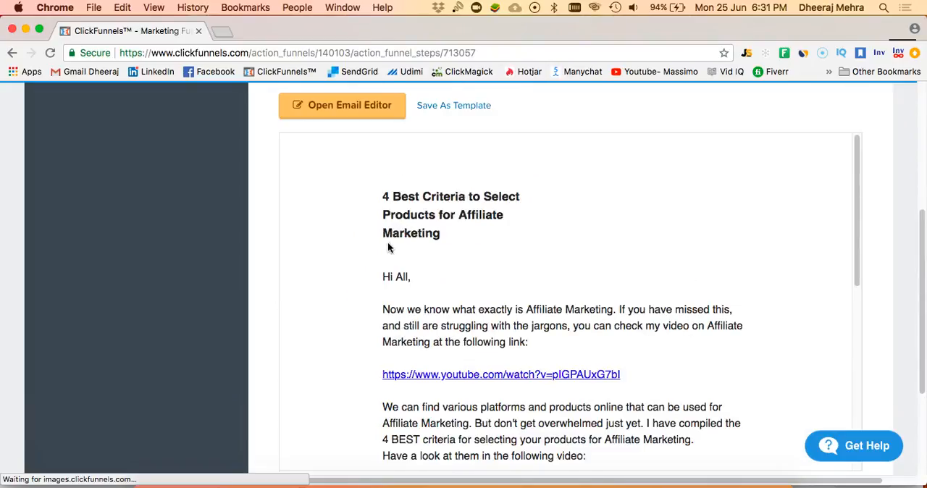
{"action": "scroll", "coordinate": [388, 247], "scroll_direction": "up", "scroll_amount": 3}
{"action": "scroll", "coordinate": [389, 249], "scroll_direction": "down", "scroll_amount": 2}
{"action": "scroll", "coordinate": [397, 289], "scroll_direction": "down", "scroll_amount": 1}
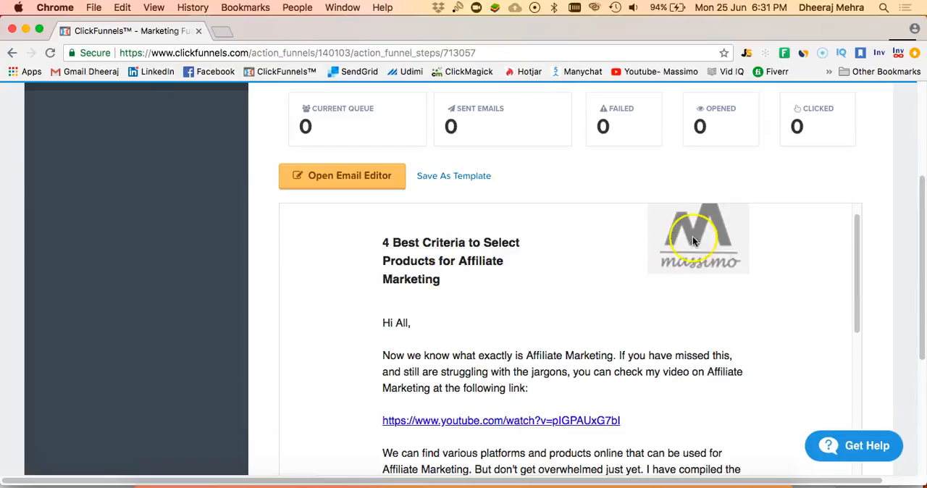
{"action": "scroll", "coordinate": [553, 273], "scroll_direction": "down", "scroll_amount": 3}
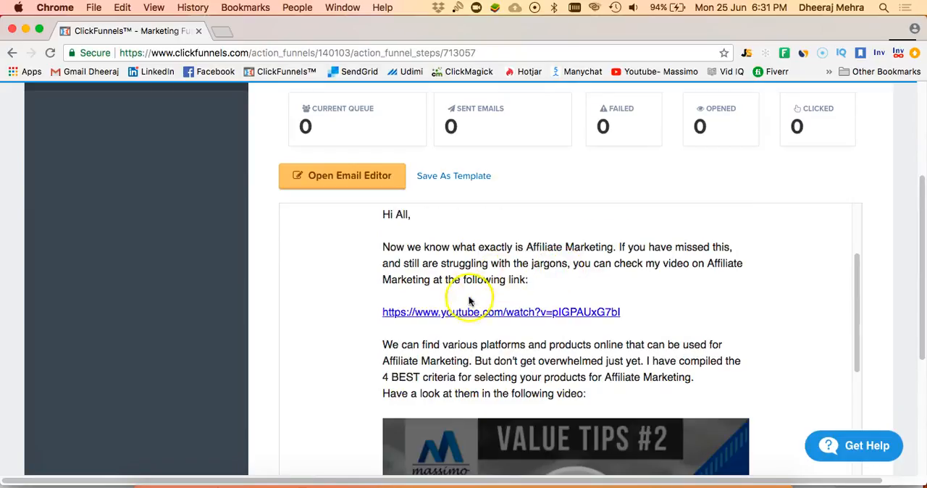
{"action": "scroll", "coordinate": [479, 329], "scroll_direction": "down", "scroll_amount": 5}
{"action": "scroll", "coordinate": [534, 316], "scroll_direction": "down", "scroll_amount": 6}
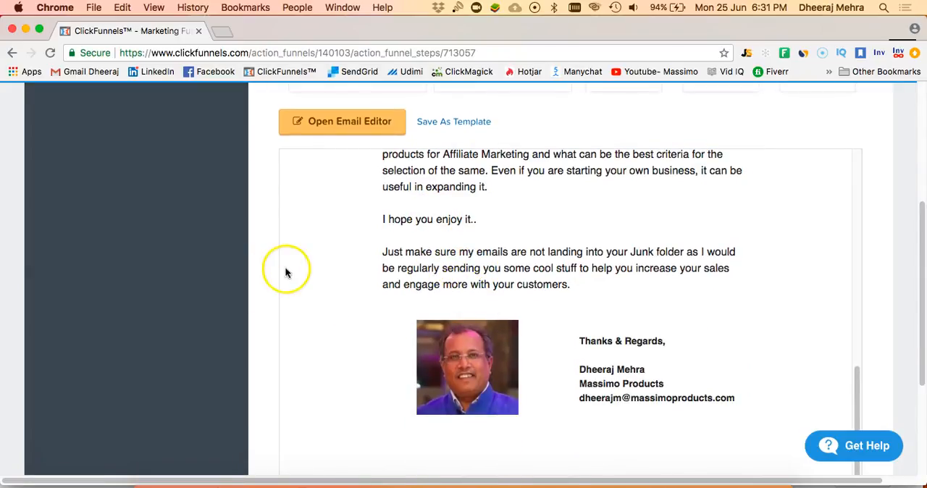
{"action": "scroll", "coordinate": [289, 268], "scroll_direction": "up", "scroll_amount": 2}
{"action": "scroll", "coordinate": [368, 174], "scroll_direction": "up", "scroll_amount": 5}
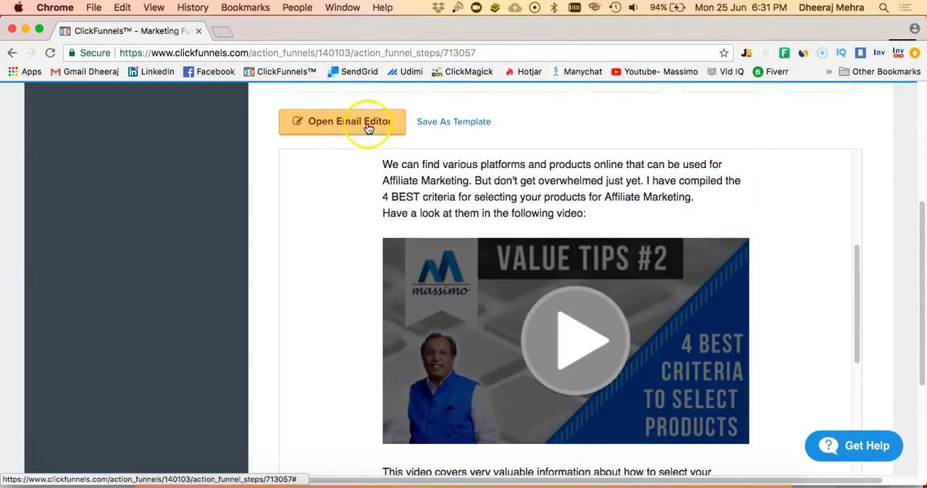
- Open the welcome email in the email editor and replace its heading with "Welcome Email"
{"action": "left_click", "coordinate": [368, 125]}
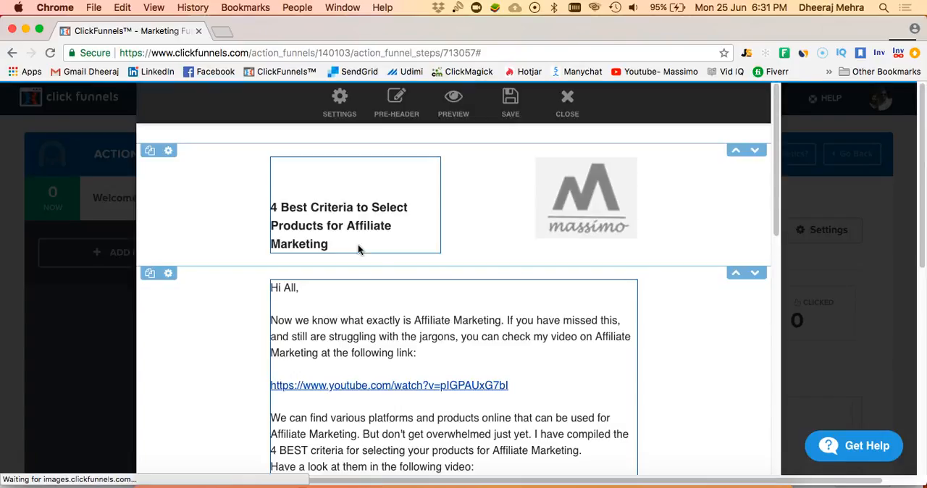
{"action": "left_click", "coordinate": [333, 224]}
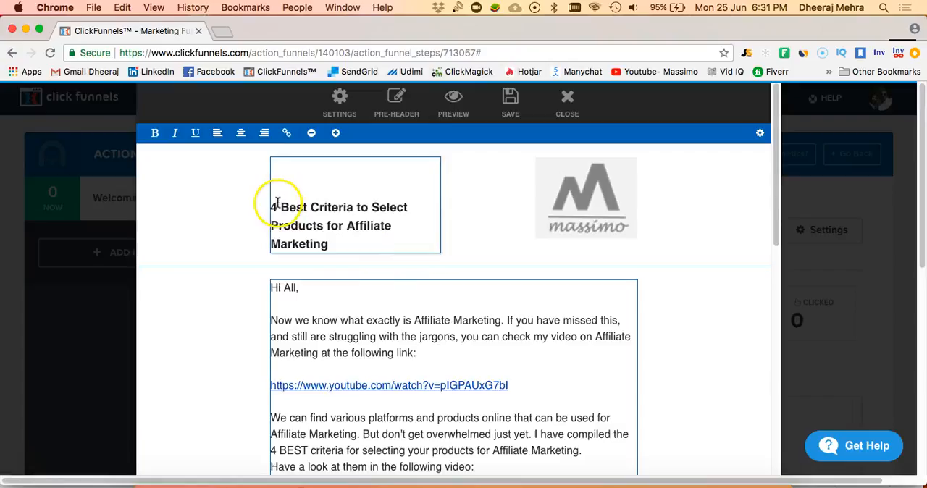
{"action": "triple_click", "coordinate": [334, 228]}
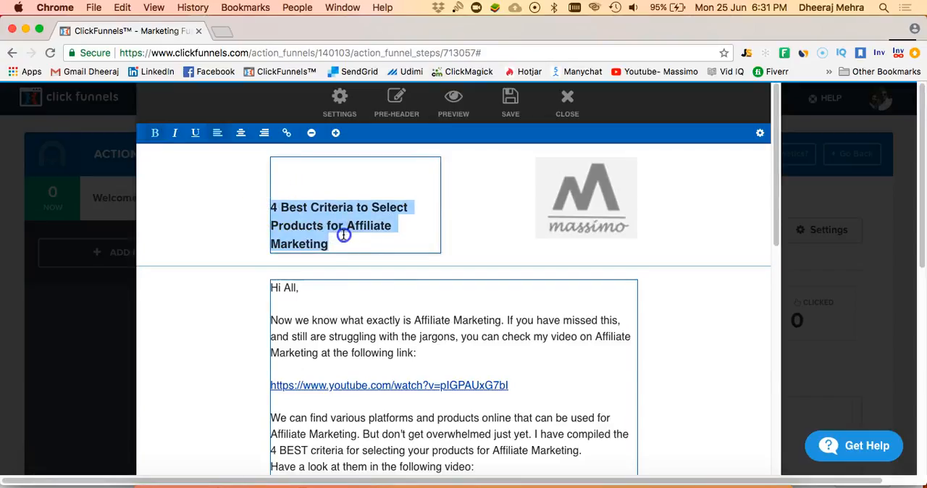
{"action": "left_click", "coordinate": [338, 234]}
{"action": "left_click_drag", "start_coordinate": [330, 244], "coordinate": [274, 205]}
{"action": "type", "text": "Welcome E"}
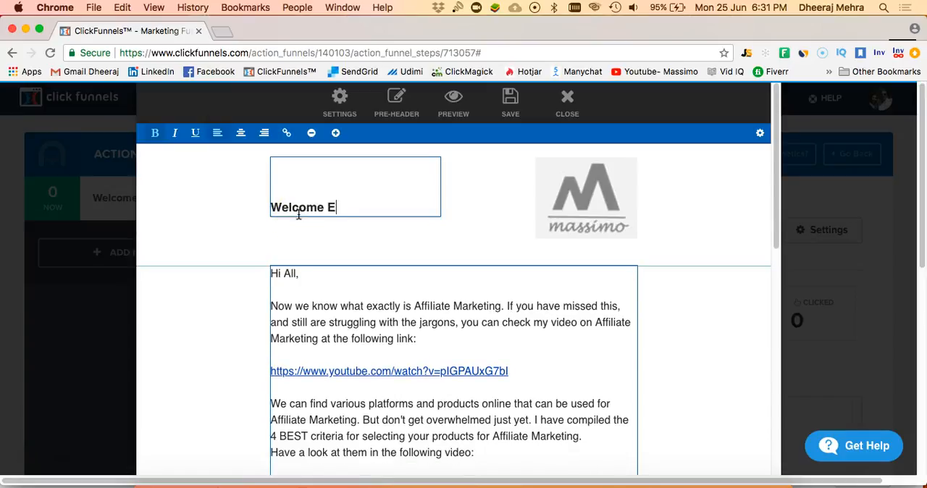
- Replace the Massimo logo in the email header with the ClickFunnels logo from the image library
{"action": "left_click", "coordinate": [561, 202]}
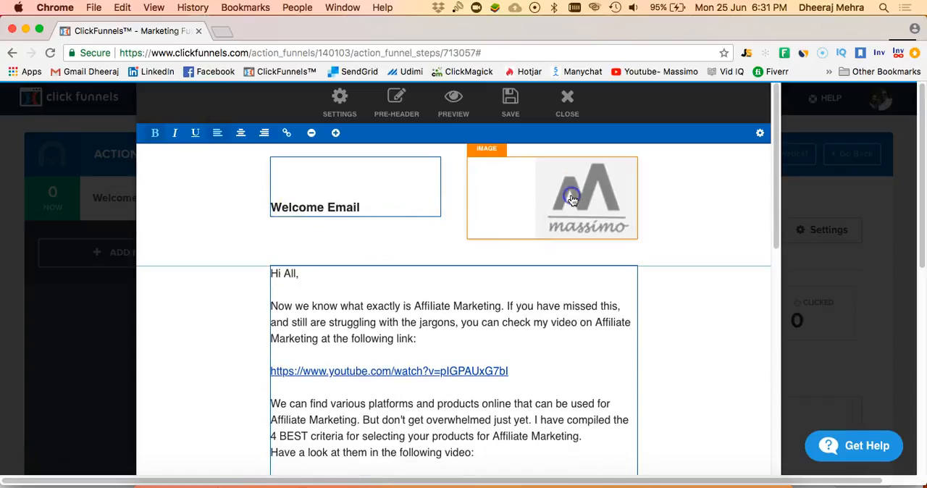
{"action": "left_click", "coordinate": [571, 198]}
{"action": "left_click", "coordinate": [555, 233]}
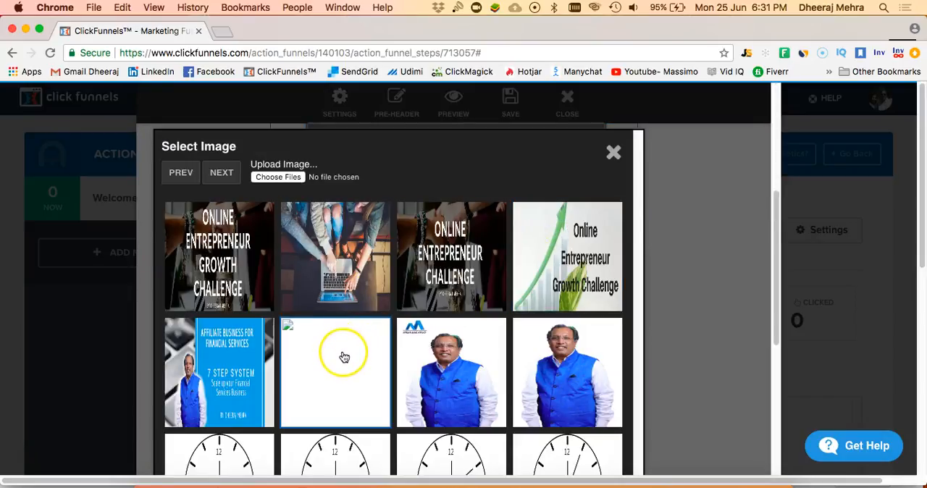
{"action": "left_click", "coordinate": [221, 172]}
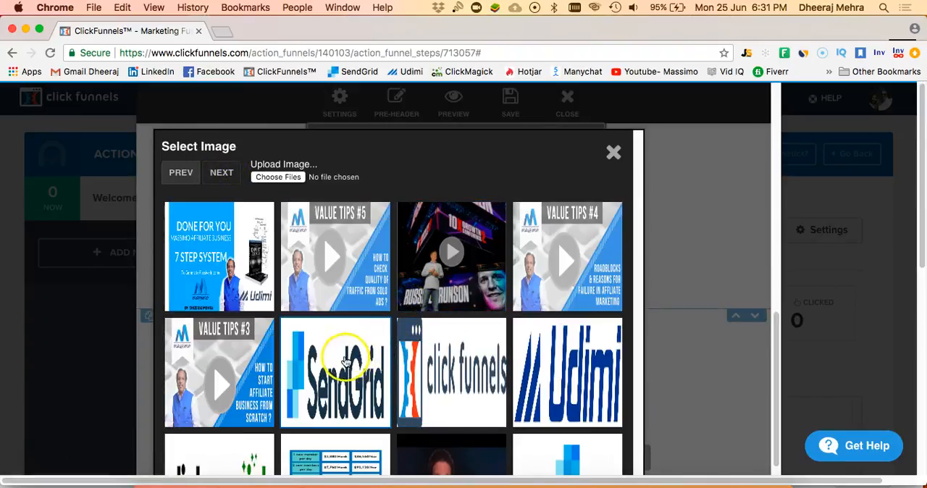
{"action": "left_click", "coordinate": [443, 362]}
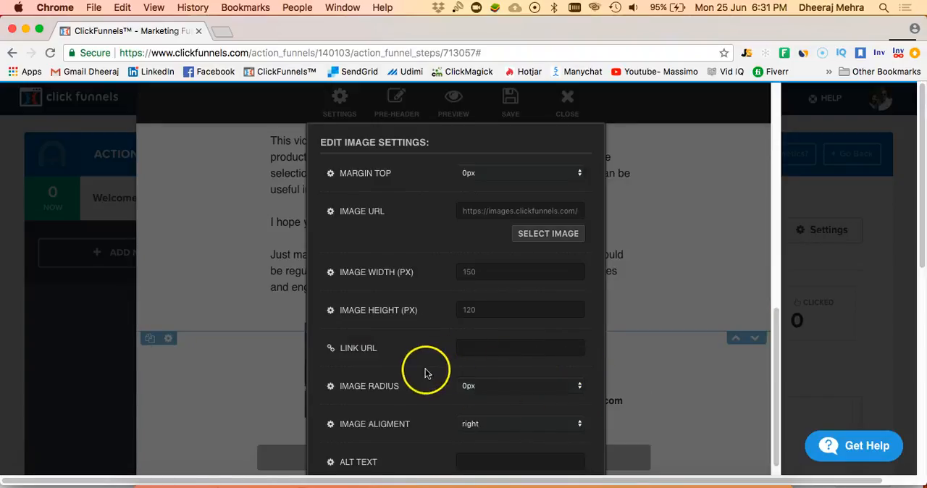
{"action": "scroll", "coordinate": [423, 364], "scroll_direction": "down", "scroll_amount": 1}
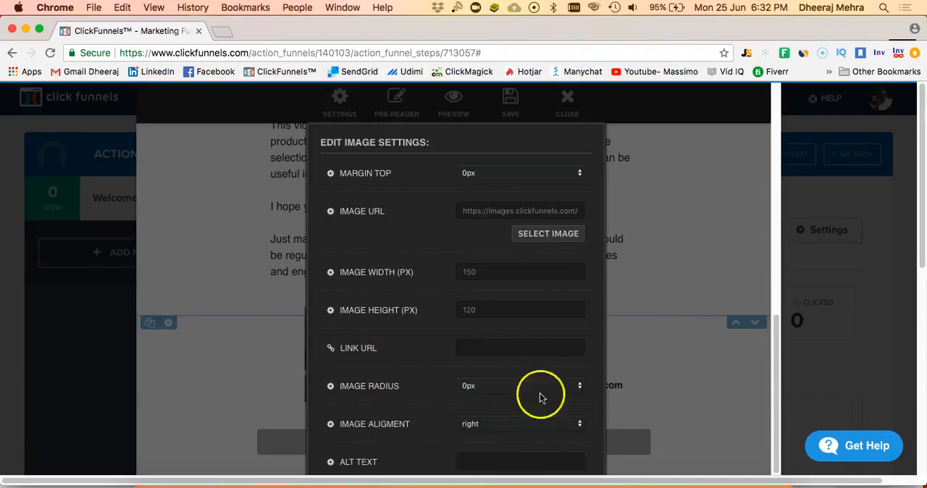
{"action": "left_click", "coordinate": [660, 282]}
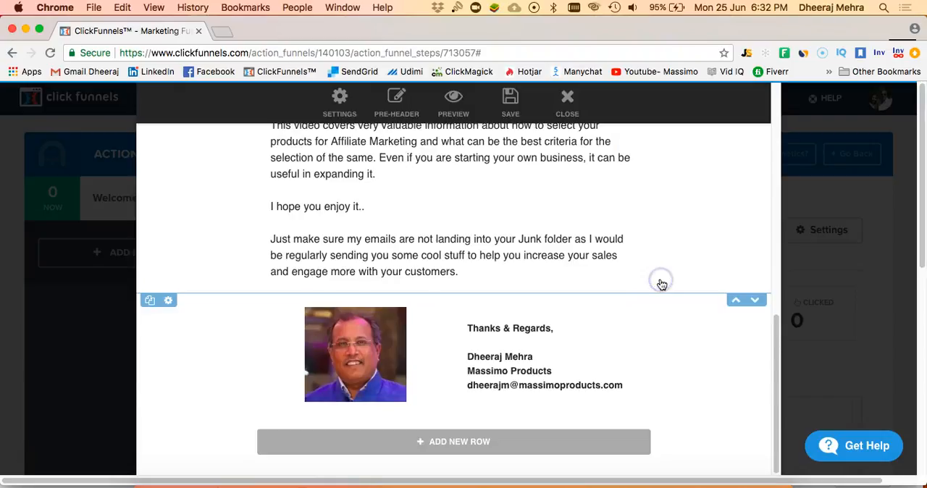
- Open the YouTube link in the email's body text for editing, and leave its URL as it is
{"action": "scroll", "coordinate": [562, 262], "scroll_direction": "up", "scroll_amount": 5}
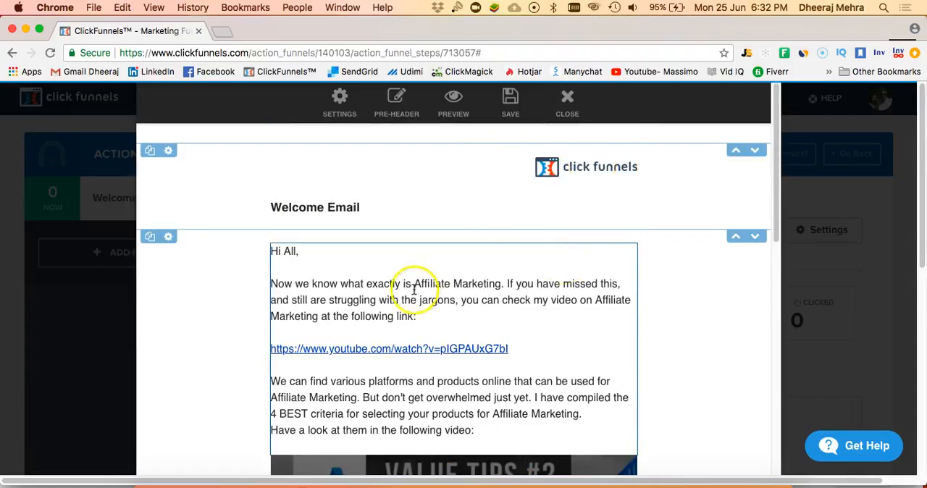
{"action": "left_click", "coordinate": [388, 298]}
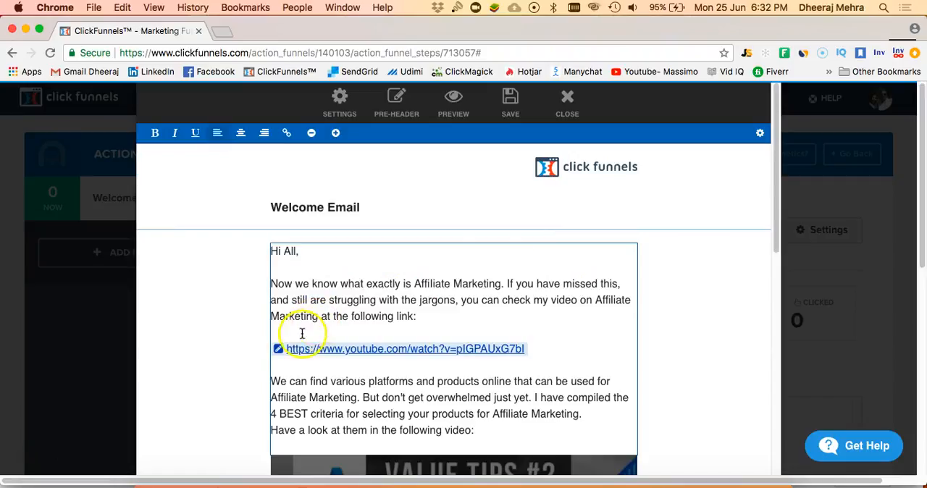
{"action": "left_click", "coordinate": [278, 351]}
{"action": "left_click", "coordinate": [278, 352]}
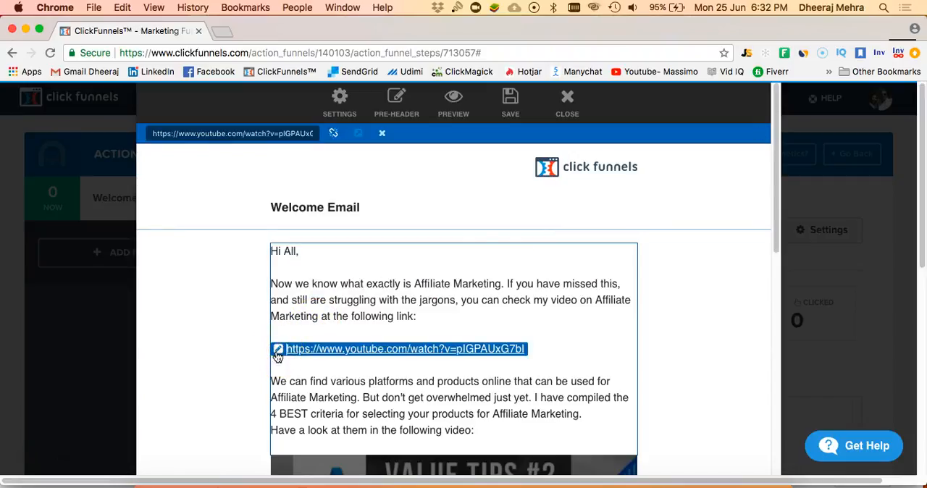
{"action": "left_click", "coordinate": [277, 364]}
{"action": "left_click", "coordinate": [278, 351]}
{"action": "left_click", "coordinate": [279, 351]}
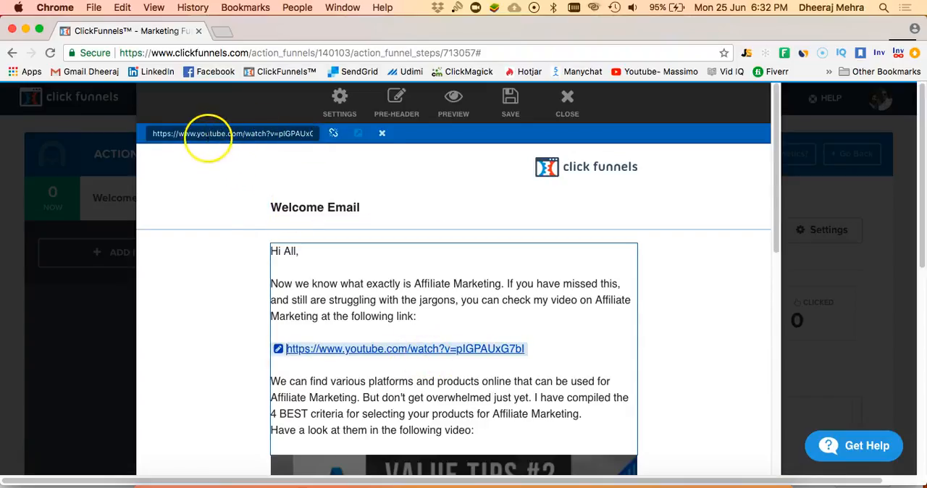
{"action": "left_click", "coordinate": [462, 300]}
- Replace the video thumbnail in the email body with the "Value Tips #5" image from the image library
{"action": "scroll", "coordinate": [461, 299], "scroll_direction": "down", "scroll_amount": 3}
{"action": "scroll", "coordinate": [461, 300], "scroll_direction": "down", "scroll_amount": 5}
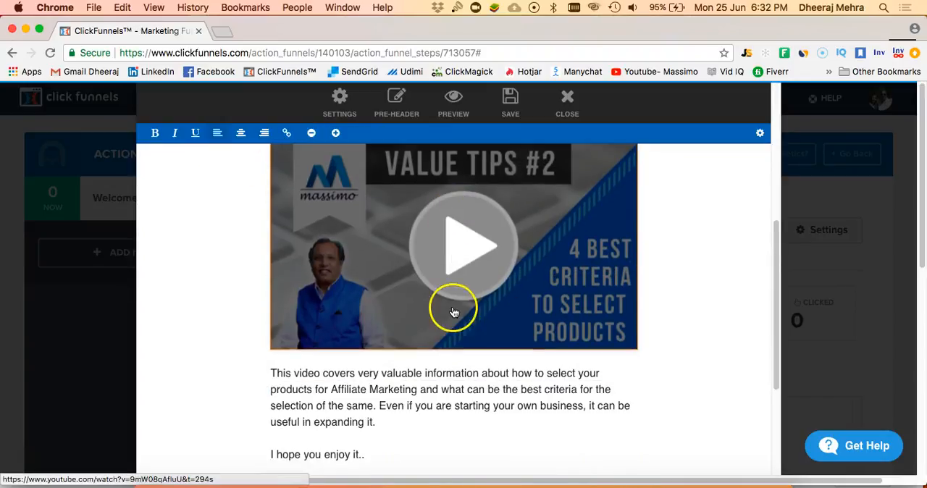
{"action": "scroll", "coordinate": [455, 261], "scroll_direction": "up", "scroll_amount": 2}
{"action": "left_click", "coordinate": [444, 299]}
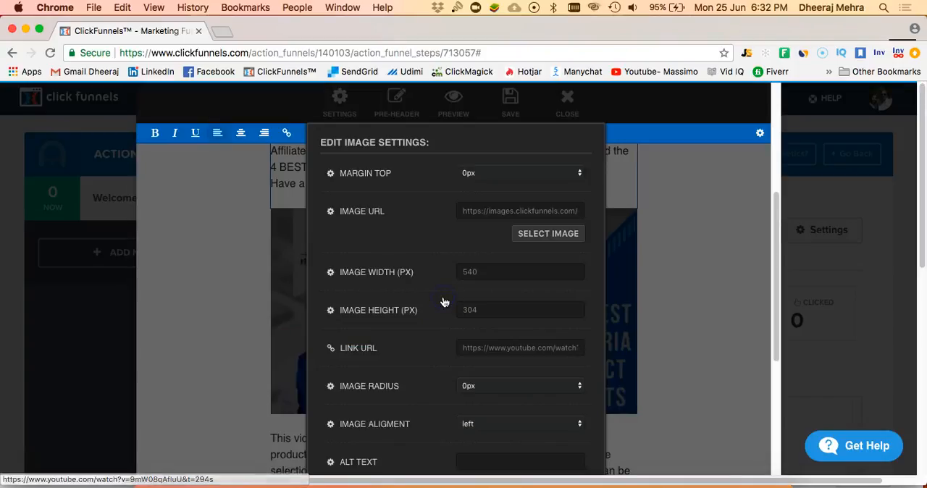
{"action": "left_click", "coordinate": [535, 234]}
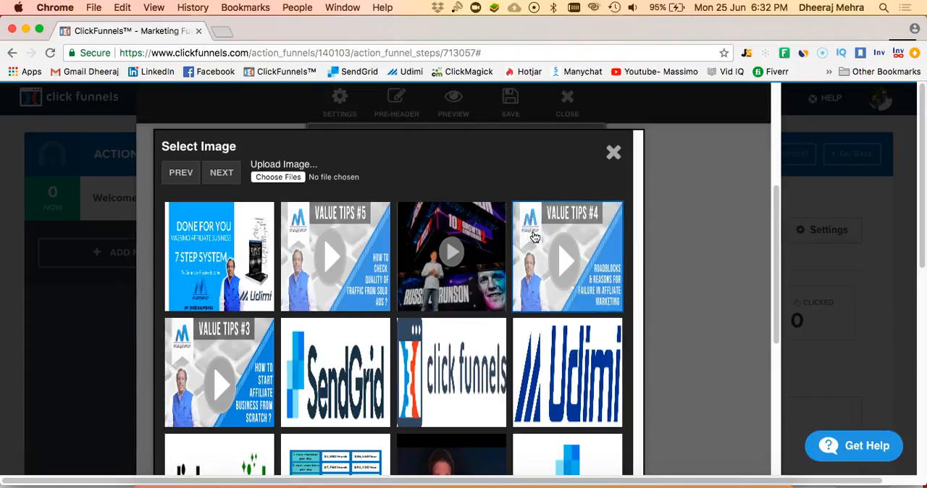
{"action": "left_click", "coordinate": [371, 272]}
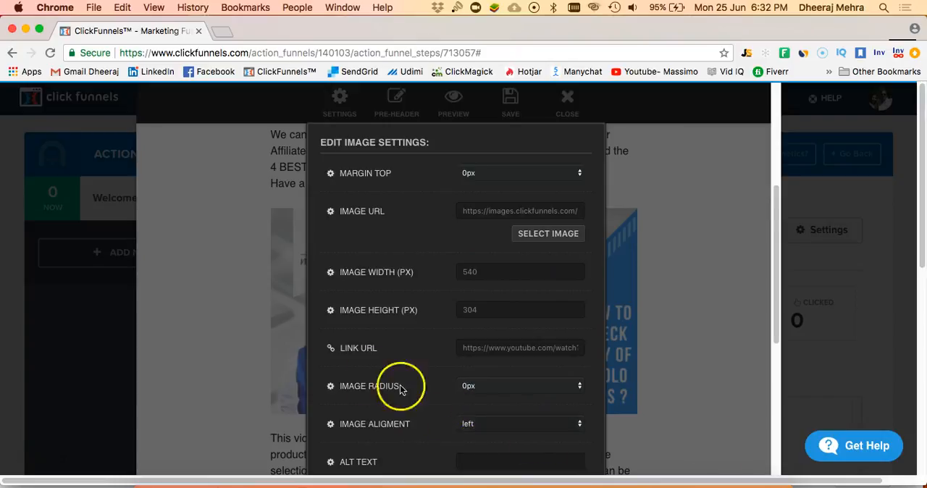
{"action": "left_click", "coordinate": [294, 375]}
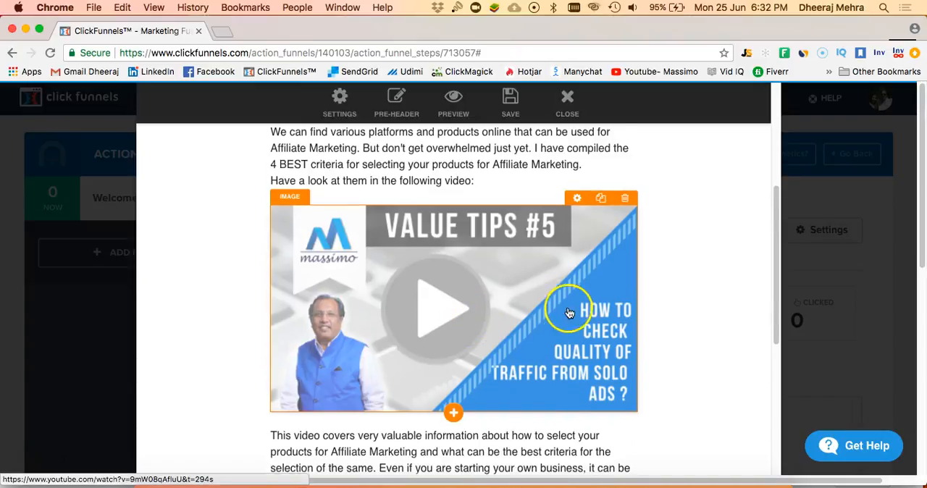
- Check the link URL in the video thumbnail's image settings, then close the settings
{"action": "scroll", "coordinate": [561, 308], "scroll_direction": "down", "scroll_amount": 3}
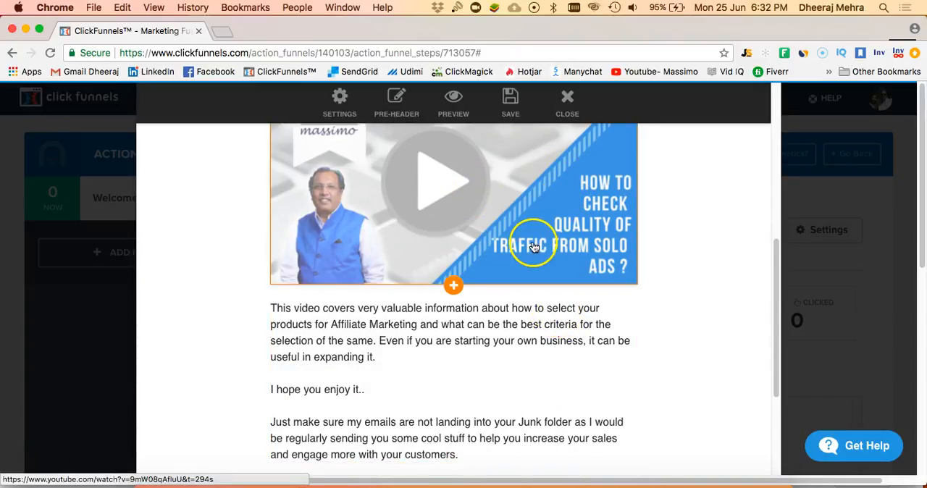
{"action": "scroll", "coordinate": [539, 221], "scroll_direction": "up", "scroll_amount": 4}
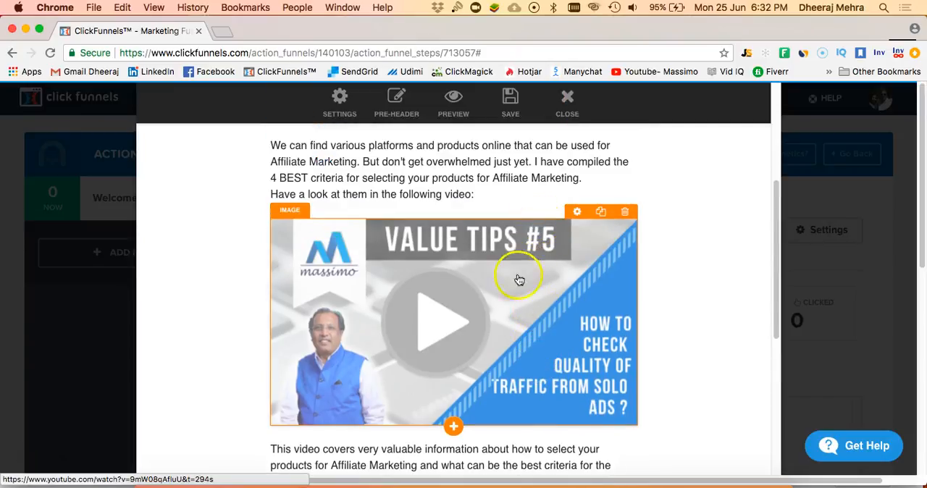
{"action": "left_click", "coordinate": [511, 284]}
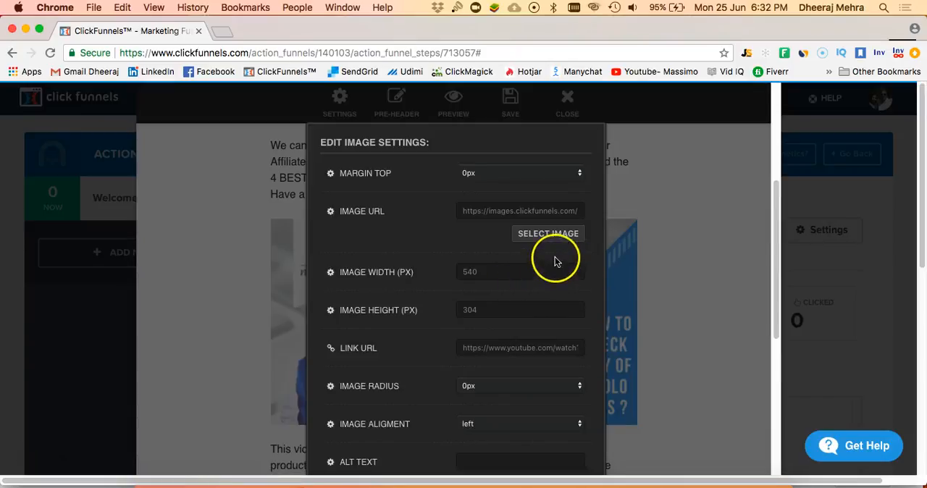
{"action": "scroll", "coordinate": [428, 312], "scroll_direction": "down", "scroll_amount": 3}
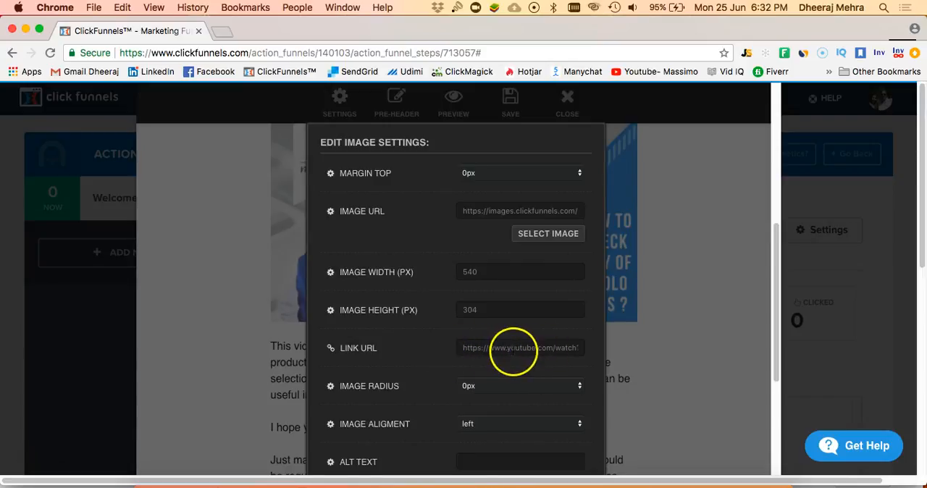
{"action": "left_click", "coordinate": [510, 348]}
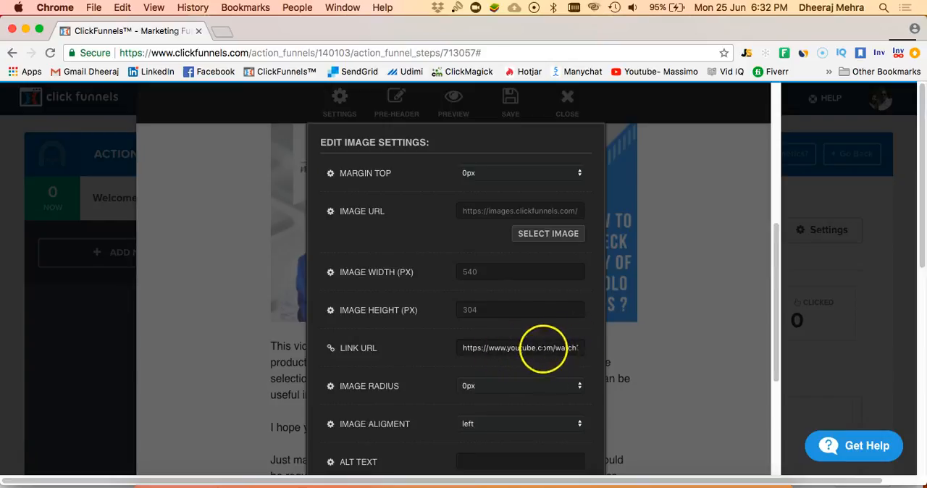
{"action": "left_click", "coordinate": [639, 336]}
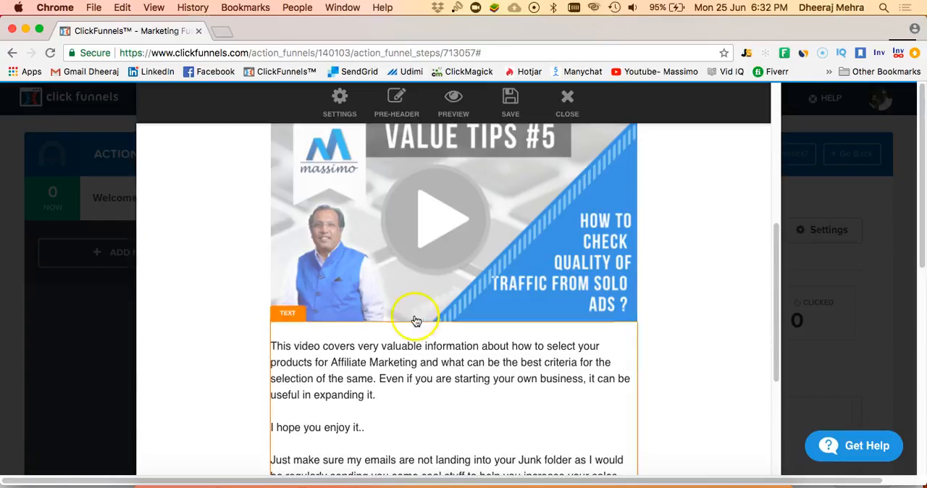
- Save the customised welcome email and close the email editor
{"action": "scroll", "coordinate": [383, 313], "scroll_direction": "down", "scroll_amount": 5}
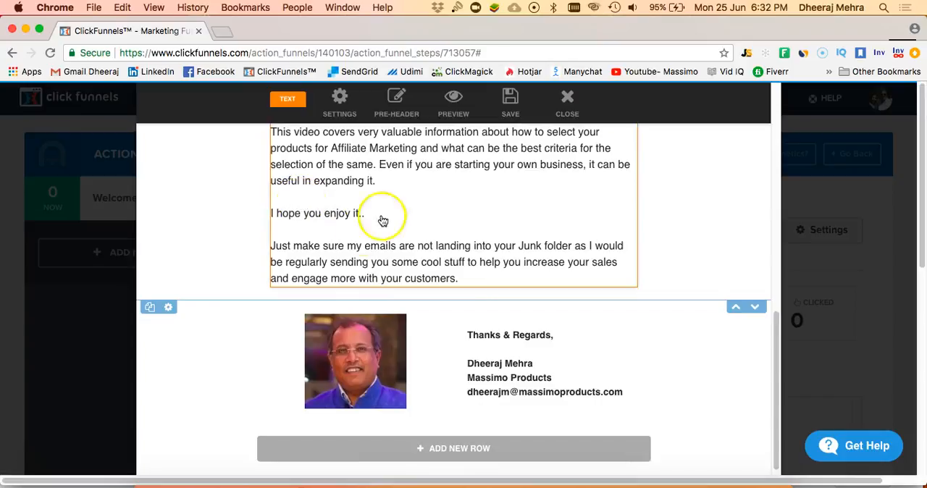
{"action": "scroll", "coordinate": [447, 304], "scroll_direction": "down", "scroll_amount": 1}
{"action": "mouse_move", "coordinate": [380, 325]}
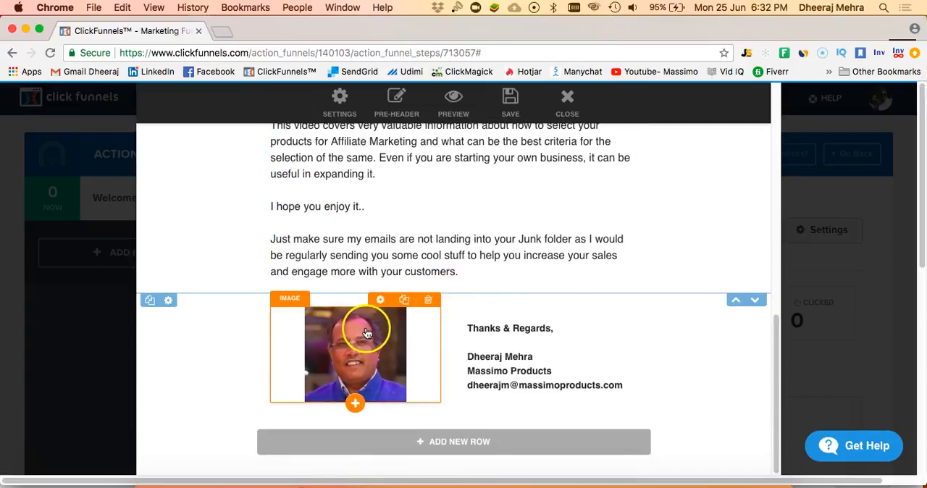
{"action": "scroll", "coordinate": [462, 325], "scroll_direction": "up", "scroll_amount": 1}
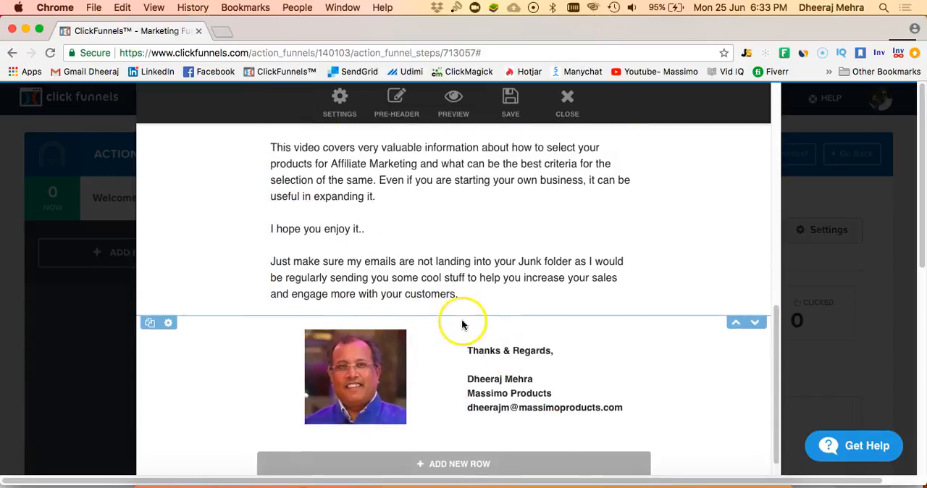
{"action": "scroll", "coordinate": [462, 325], "scroll_direction": "up", "scroll_amount": 10}
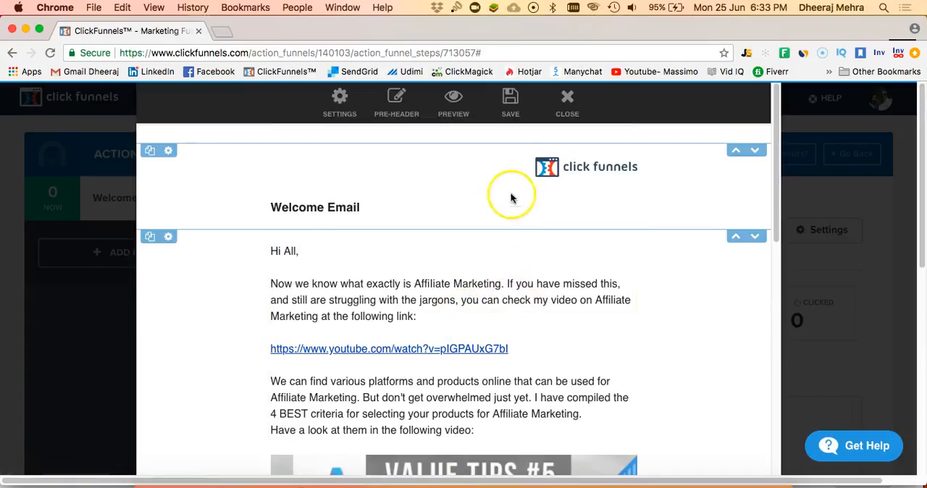
{"action": "left_click", "coordinate": [520, 113]}
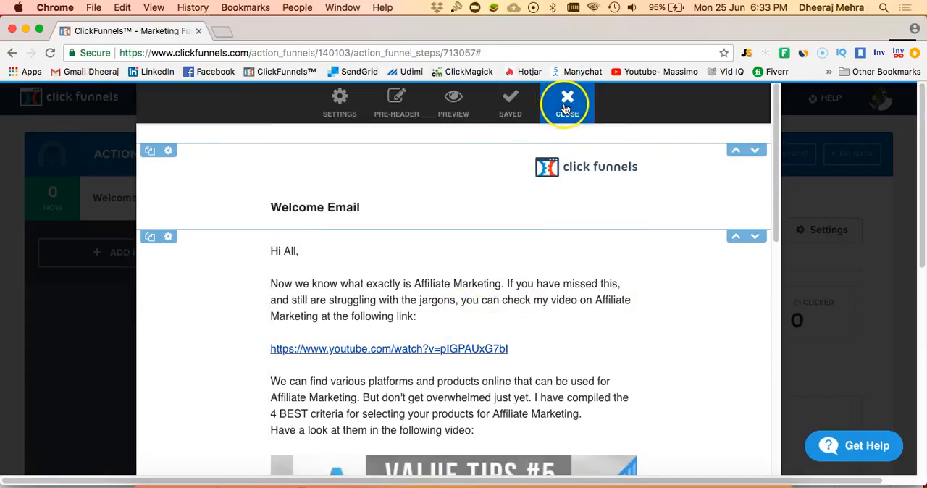
{"action": "left_click", "coordinate": [567, 101]}
{"action": "mouse_move", "coordinate": [567, 101]}
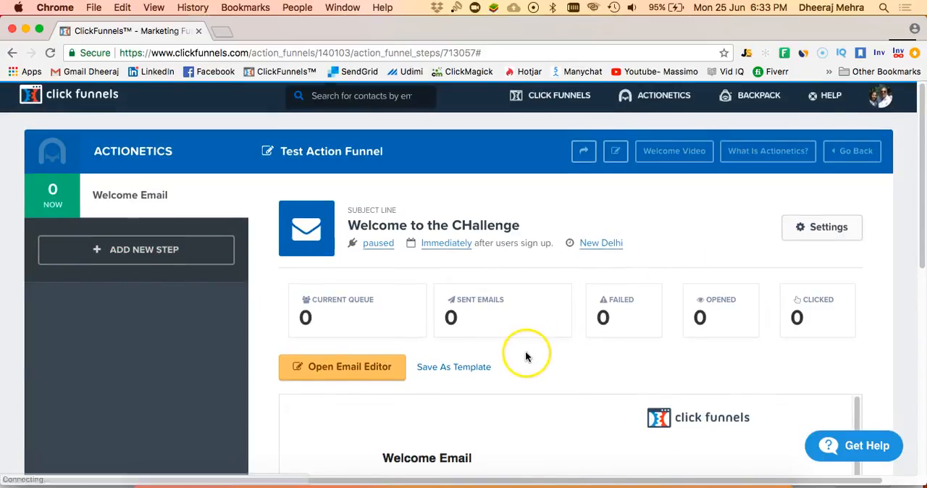
- Add a new funnel step named "Day 1" that sends an email 1 day after sign-up
{"action": "scroll", "coordinate": [524, 353], "scroll_direction": "down", "scroll_amount": 3}
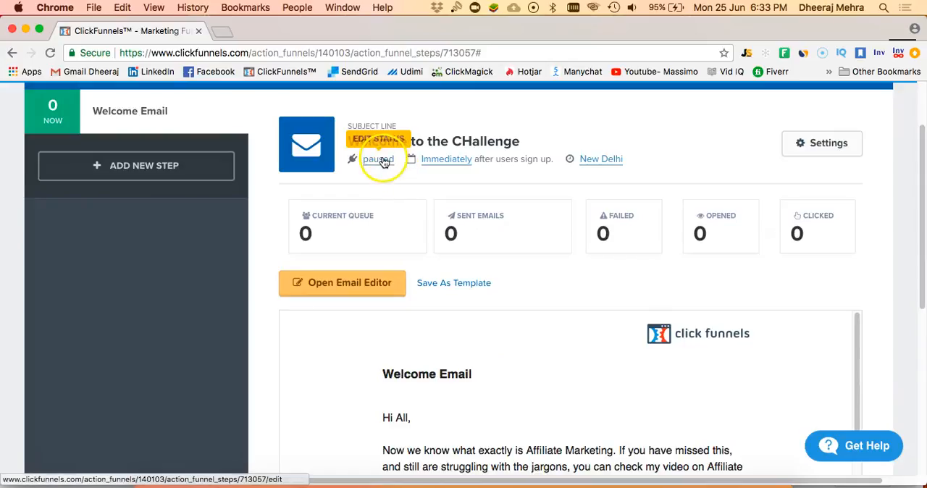
{"action": "left_click", "coordinate": [201, 178]}
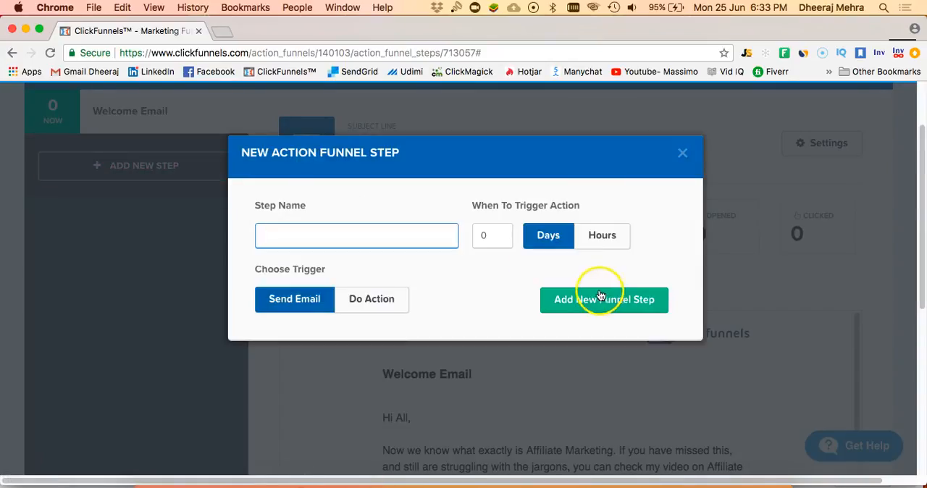
{"action": "left_click", "coordinate": [393, 235]}
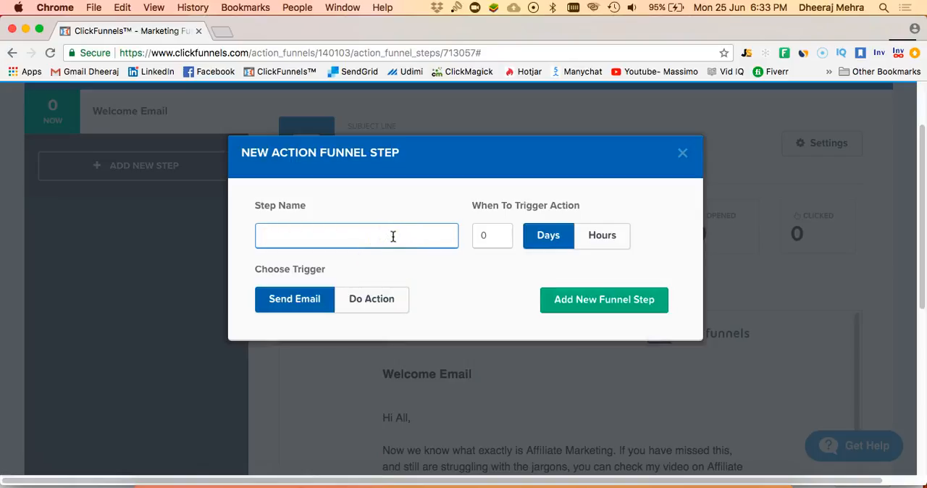
{"action": "type", "text": "Day 1"}
{"action": "left_click", "coordinate": [480, 235]}
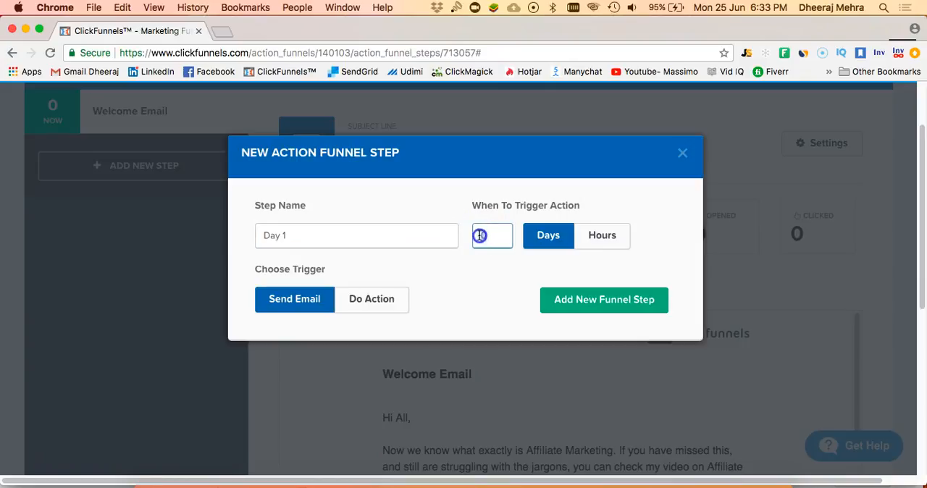
{"action": "left_click", "coordinate": [601, 297]}
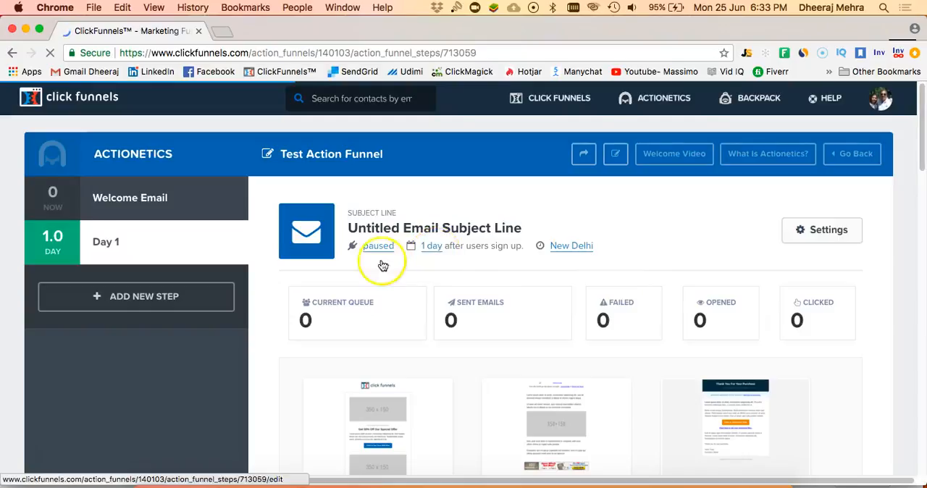
- Apply the nearly blank template to the Day 1 email and open it in the email editor
{"action": "scroll", "coordinate": [528, 280], "scroll_direction": "down", "scroll_amount": 3}
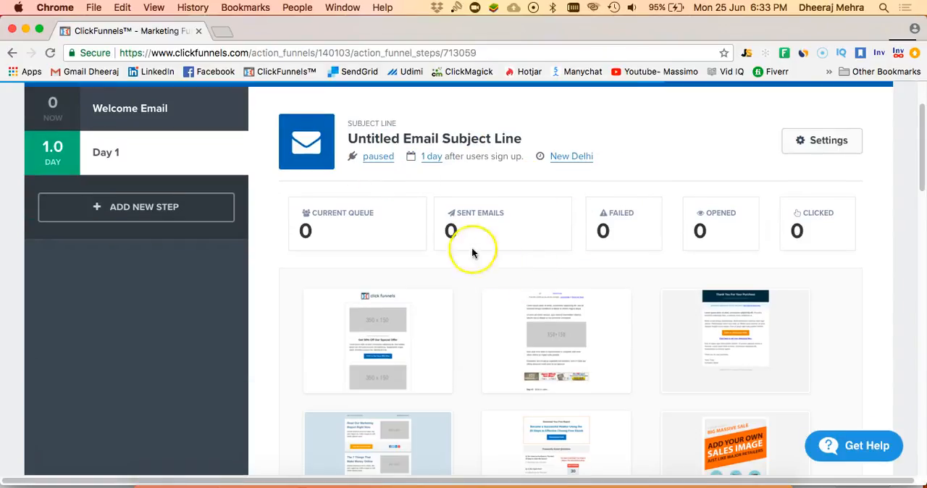
{"action": "scroll", "coordinate": [507, 246], "scroll_direction": "down", "scroll_amount": 8}
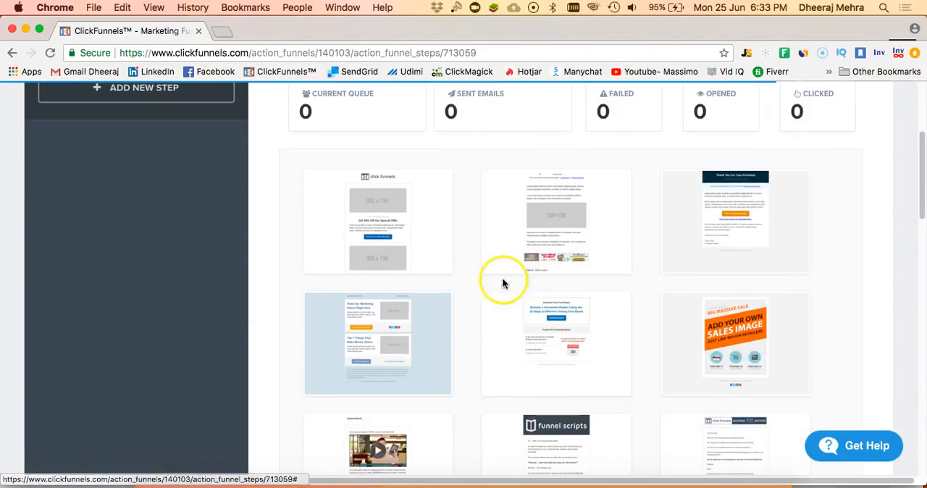
{"action": "scroll", "coordinate": [499, 283], "scroll_direction": "down", "scroll_amount": 10}
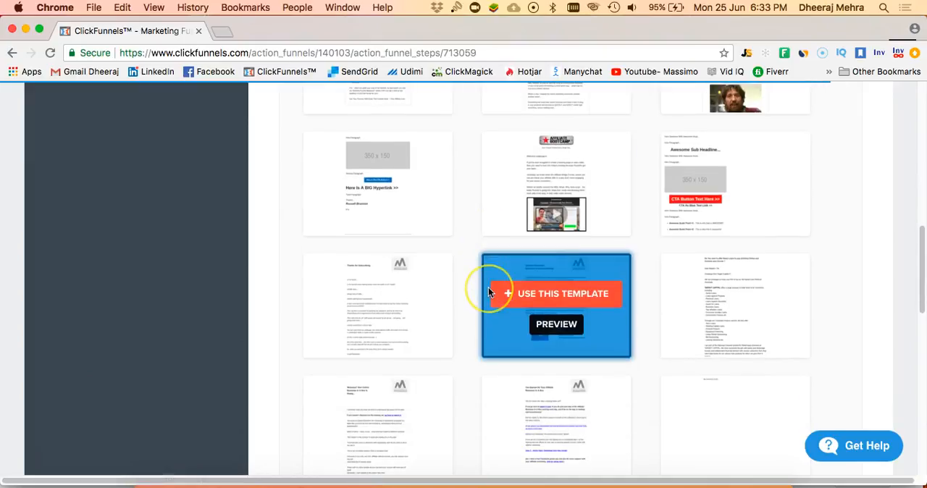
{"action": "scroll", "coordinate": [488, 287], "scroll_direction": "down", "scroll_amount": 4}
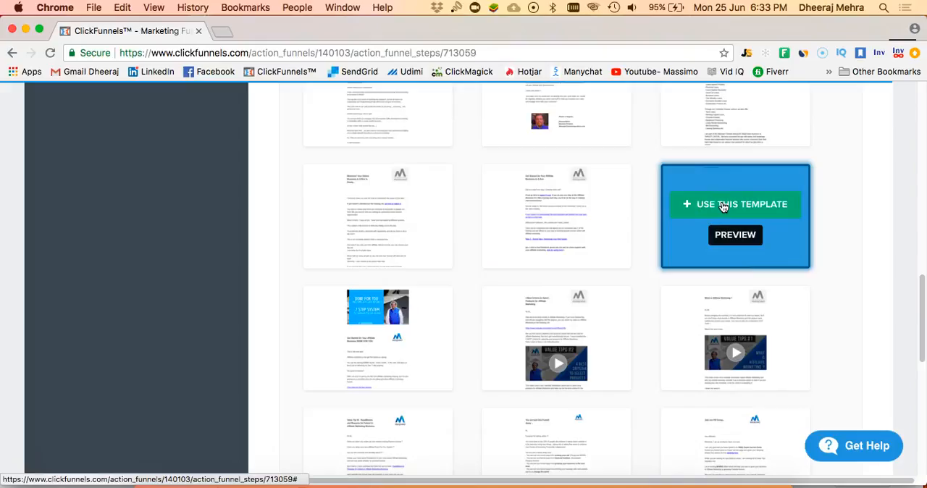
{"action": "left_click", "coordinate": [723, 206]}
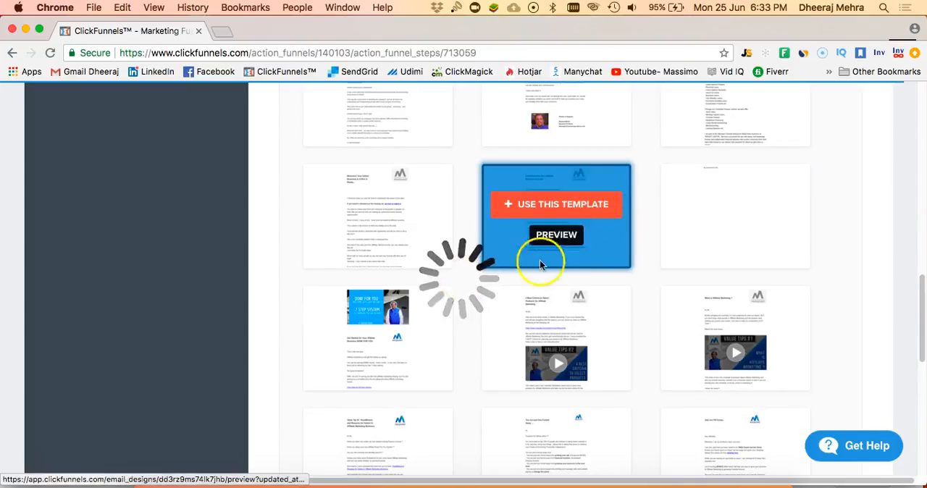
{"action": "scroll", "coordinate": [417, 250], "scroll_direction": "up", "scroll_amount": 10}
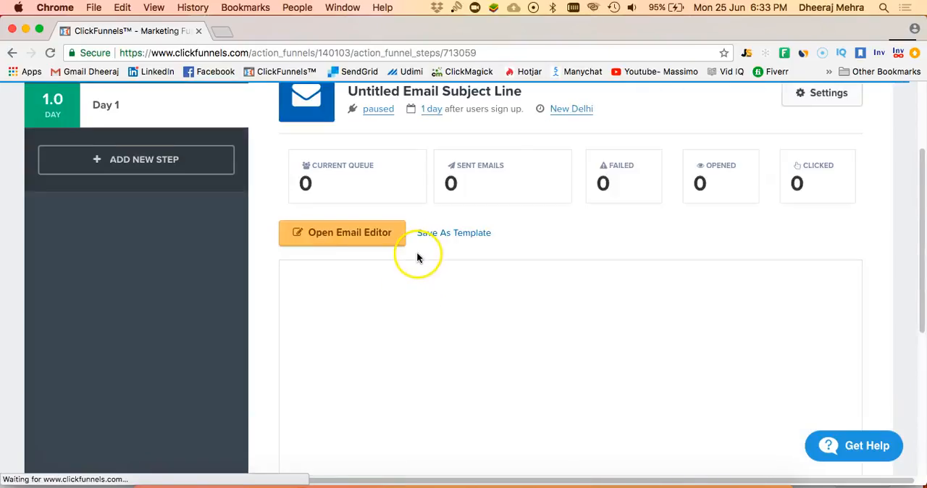
{"action": "left_click", "coordinate": [363, 258]}
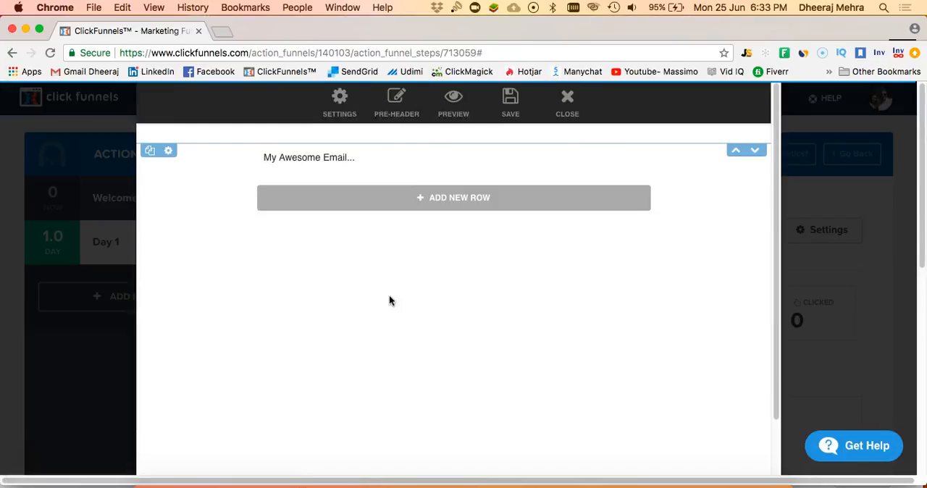
- Add a one-column row below the "My Awesome Email..." text and place a Text / Headline element in it
{"action": "left_click", "coordinate": [466, 202]}
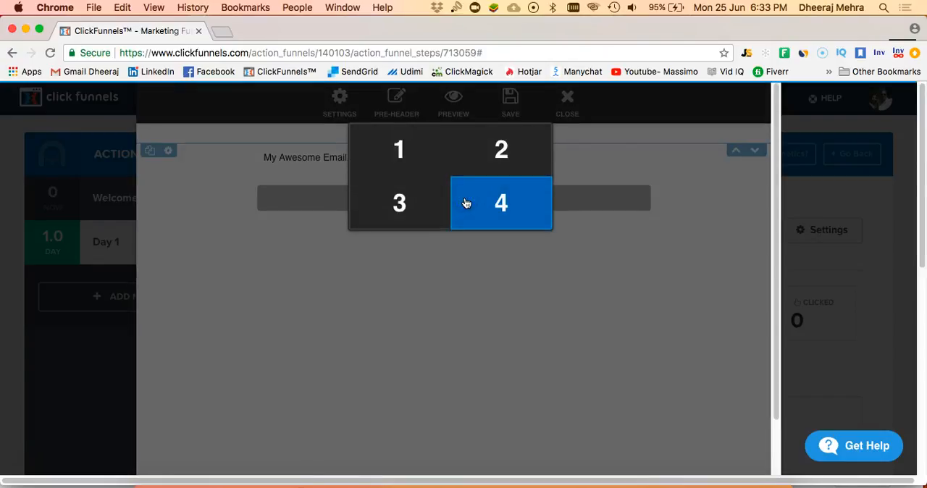
{"action": "left_click", "coordinate": [423, 166]}
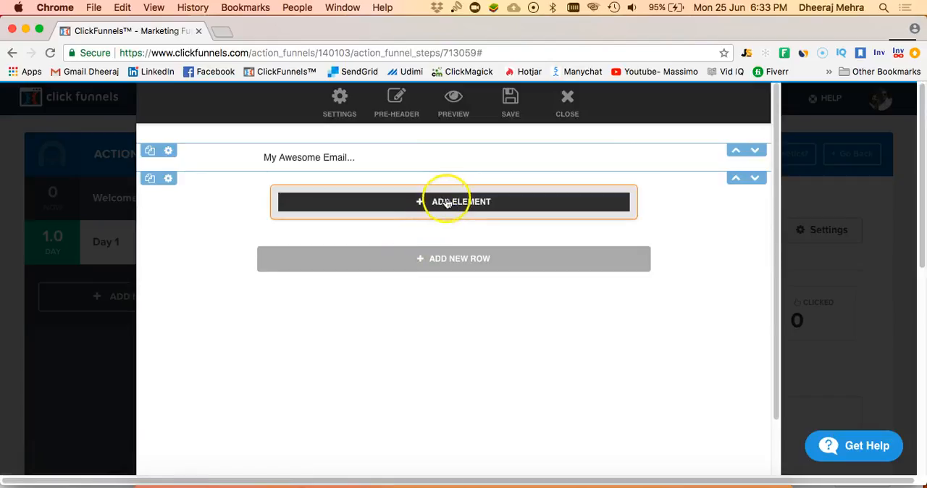
{"action": "left_click", "coordinate": [447, 203]}
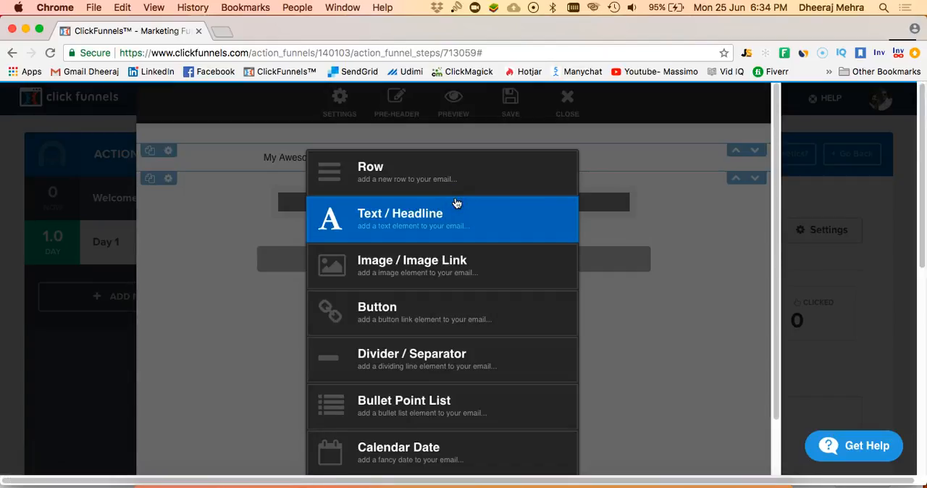
{"action": "left_click", "coordinate": [451, 213]}
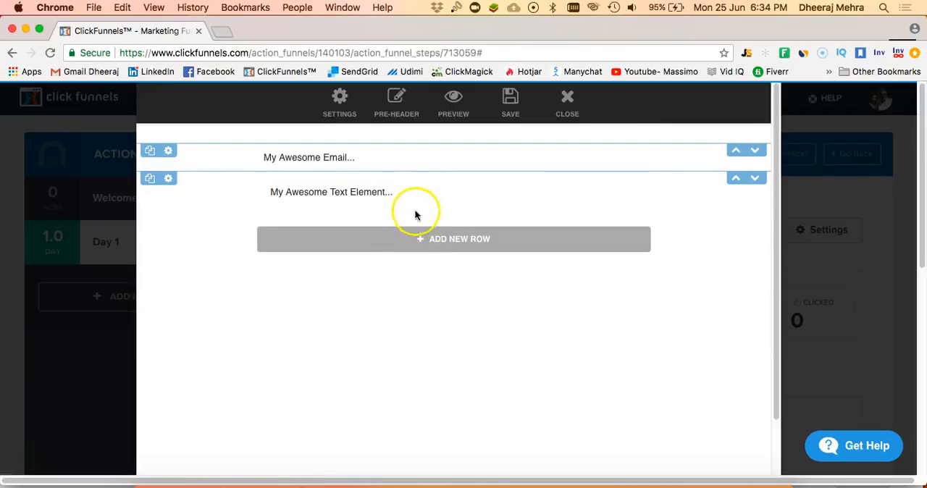
- Replace the "My Awesome Email..." placeholder with the headline "Day 1- Create your sales Funnel"
{"action": "left_click", "coordinate": [389, 157]}
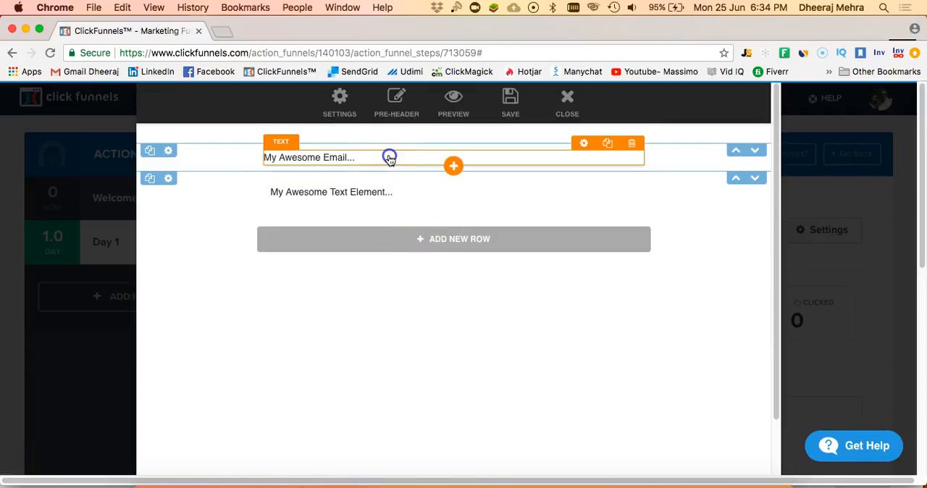
{"action": "left_click", "coordinate": [374, 192]}
{"action": "left_click", "coordinate": [381, 157]}
{"action": "left_click_drag", "start_coordinate": [381, 157], "coordinate": [275, 159]}
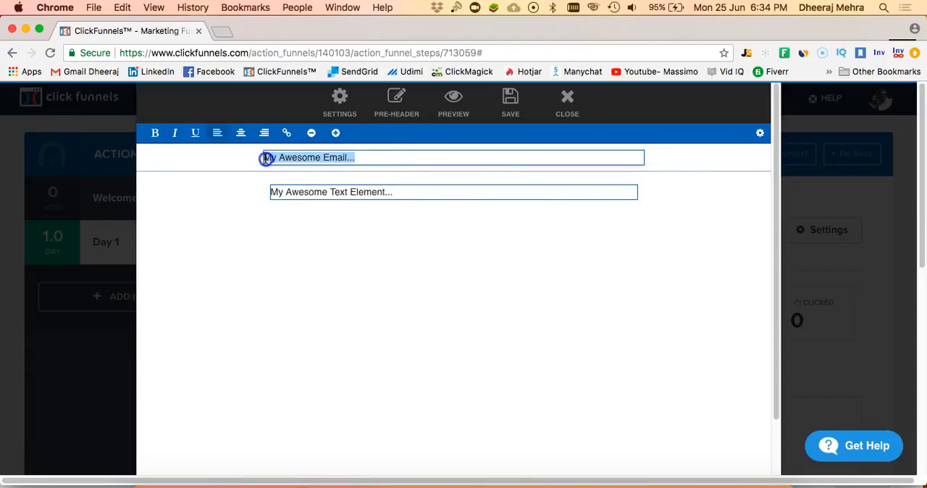
{"action": "type", "text": "Day 1-"}
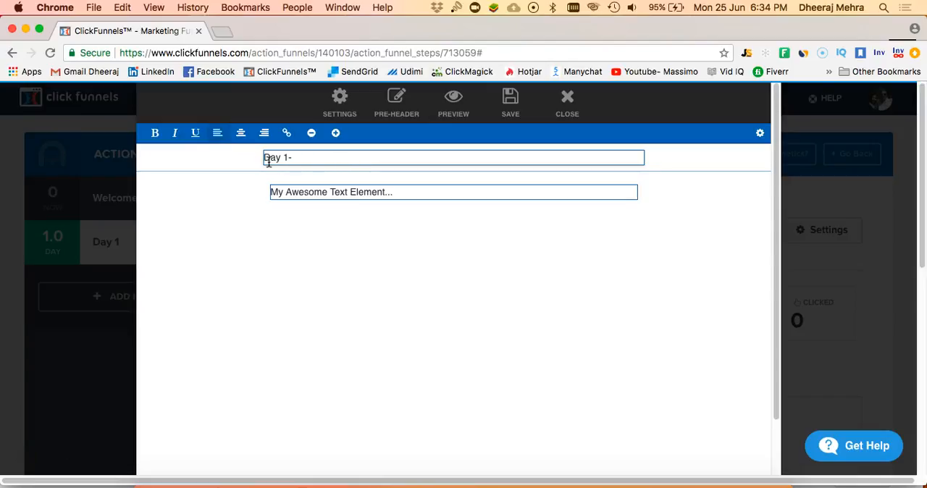
{"action": "type", "text": "te your sales Funnel"}
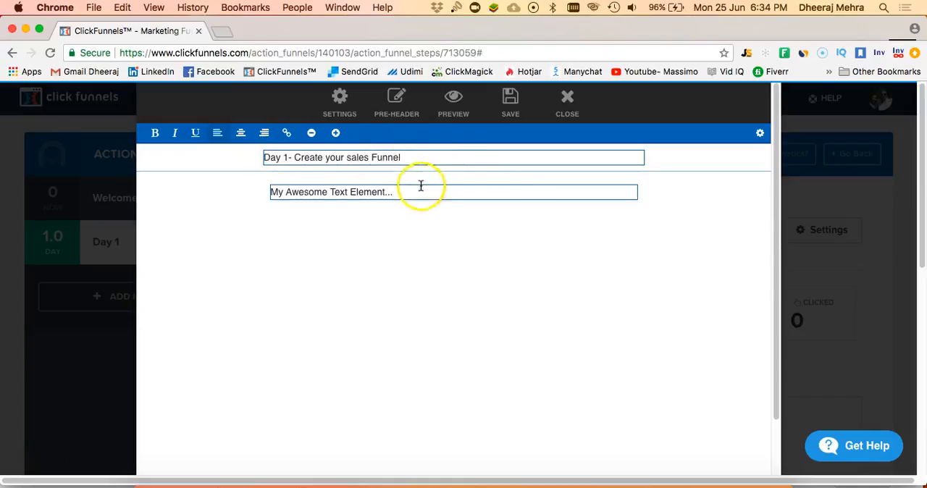
- Make the whole "Day 1- Create your sales Funnel" headline bold
{"action": "left_click", "coordinate": [414, 161]}
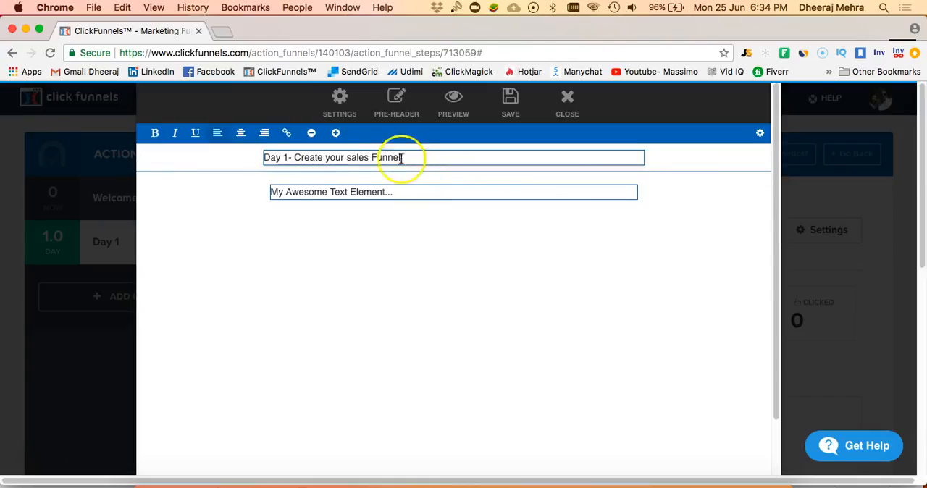
{"action": "left_click_drag", "start_coordinate": [400, 157], "coordinate": [205, 145]}
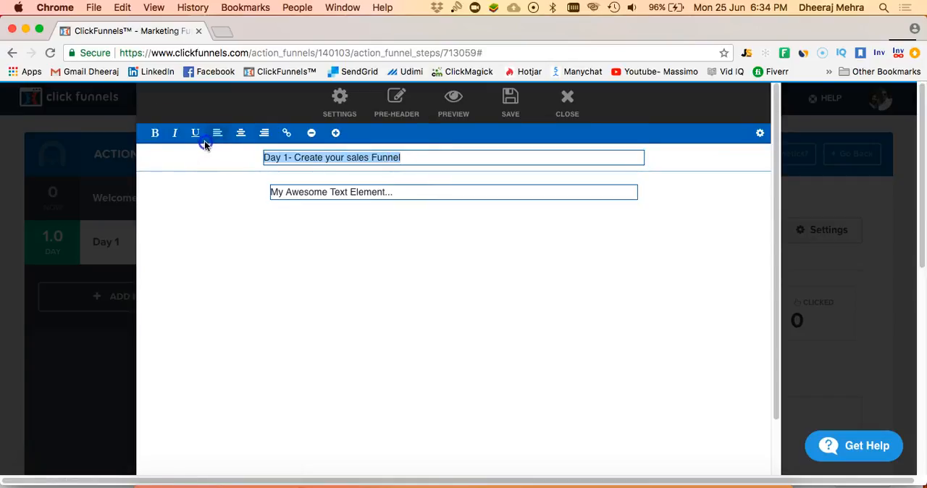
{"action": "left_click", "coordinate": [155, 132]}
{"action": "left_click", "coordinate": [435, 157]}
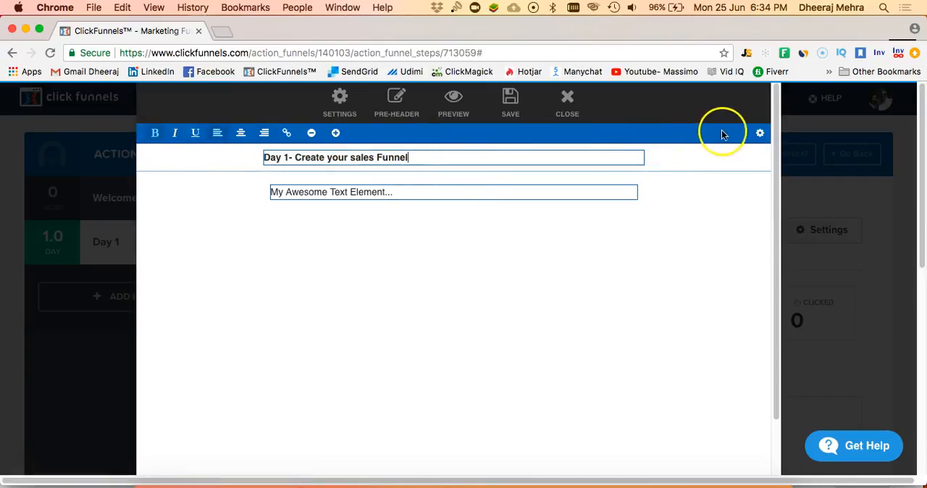
- Set the headline's text size to 24px in its text settings and close the settings
{"action": "left_click", "coordinate": [751, 138]}
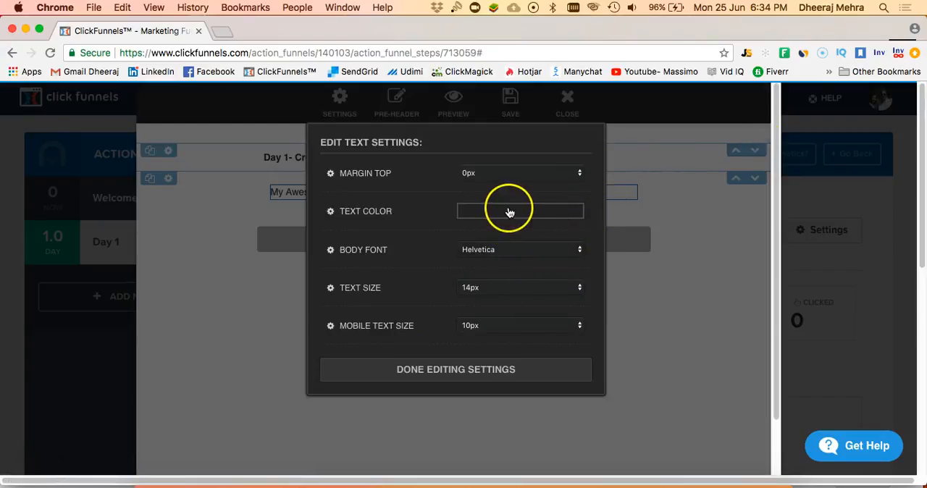
{"action": "left_click", "coordinate": [502, 289]}
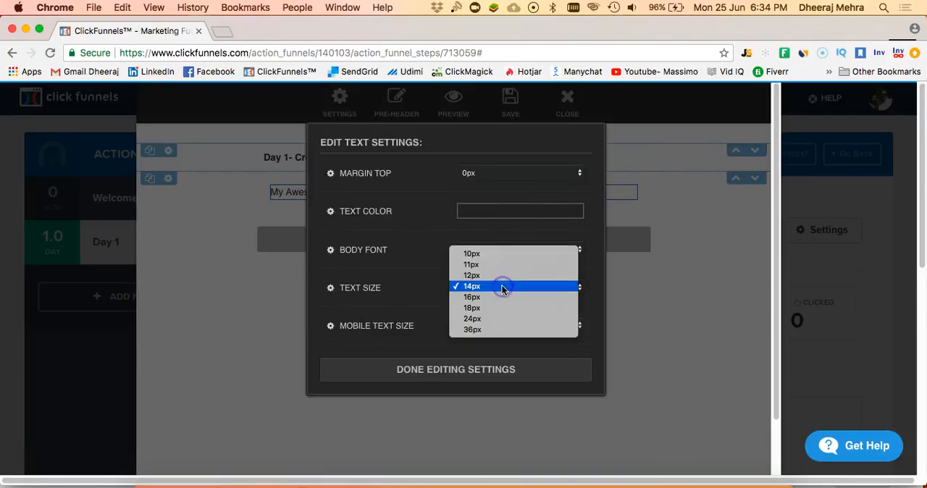
{"action": "left_click", "coordinate": [435, 317]}
{"action": "left_click", "coordinate": [258, 282]}
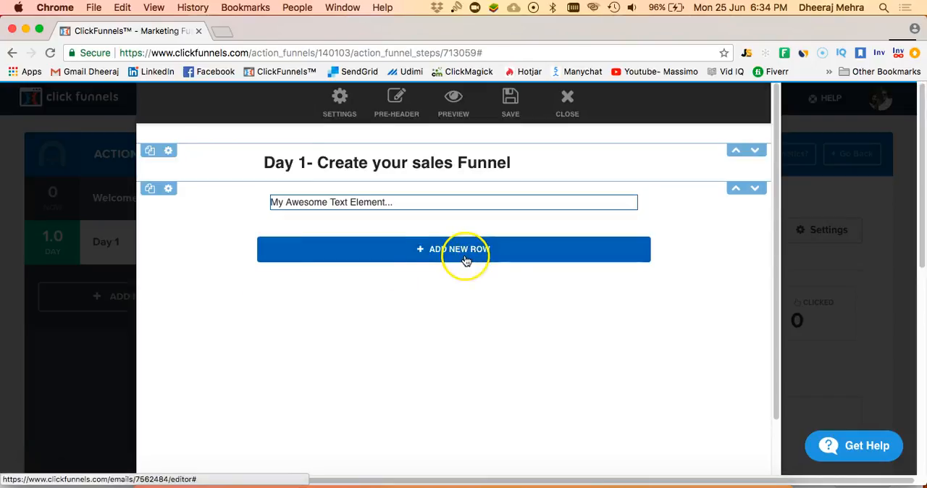
- Replace the body placeholder with separate paragraphs: "Welcome to Day 1..", "Hope you guys are ready to do the Day 1" and "Watch this video"
{"action": "left_click", "coordinate": [386, 202]}
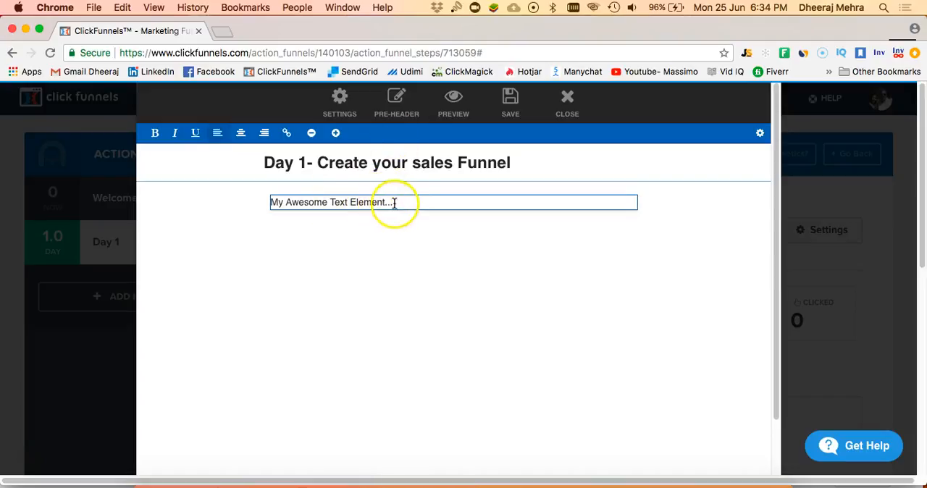
{"action": "left_click_drag", "start_coordinate": [394, 203], "coordinate": [270, 196]}
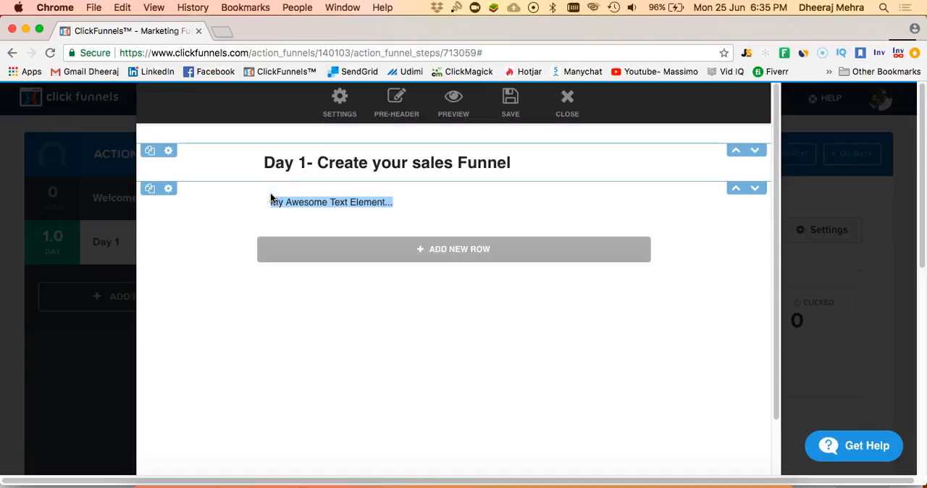
{"action": "left_click", "coordinate": [275, 199]}
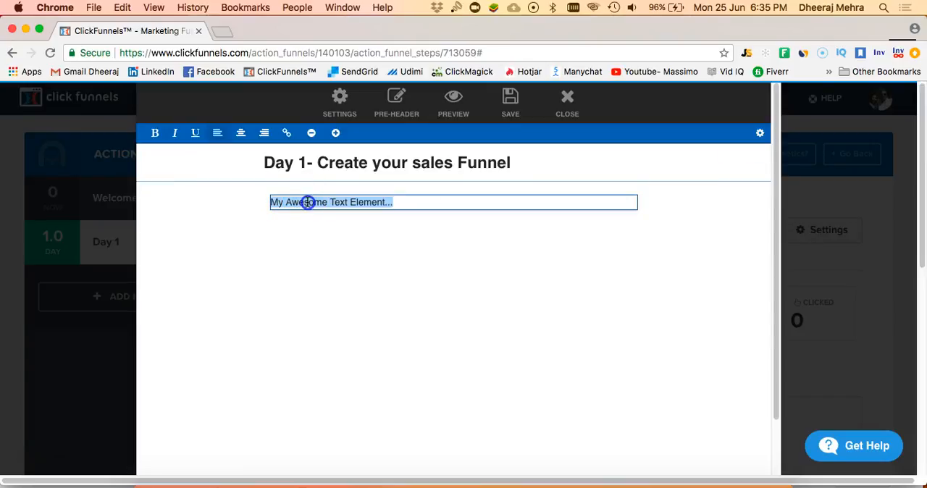
{"action": "type", "text": "Welcome to Day 1"}
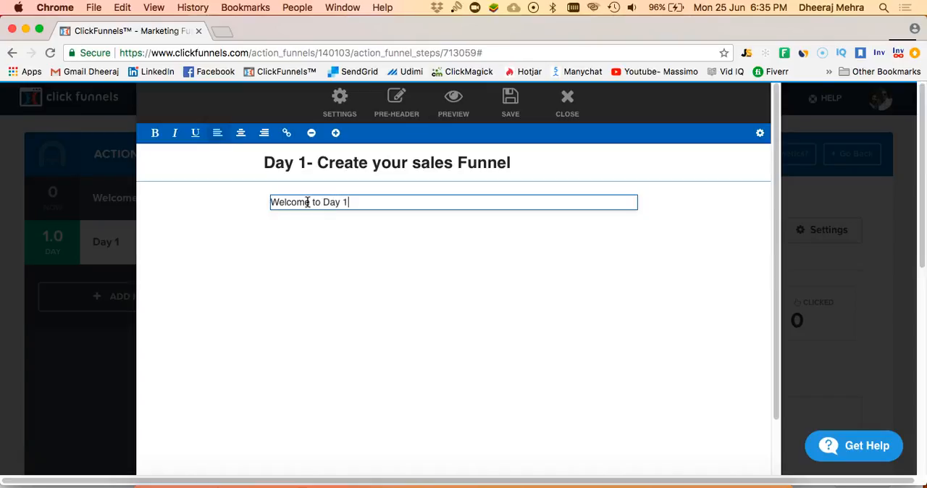
{"action": "type", "text": ".."}
{"action": "key", "text": "Return"}
{"action": "key", "text": "Return"}
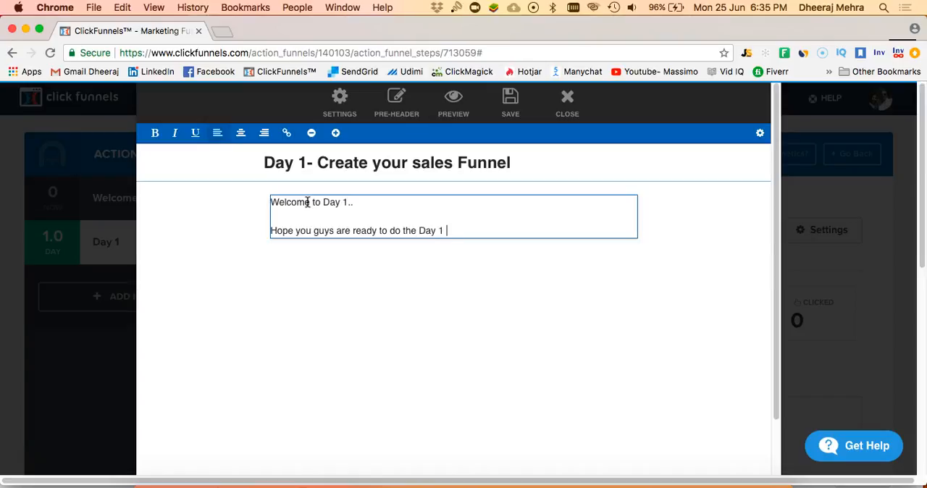
{"action": "key", "text": "Return"}
{"action": "key", "text": "Return"}
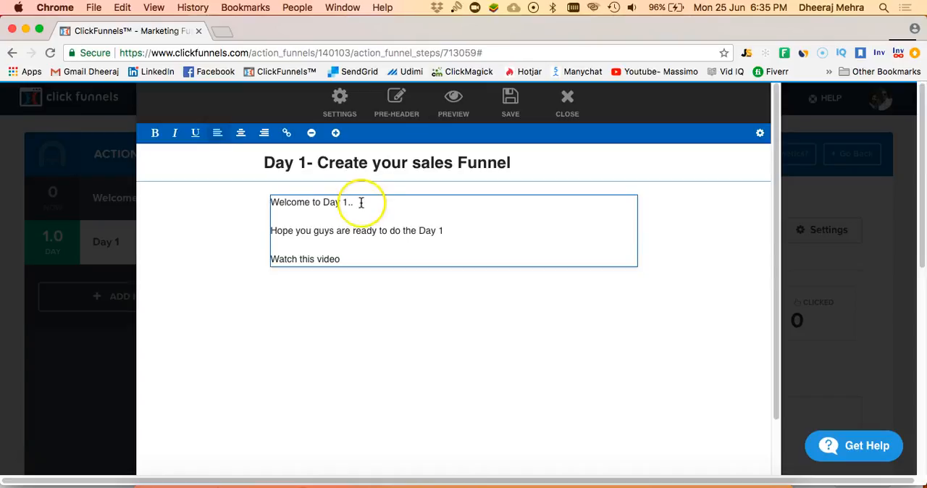
- Extend the "Watch this video" line in the email body with "Click the Link here"
{"action": "left_click", "coordinate": [370, 257]}
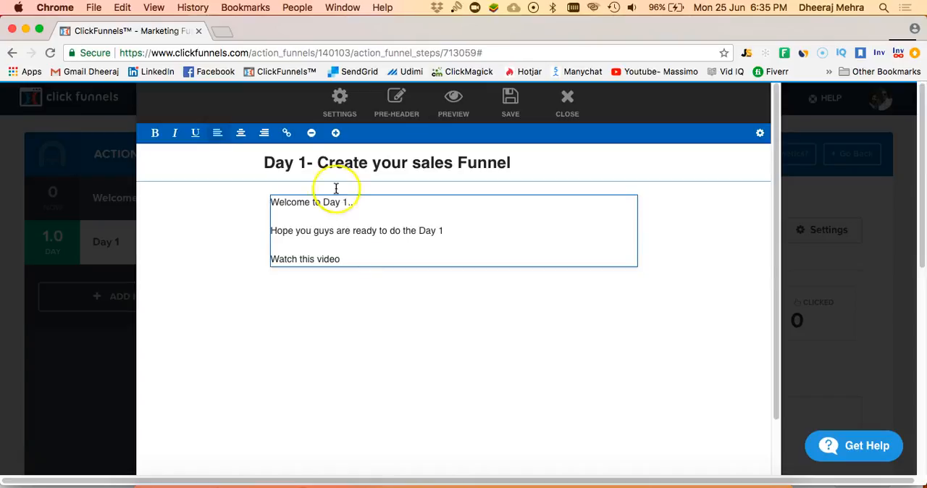
{"action": "left_click", "coordinate": [292, 137]}
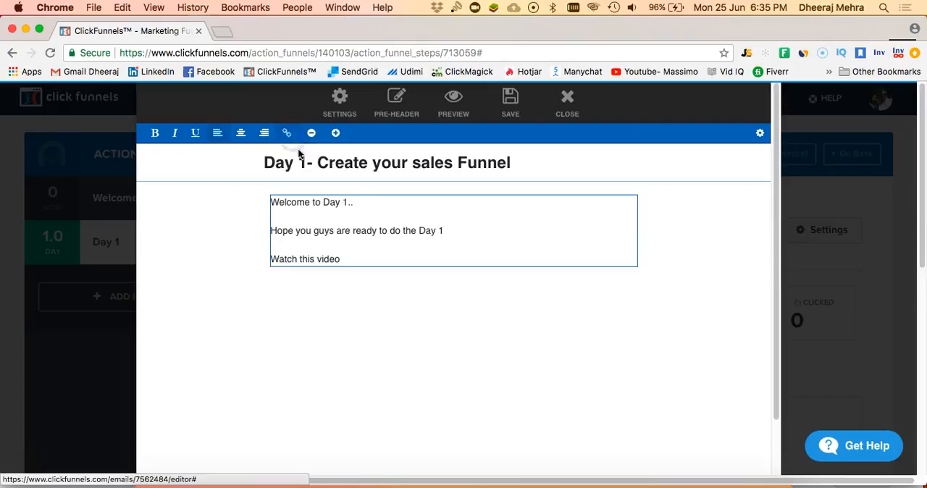
{"action": "left_click", "coordinate": [348, 254]}
{"action": "left_click", "coordinate": [459, 259]}
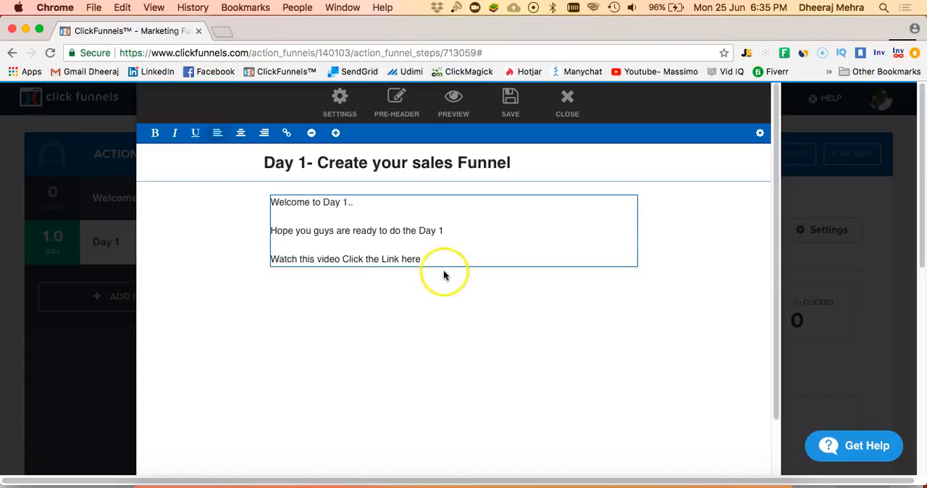
{"action": "mouse_move", "coordinate": [349, 258]}
{"action": "left_mouse_down"}
{"action": "mouse_move", "coordinate": [422, 259]}
{"action": "mouse_move", "coordinate": [345, 259]}
{"action": "left_mouse_up"}
{"action": "left_click", "coordinate": [286, 132]}
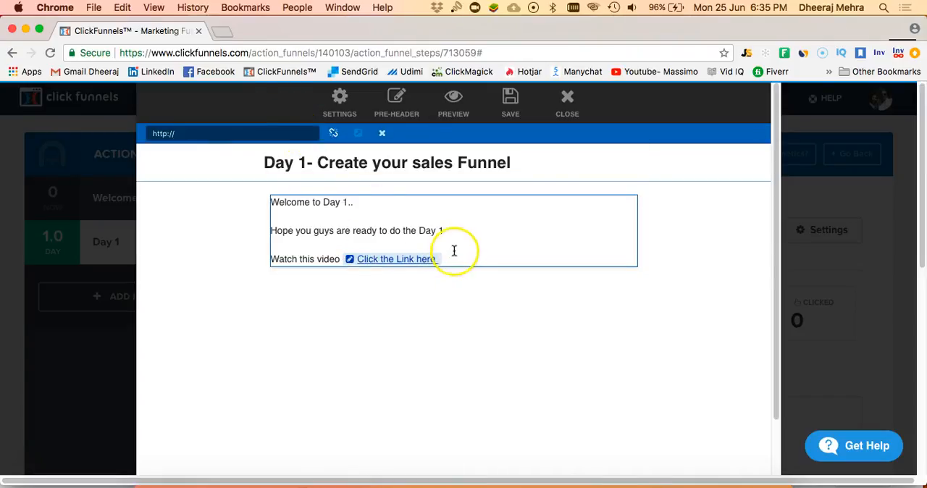
{"action": "left_click", "coordinate": [181, 134]}
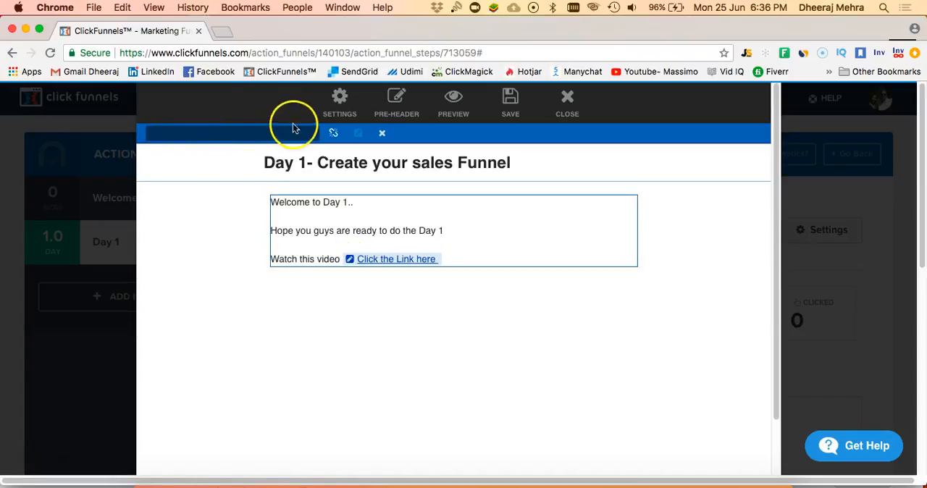
- Open the Massimo YouTube channel in a new tab, open the "Value Tips #31" video and pause it
{"action": "left_click", "coordinate": [221, 33]}
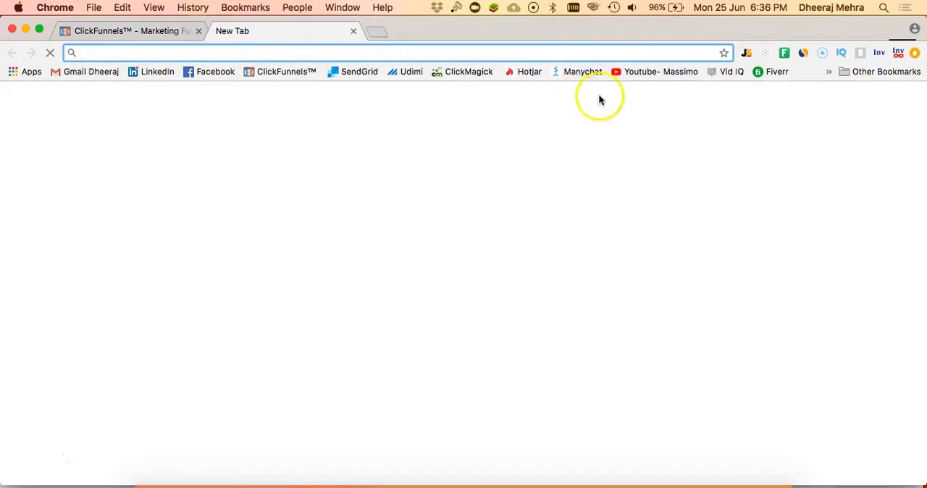
{"action": "left_click", "coordinate": [641, 71]}
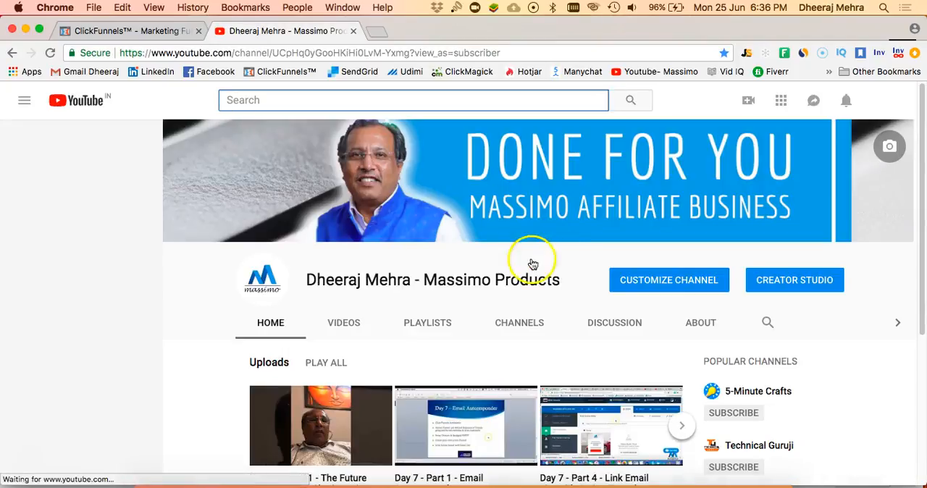
{"action": "scroll", "coordinate": [446, 271], "scroll_direction": "down", "scroll_amount": 3}
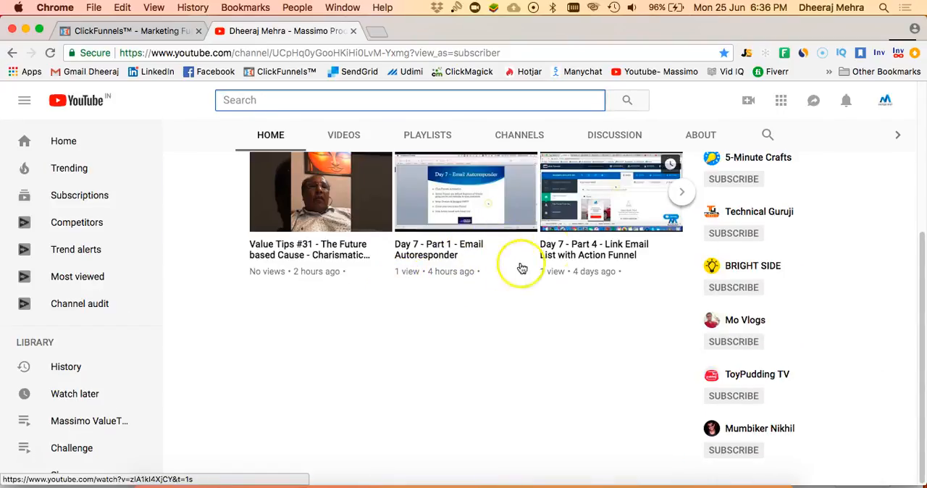
{"action": "left_click", "coordinate": [322, 225]}
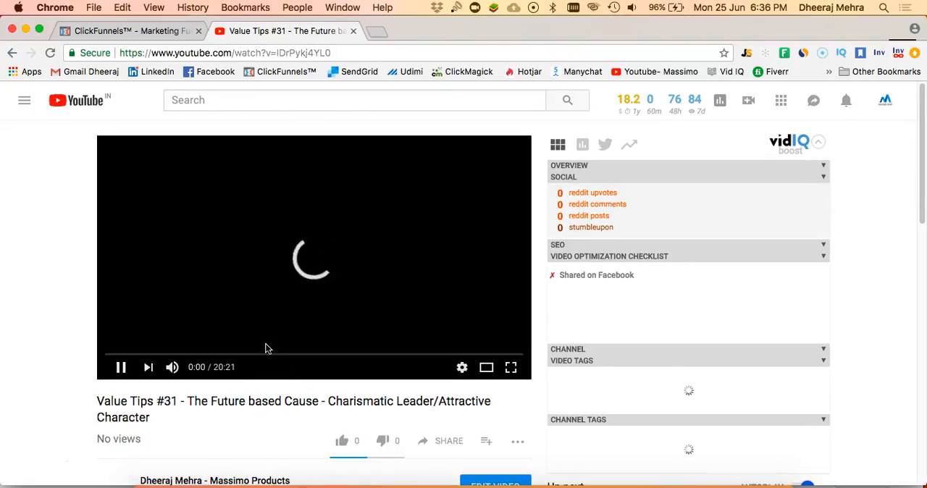
{"action": "scroll", "coordinate": [248, 351], "scroll_direction": "down", "scroll_amount": 2}
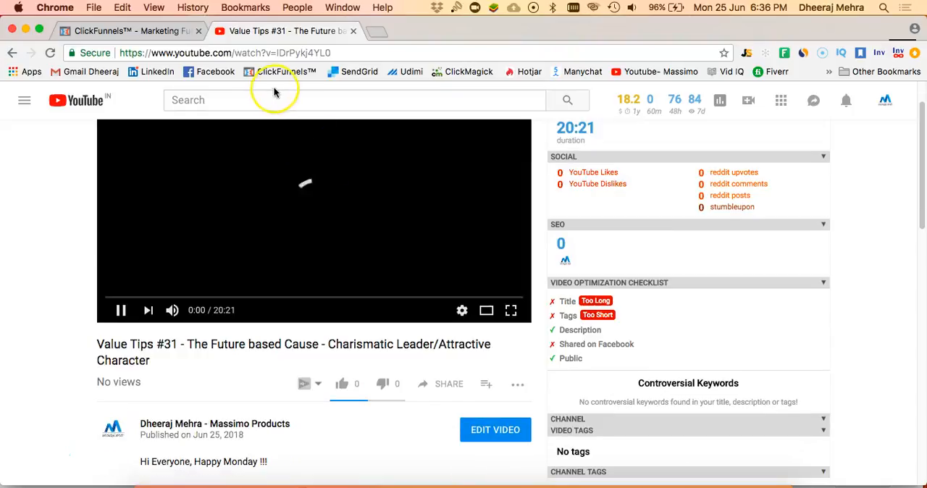
{"action": "left_click", "coordinate": [125, 316]}
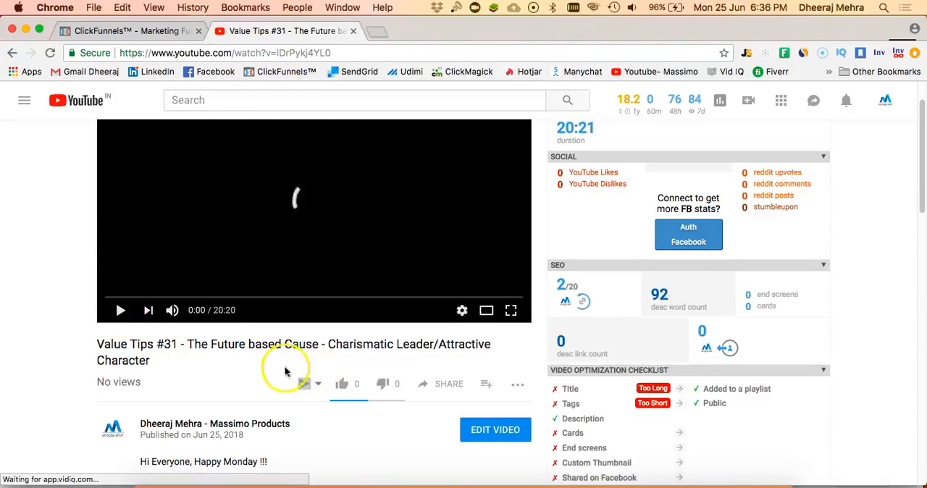
- Copy the share link of the "Value Tips #31" video and close the sharing window
{"action": "left_click", "coordinate": [437, 388]}
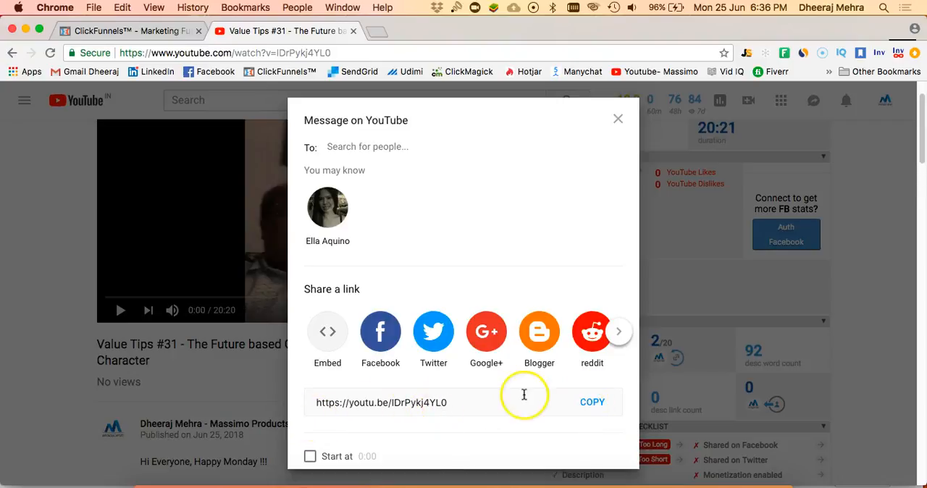
{"action": "left_click", "coordinate": [586, 402]}
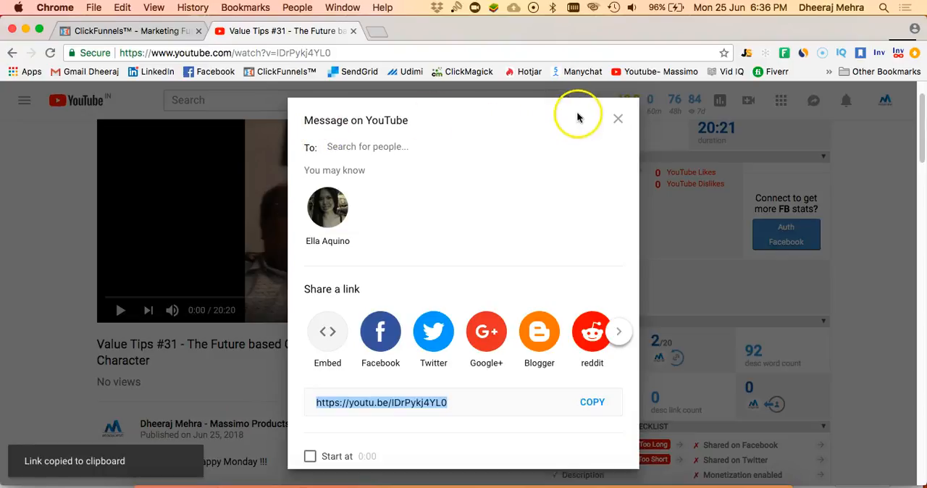
{"action": "left_click", "coordinate": [618, 120]}
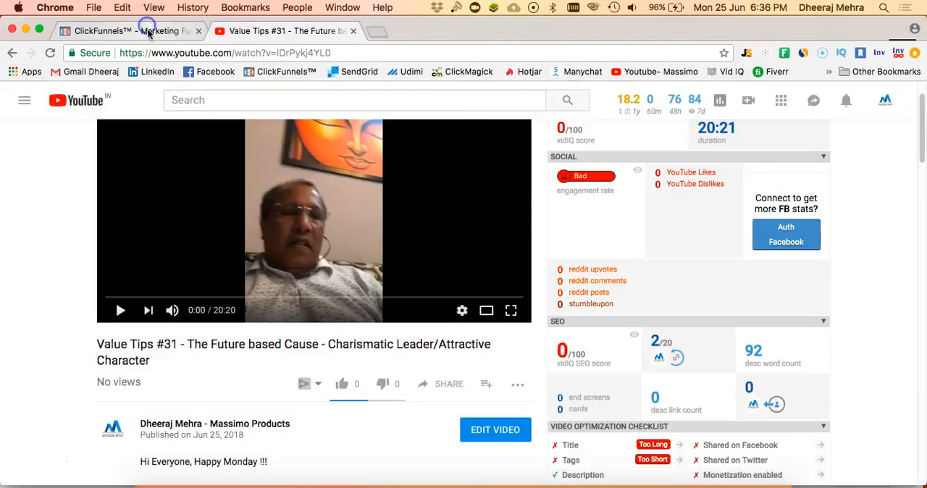
- Return to the ClickFunnels email and paste the copied video address as the target of "Click the Link here"
{"action": "left_click", "coordinate": [145, 30]}
{"action": "left_click", "coordinate": [383, 261]}
{"action": "left_click", "coordinate": [212, 134]}
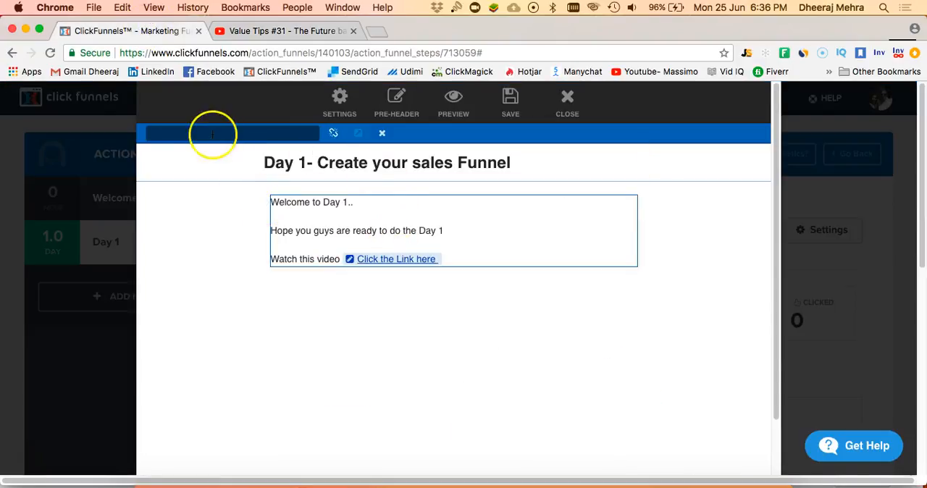
{"action": "right_click", "coordinate": [212, 134]}
{"action": "left_click", "coordinate": [231, 198]}
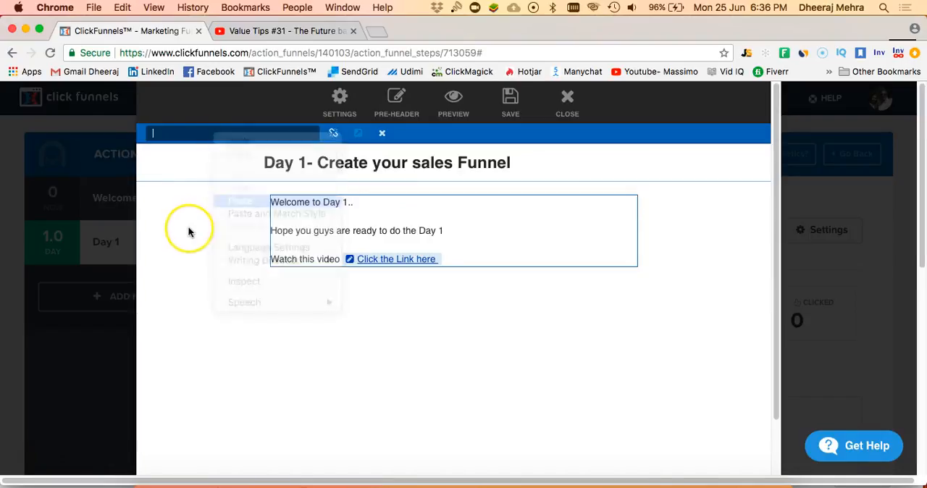
{"action": "left_click", "coordinate": [202, 255]}
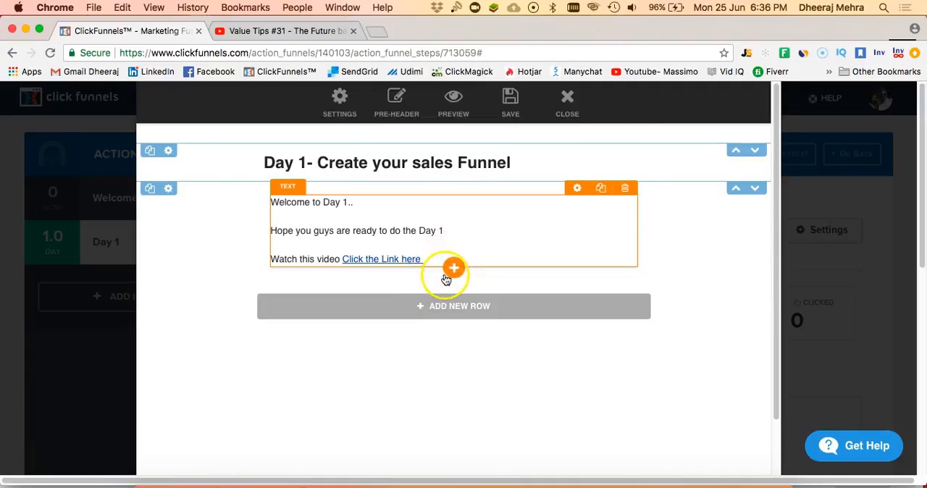
- Add an image below the body text using the "Online Entrepreneur Growth Challenge" picture with "Growth" in its title, and close its settings
{"action": "left_click", "coordinate": [452, 268]}
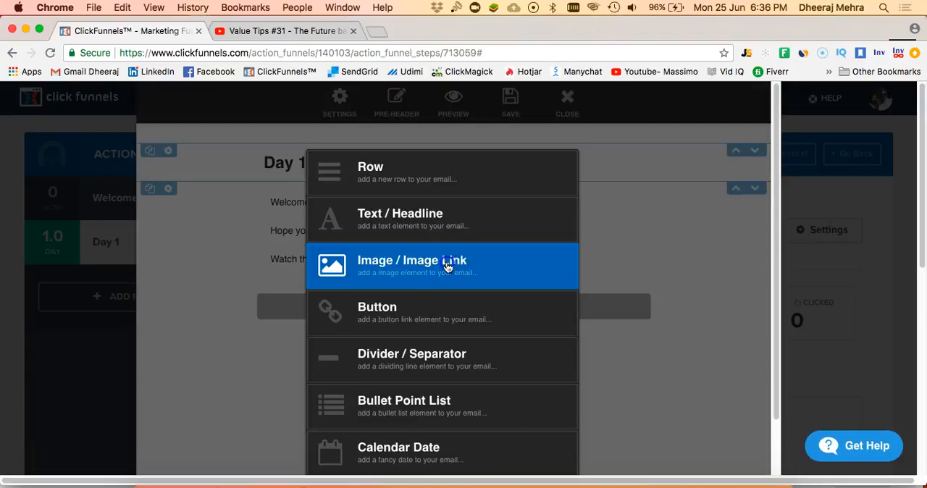
{"action": "left_click", "coordinate": [409, 282]}
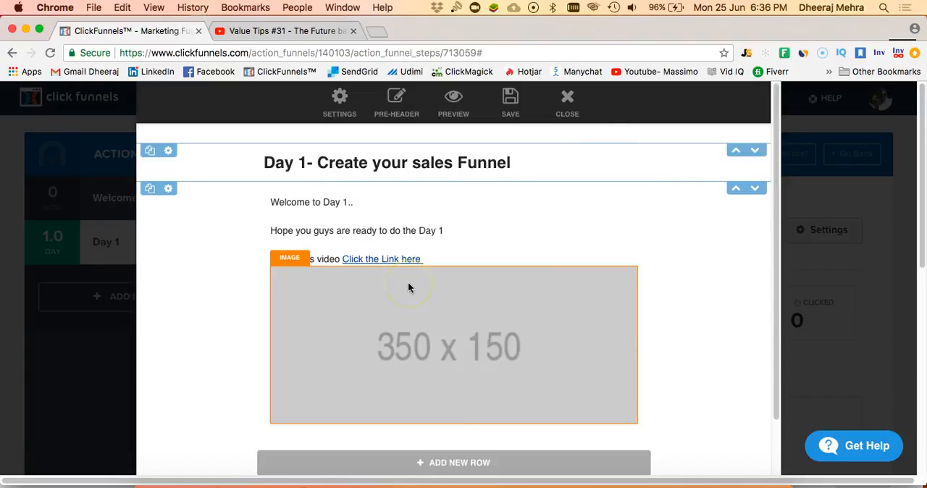
{"action": "left_click", "coordinate": [564, 325]}
{"action": "left_click", "coordinate": [562, 241]}
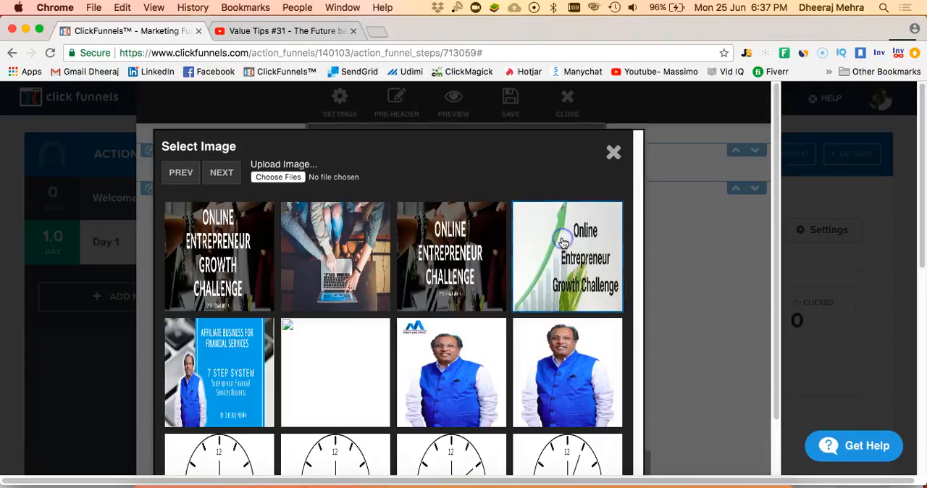
{"action": "left_click", "coordinate": [218, 280]}
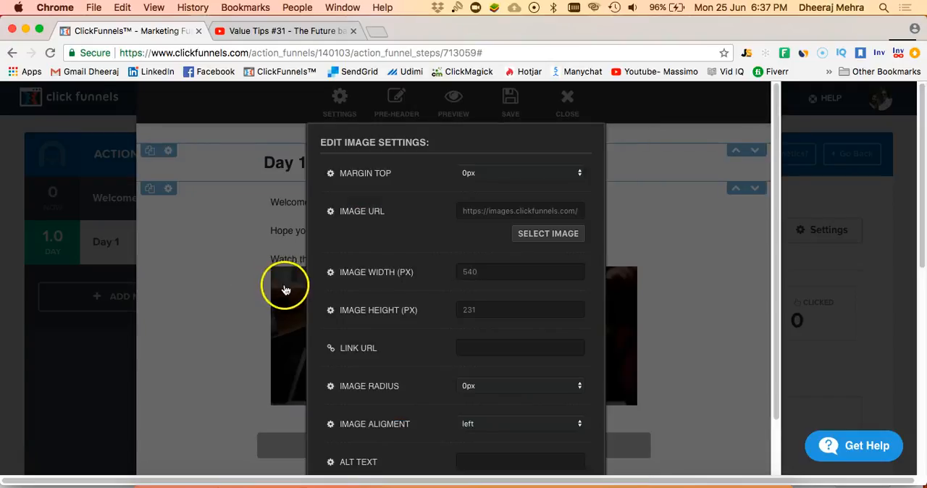
{"action": "left_click", "coordinate": [232, 386]}
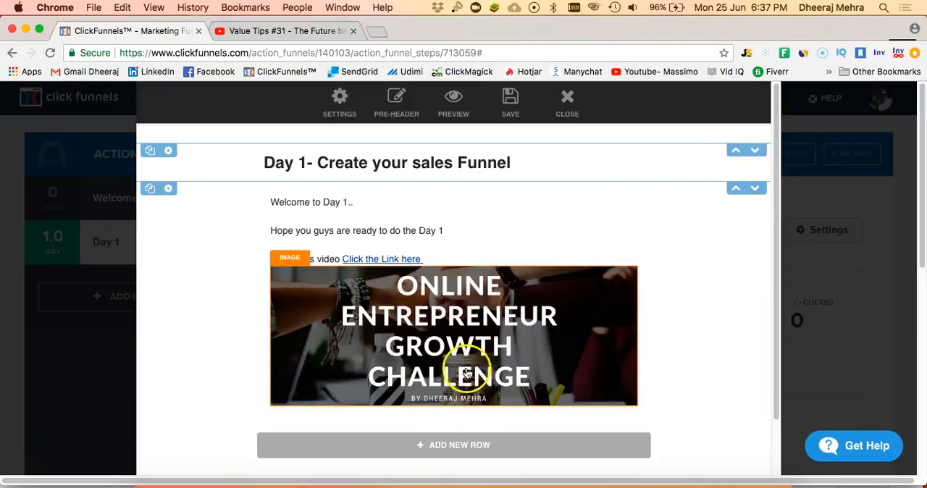
- Add a divider below the challenge image and open the divider's settings
{"action": "scroll", "coordinate": [472, 356], "scroll_direction": "down", "scroll_amount": 2}
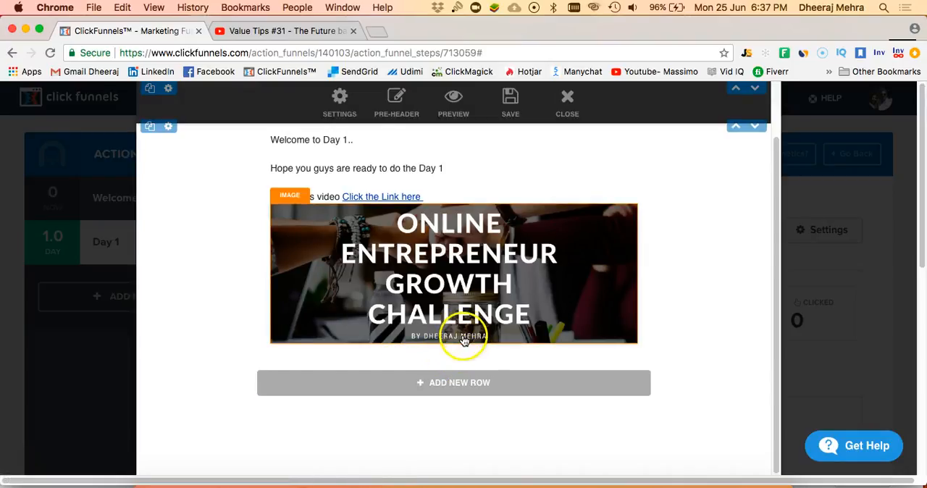
{"action": "left_click", "coordinate": [454, 343]}
{"action": "left_click", "coordinate": [427, 367]}
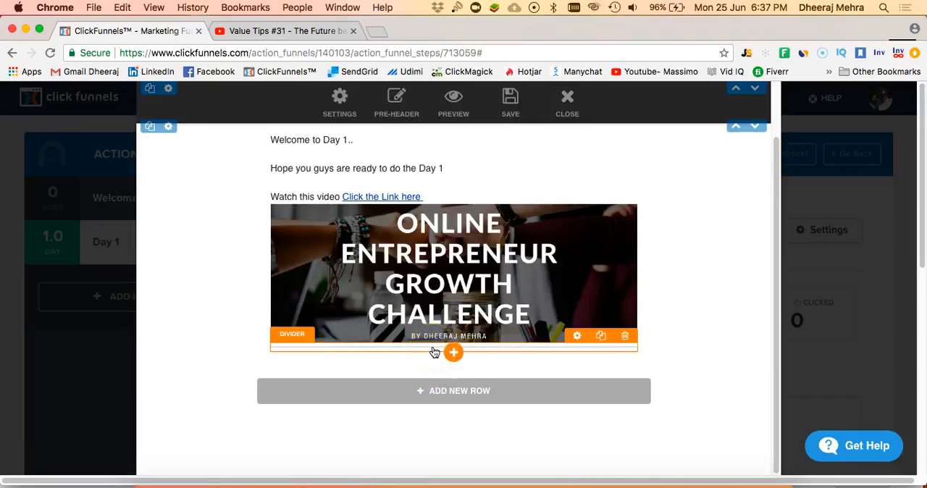
{"action": "left_click", "coordinate": [577, 336]}
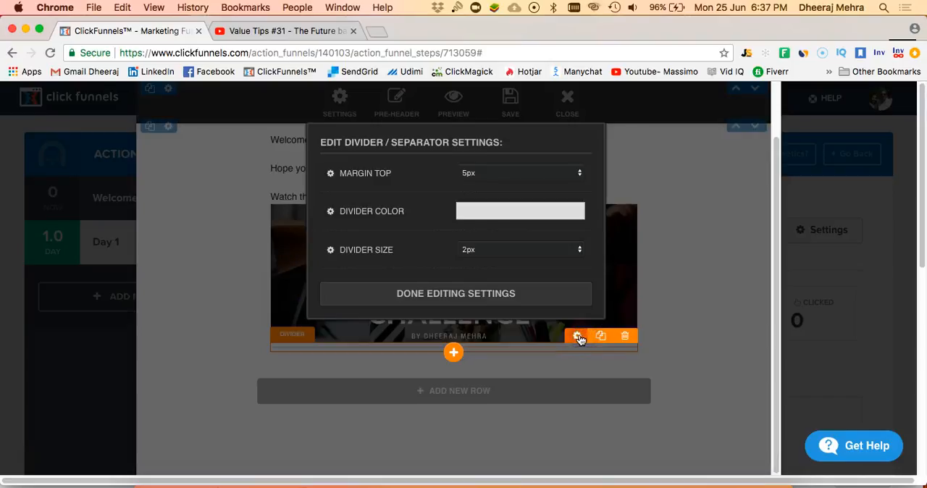
- Try the divider at sizes of 5px and 10px
{"action": "left_click", "coordinate": [506, 255]}
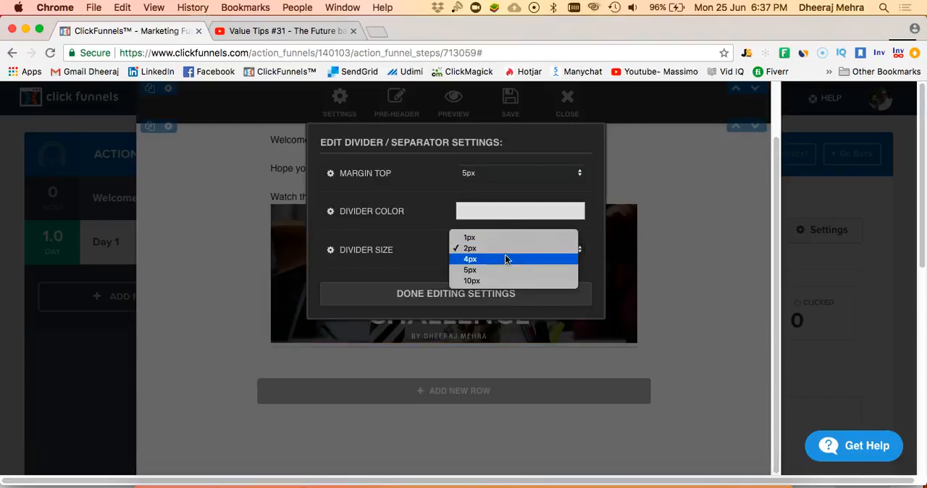
{"action": "left_click", "coordinate": [501, 270]}
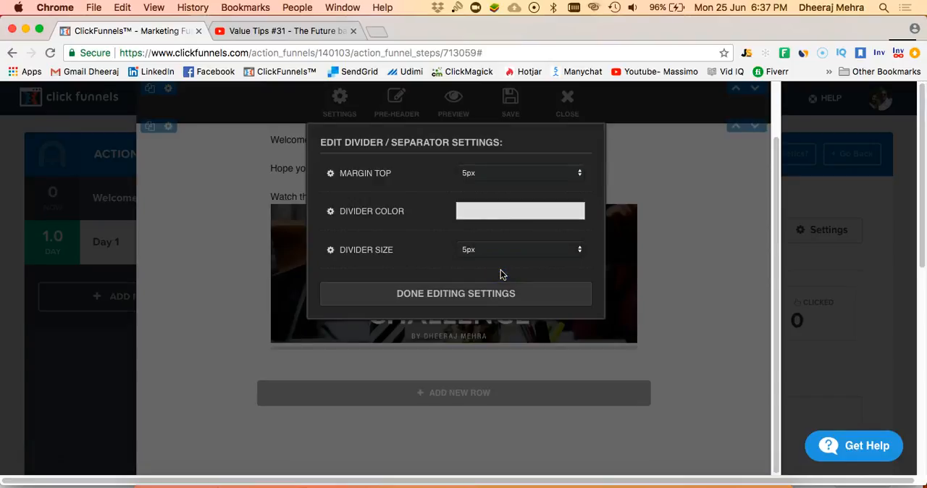
{"action": "left_click", "coordinate": [499, 258]}
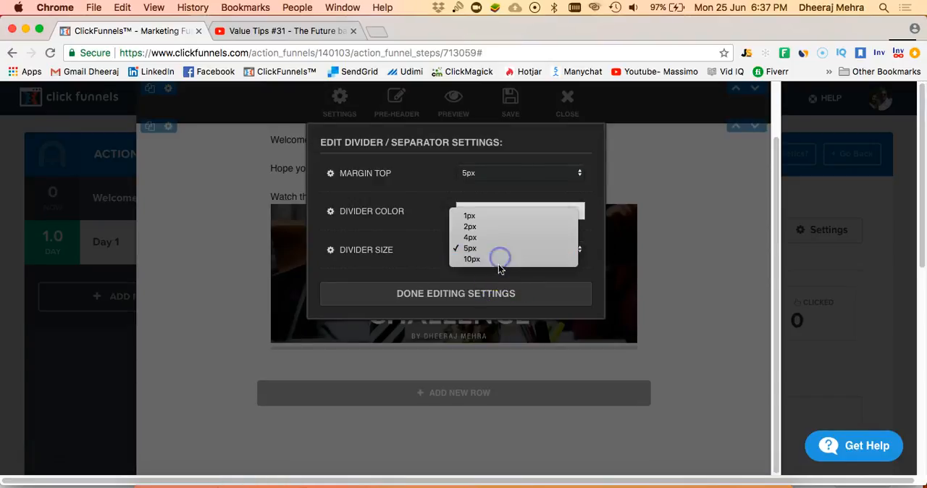
{"action": "left_click", "coordinate": [500, 261]}
- Set the divider's color to dark red #451212
{"action": "left_click", "coordinate": [496, 219]}
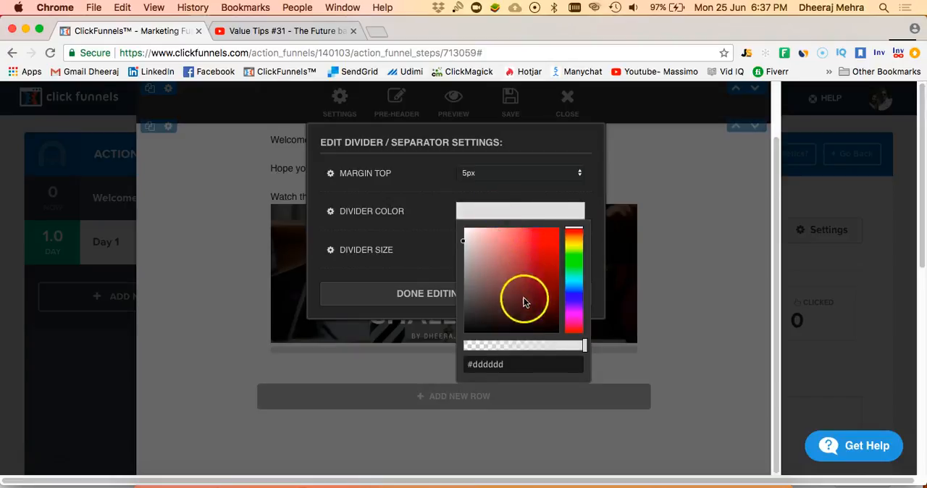
{"action": "left_click_drag", "start_coordinate": [524, 301], "coordinate": [533, 307]}
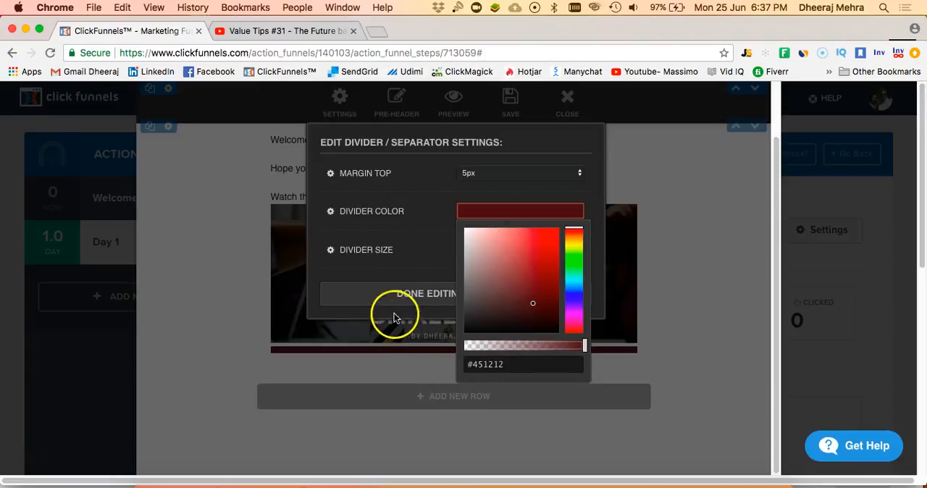
{"action": "left_click", "coordinate": [404, 270]}
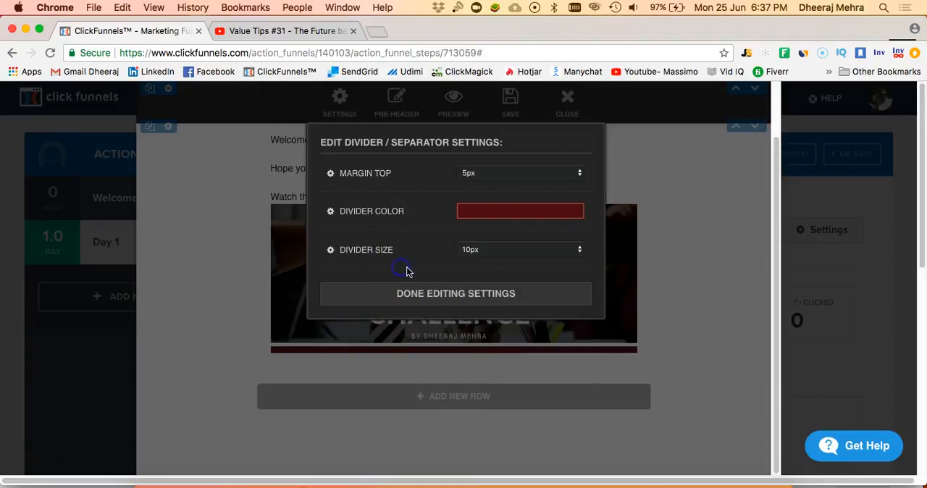
- Set the divider's size to 4px and close its settings
{"action": "left_click", "coordinate": [485, 254]}
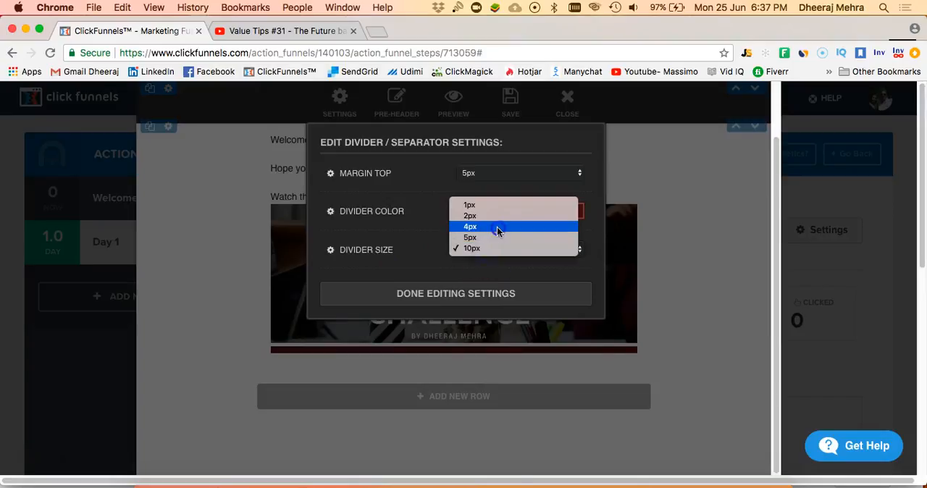
{"action": "left_click", "coordinate": [497, 226]}
{"action": "left_click", "coordinate": [409, 357]}
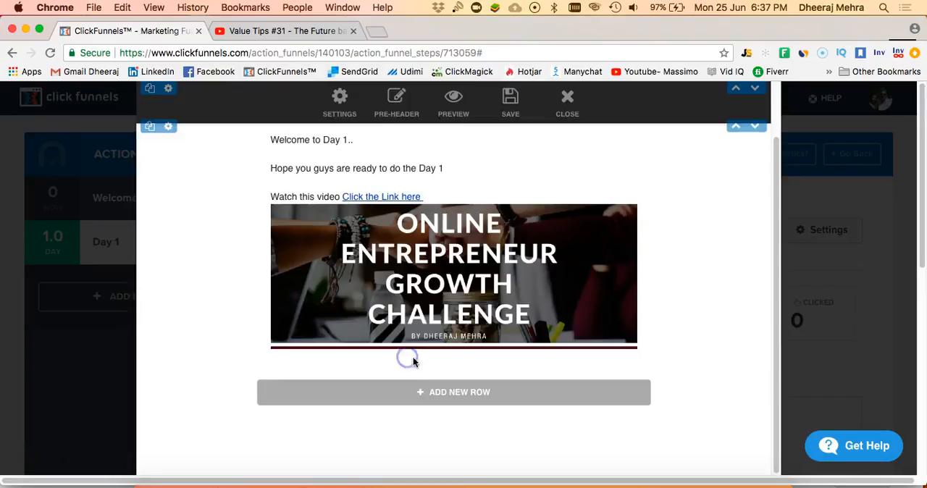
- Add a bullet point list below the divider
{"action": "left_click", "coordinate": [453, 354]}
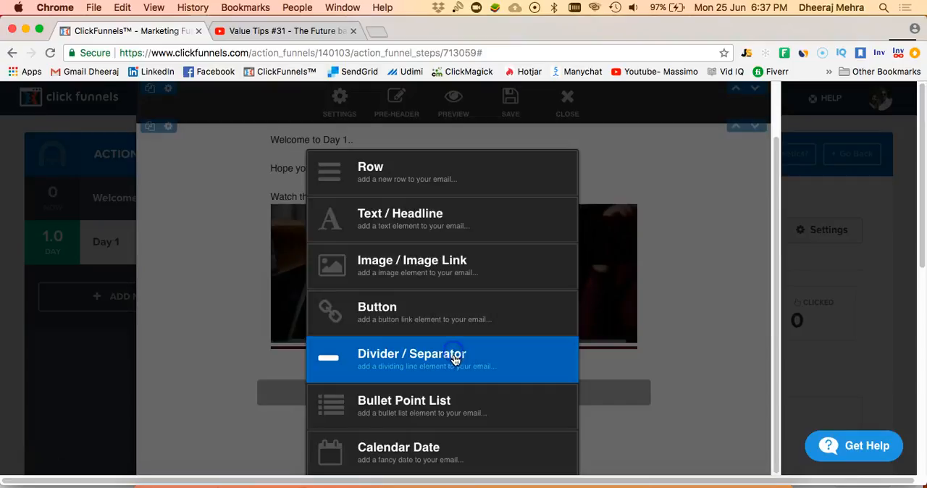
{"action": "left_click", "coordinate": [429, 327]}
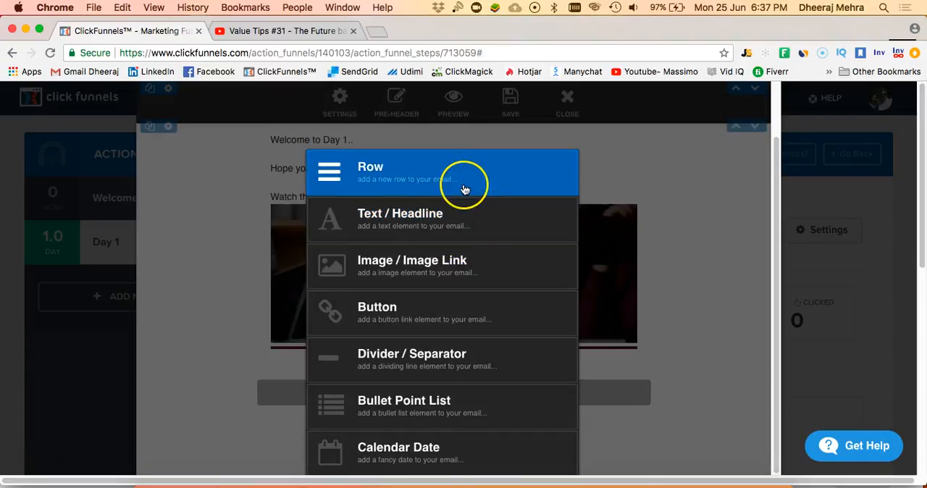
{"action": "left_click", "coordinate": [438, 398]}
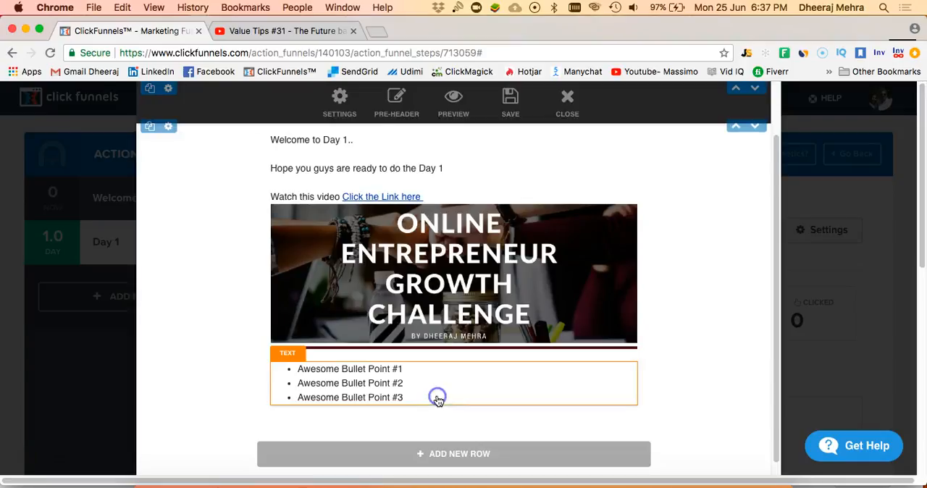
- Replace the three placeholder bullets with "Check the Link", "Create your Sales funnel" and "test the Sales funnel"
{"action": "left_click", "coordinate": [337, 375]}
{"action": "left_click", "coordinate": [305, 368]}
{"action": "left_click_drag", "start_coordinate": [305, 369], "coordinate": [401, 376]}
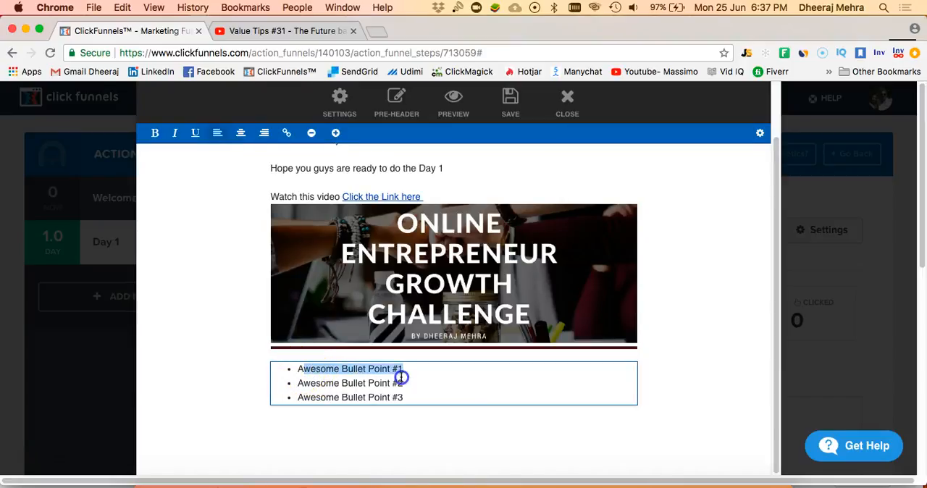
{"action": "key", "text": "BackSpace"}
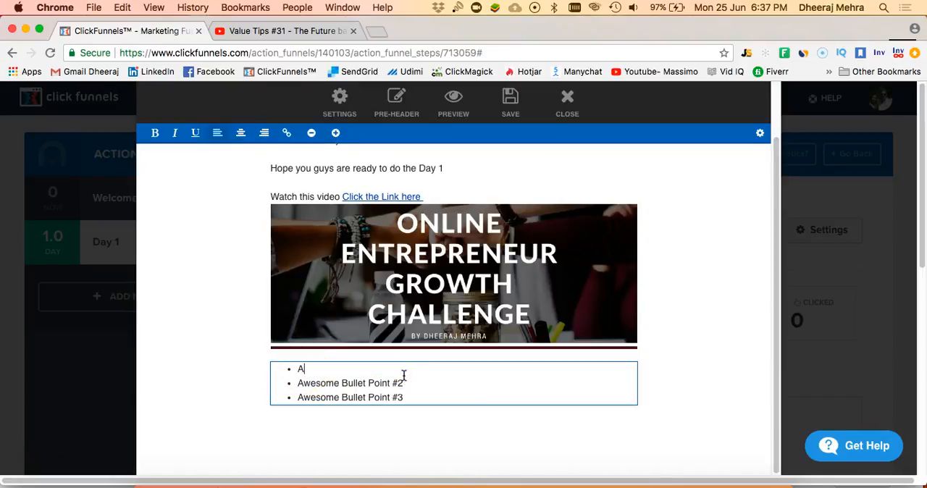
{"action": "type", "text": "Check the Link"}
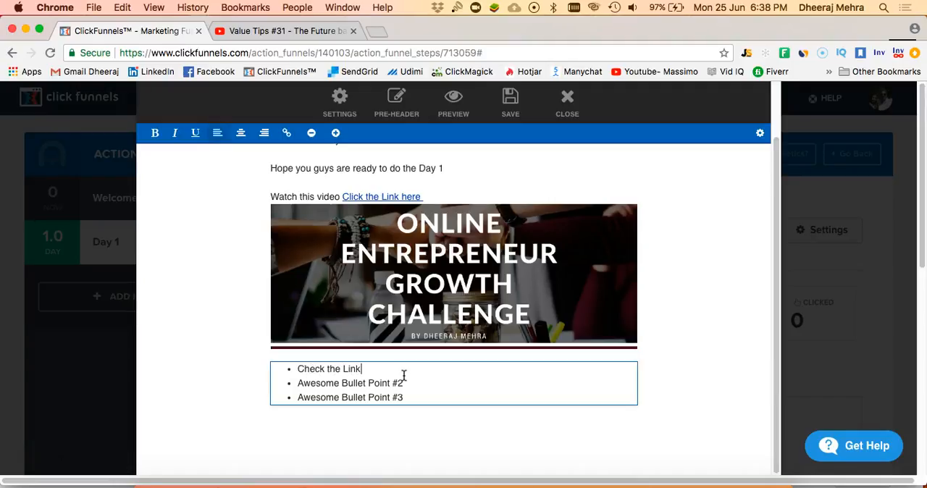
{"action": "left_click_drag", "start_coordinate": [404, 375], "coordinate": [304, 376]}
{"action": "type", "text": "Cr"}
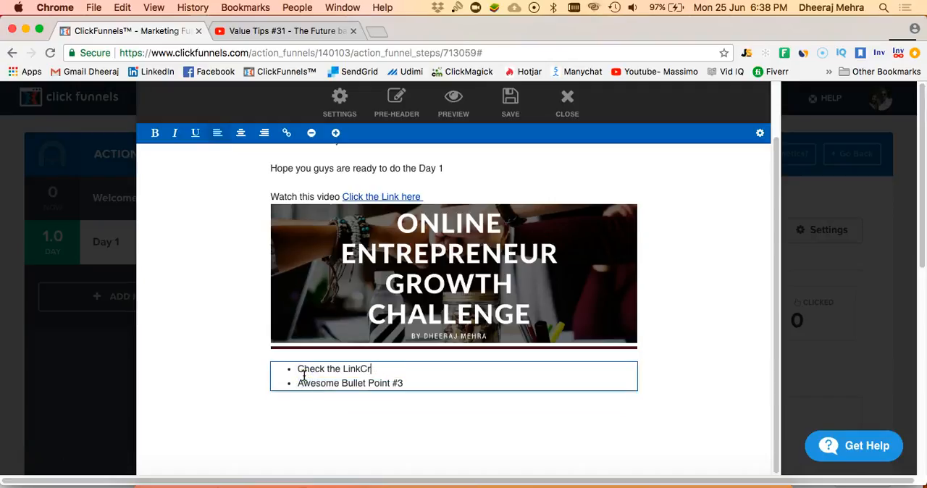
{"action": "key", "text": "Return"}
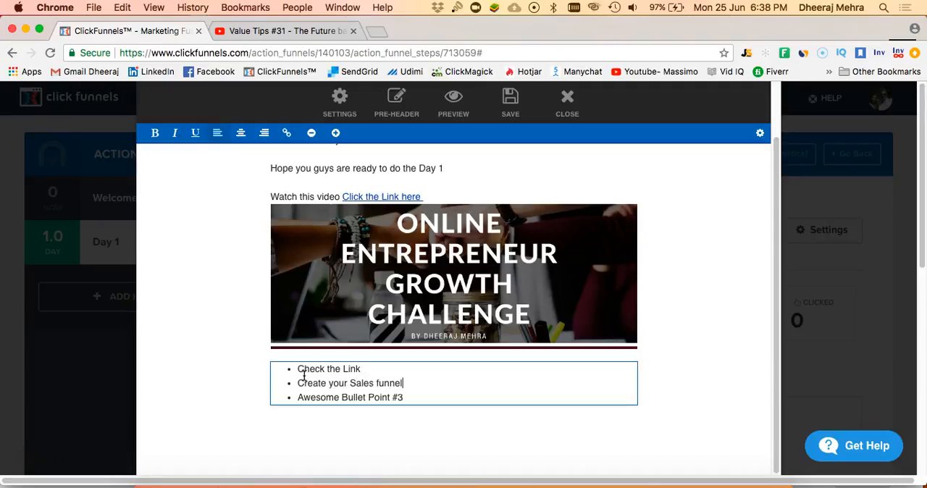
{"action": "left_click_drag", "start_coordinate": [405, 400], "coordinate": [319, 397]}
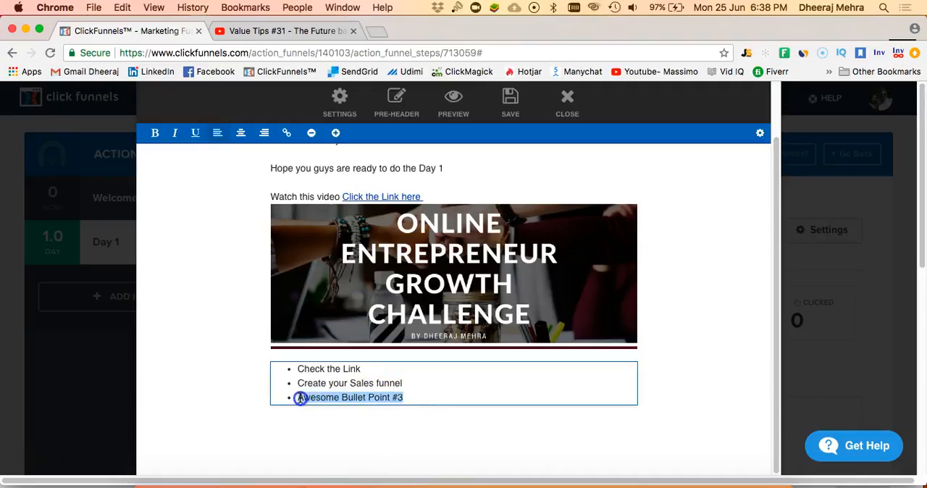
{"action": "type", "text": "test the Sales funnel"}
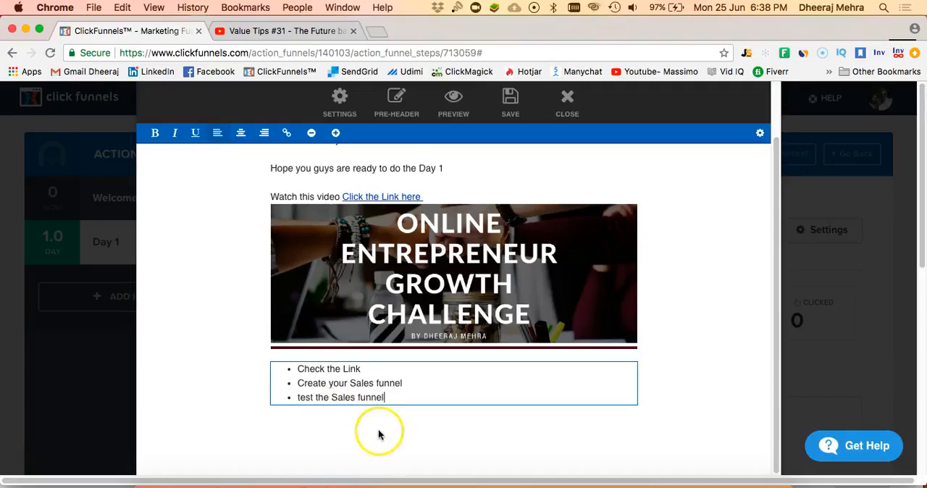
{"action": "left_click", "coordinate": [427, 421]}
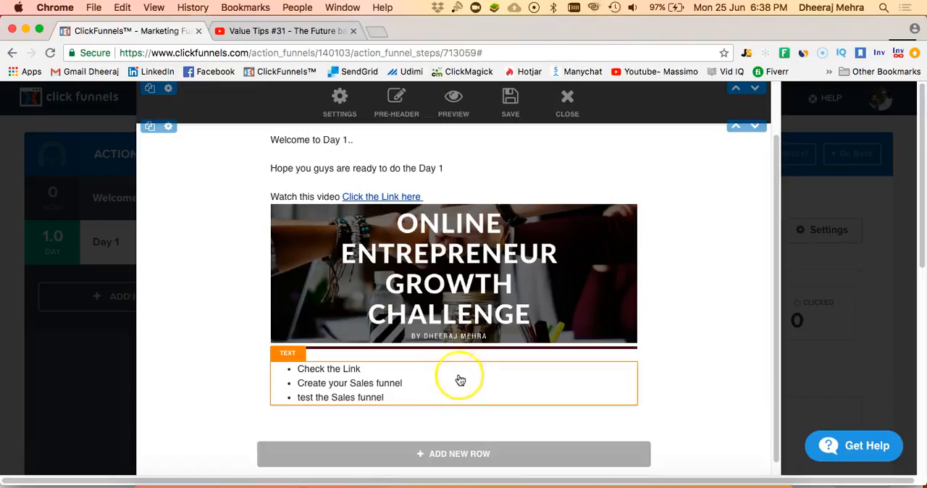
- Add a button below the bullet list and set its text to "Click this Button to Watch this Video"
{"action": "left_click", "coordinate": [452, 408]}
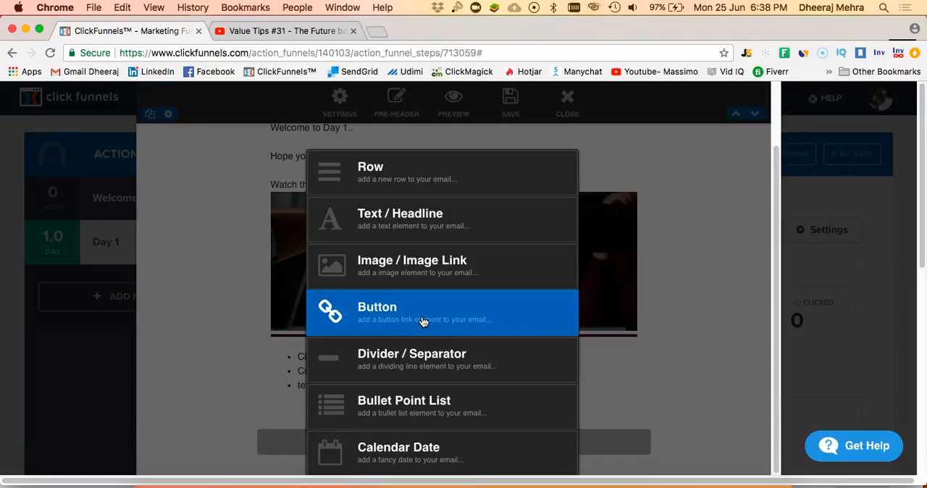
{"action": "left_click", "coordinate": [423, 322]}
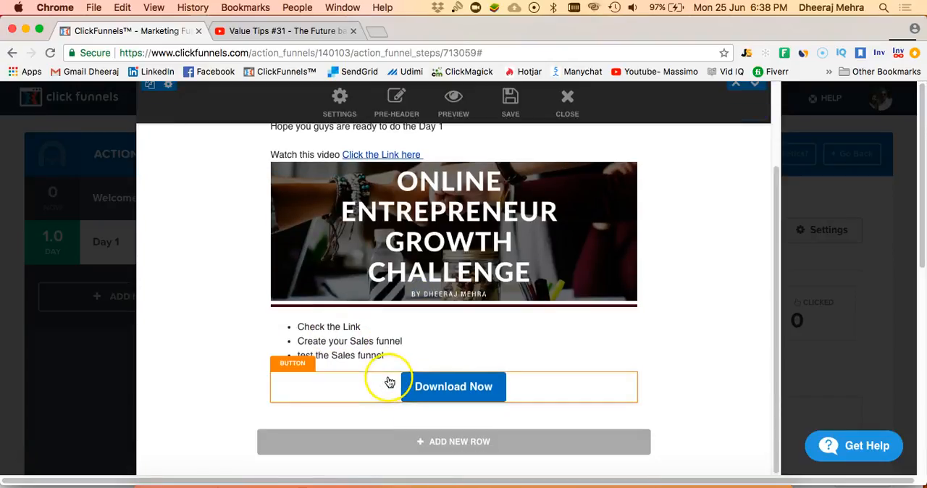
{"action": "left_click", "coordinate": [471, 390]}
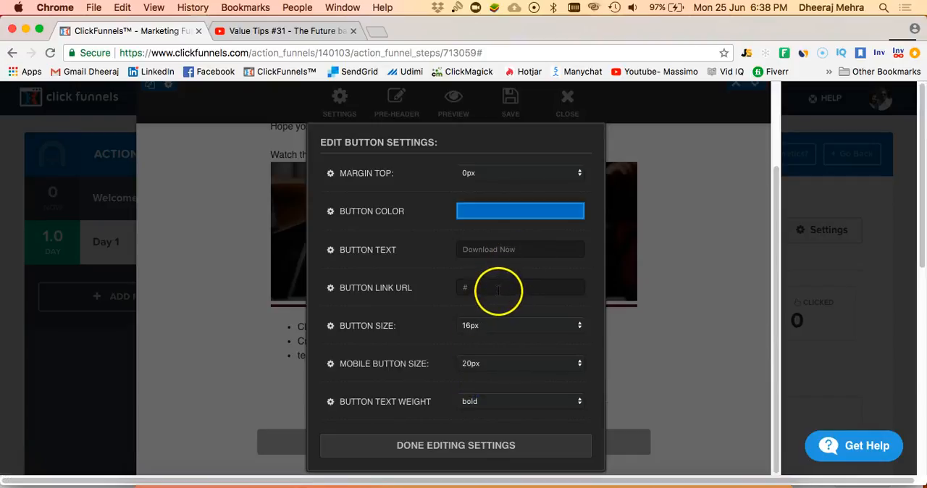
{"action": "left_click", "coordinate": [498, 260]}
{"action": "type", "text": "Download Now"}
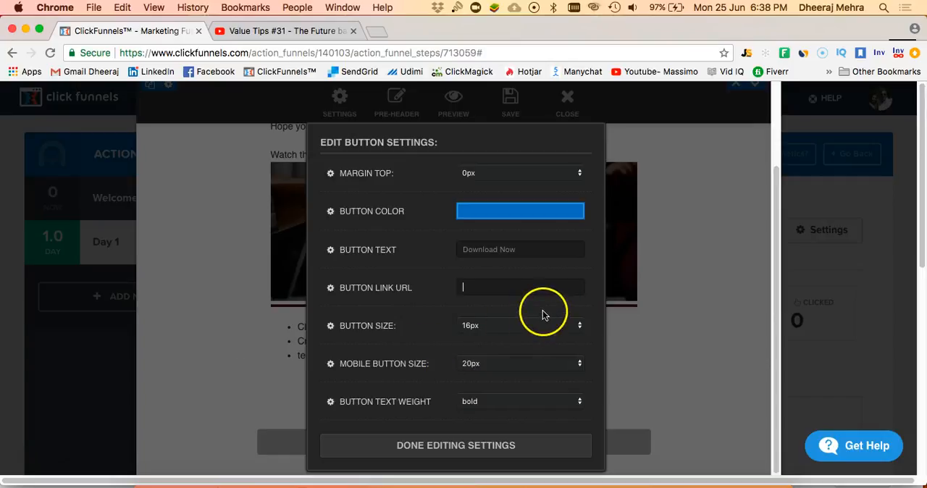
{"action": "left_click", "coordinate": [520, 294]}
{"action": "left_click", "coordinate": [526, 257]}
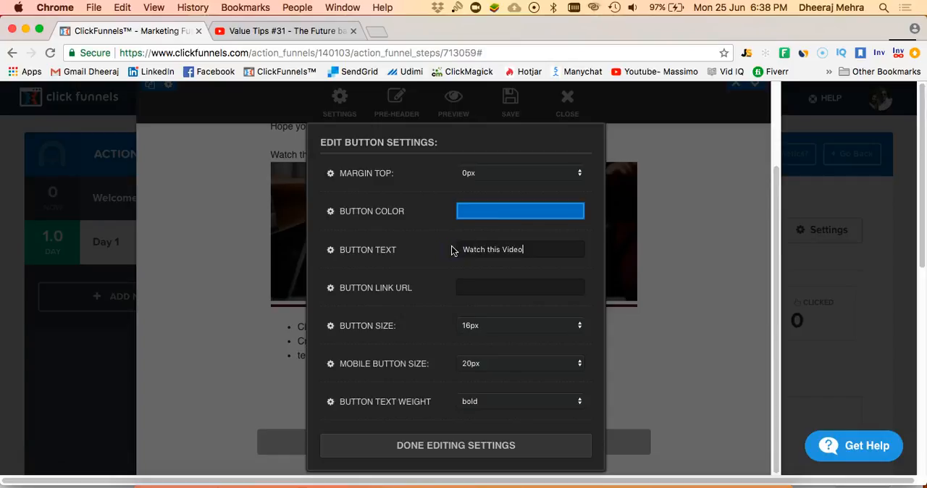
{"action": "left_click", "coordinate": [464, 251]}
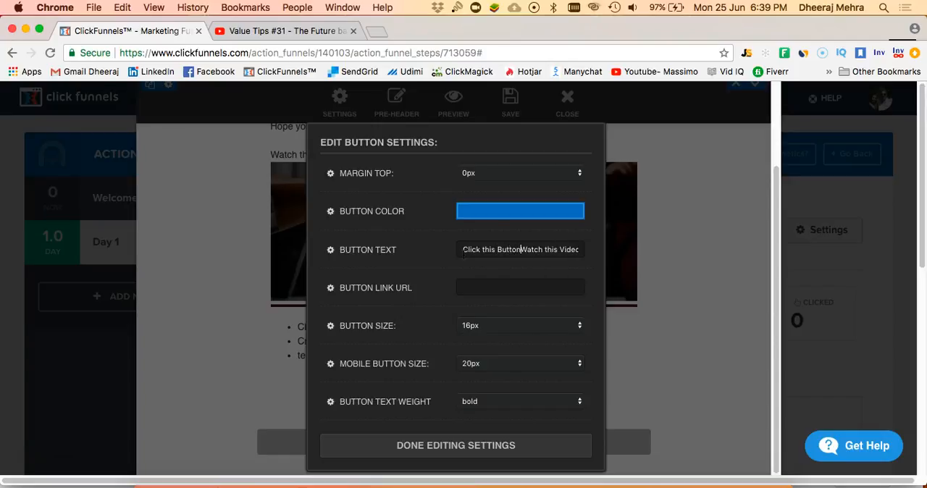
- Paste the copied link as the button's link URL and finish editing its settings
{"action": "left_click", "coordinate": [518, 286]}
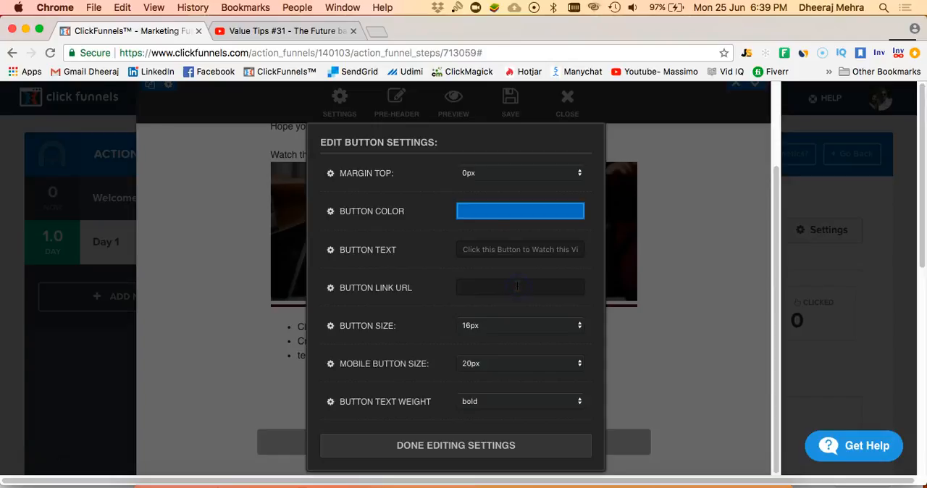
{"action": "right_click", "coordinate": [516, 287]}
{"action": "left_click", "coordinate": [550, 352]}
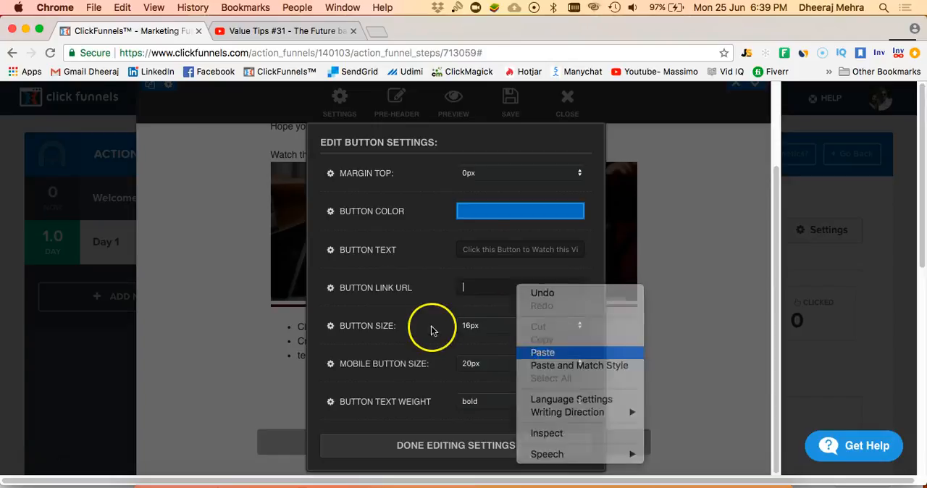
{"action": "left_click", "coordinate": [488, 444]}
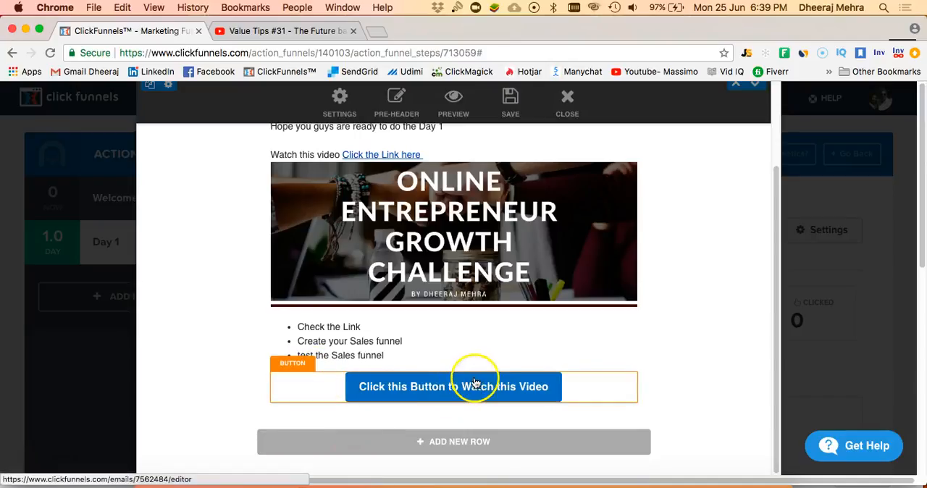
- Add a two-column row below the video button
{"action": "scroll", "coordinate": [471, 350], "scroll_direction": "down", "scroll_amount": 2}
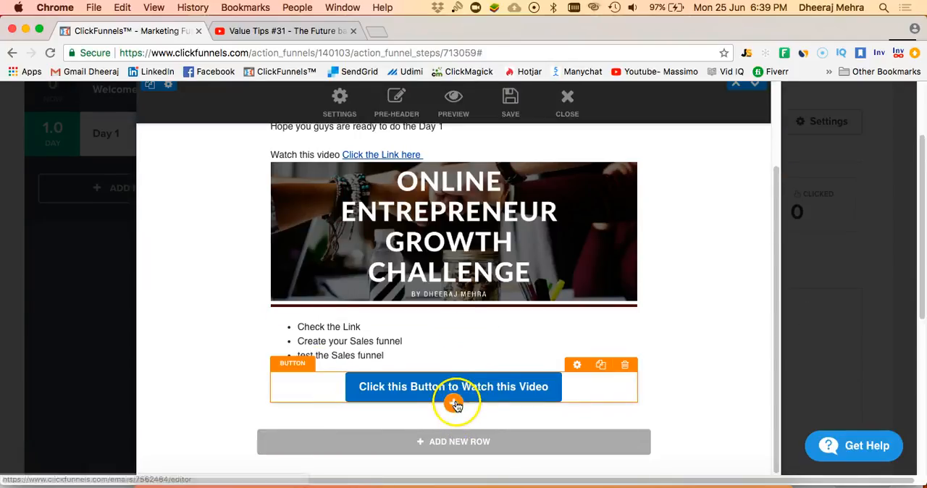
{"action": "left_click", "coordinate": [453, 405]}
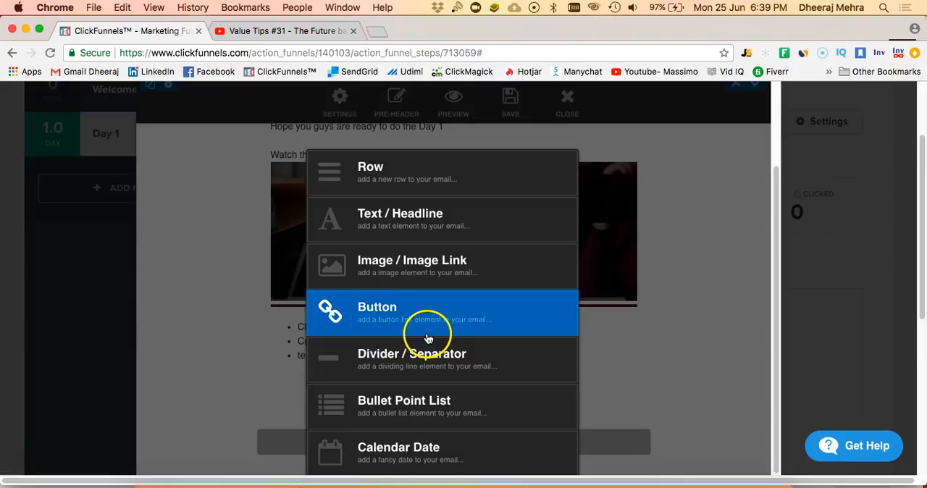
{"action": "scroll", "coordinate": [427, 336], "scroll_direction": "down", "scroll_amount": 2}
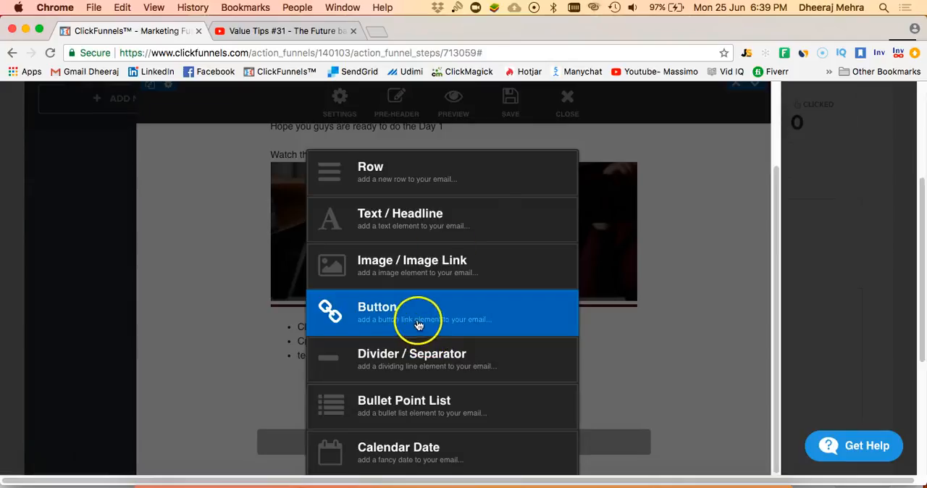
{"action": "left_click", "coordinate": [495, 186]}
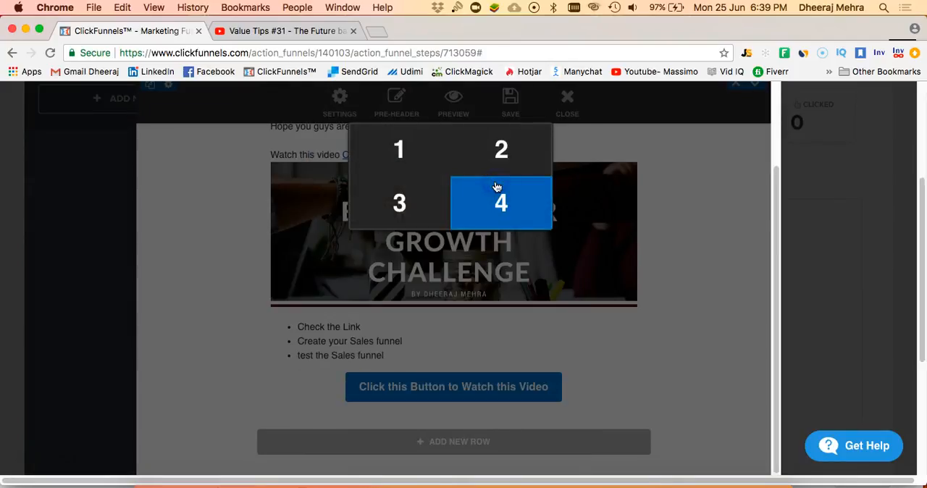
{"action": "left_click", "coordinate": [533, 151]}
- Add an image to the new row's first column, using the library's portrait photo with the purple background
{"action": "scroll", "coordinate": [389, 404], "scroll_direction": "down", "scroll_amount": 1}
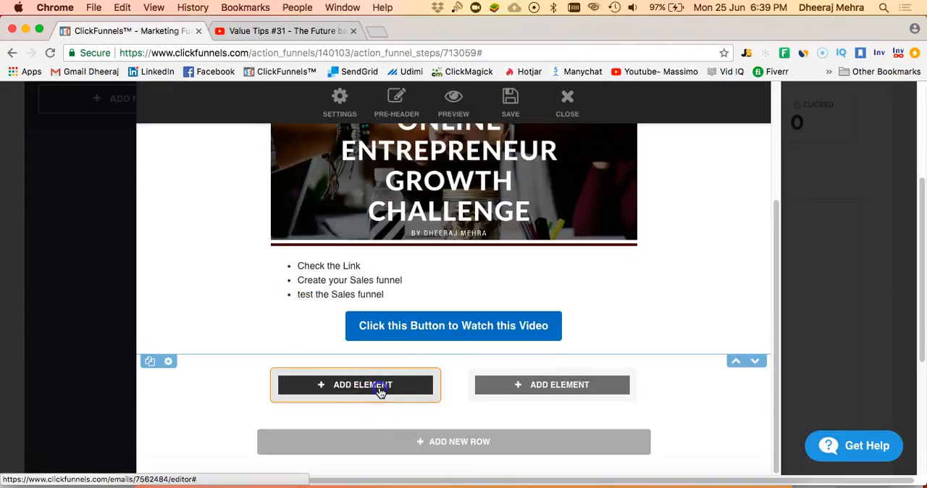
{"action": "left_click", "coordinate": [381, 386]}
{"action": "left_click", "coordinate": [437, 271]}
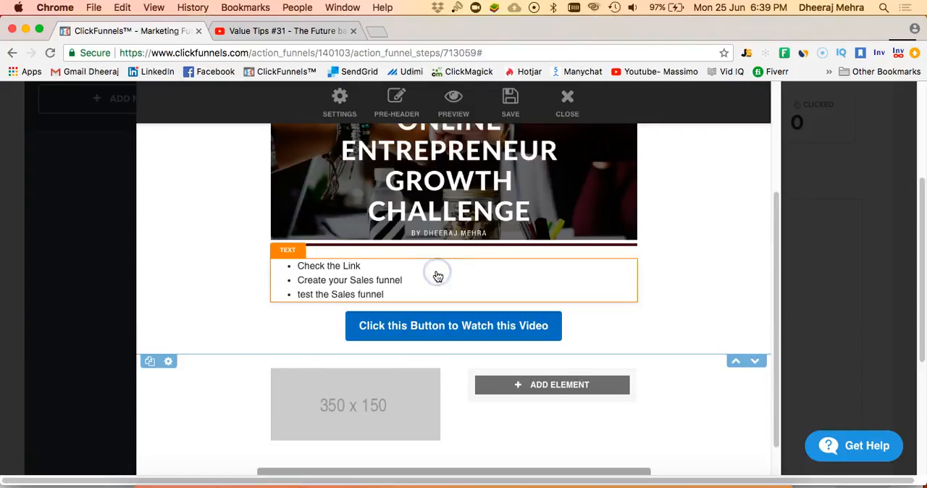
{"action": "left_click", "coordinate": [369, 410]}
{"action": "left_click", "coordinate": [554, 232]}
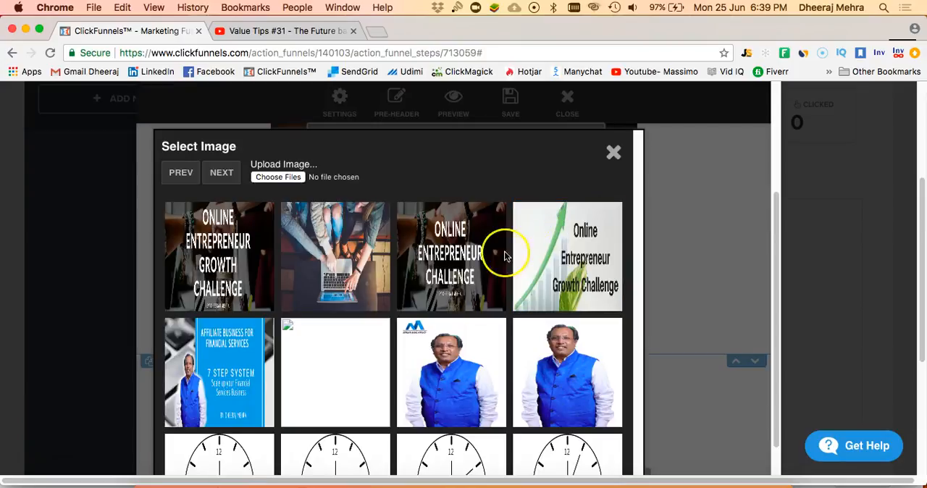
{"action": "scroll", "coordinate": [403, 345], "scroll_direction": "down", "scroll_amount": 1}
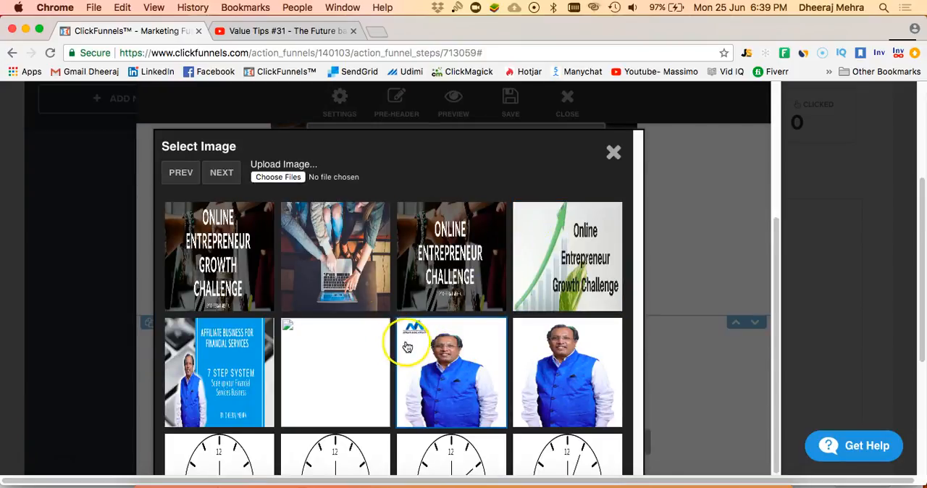
{"action": "left_click", "coordinate": [223, 173]}
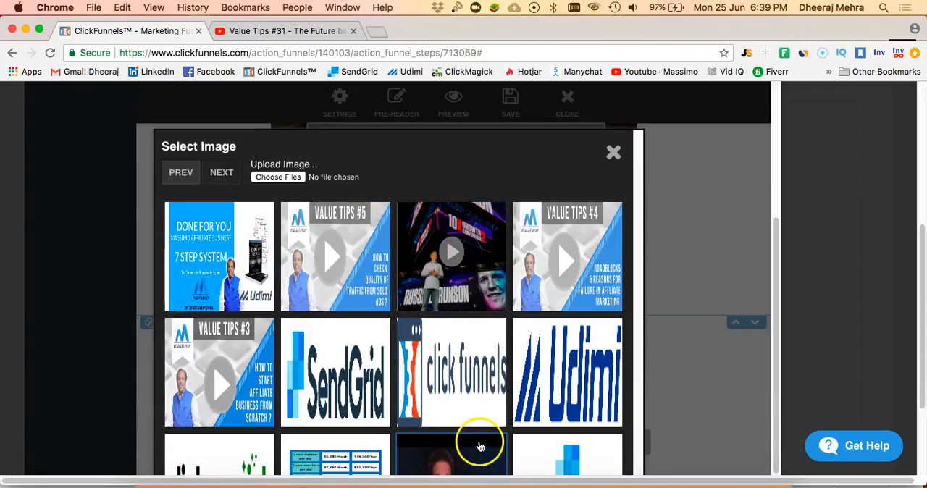
{"action": "left_click", "coordinate": [229, 174]}
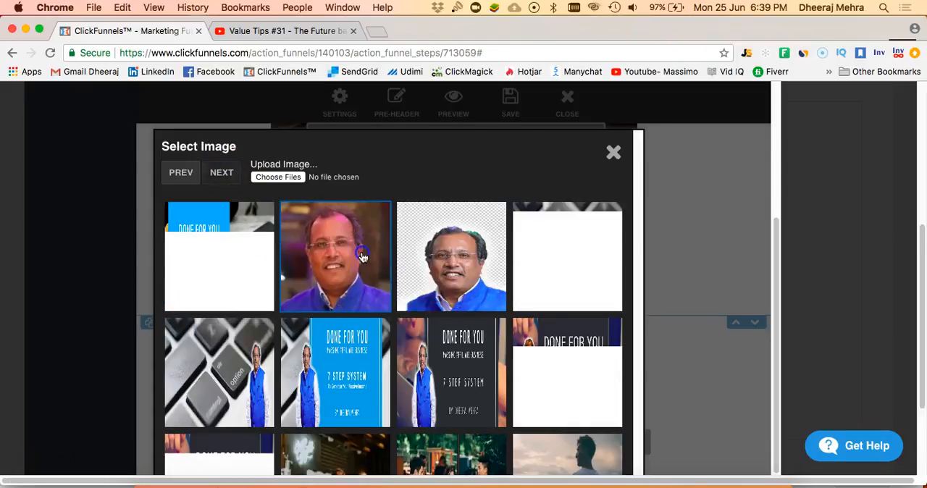
{"action": "left_click", "coordinate": [362, 257]}
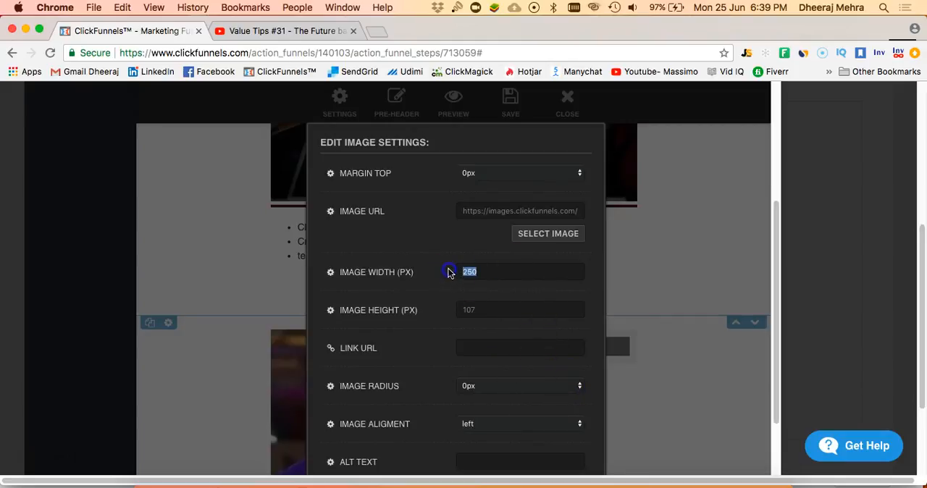
- Set the portrait image's width to 150 px and close its settings
{"action": "type", "text": "100"}
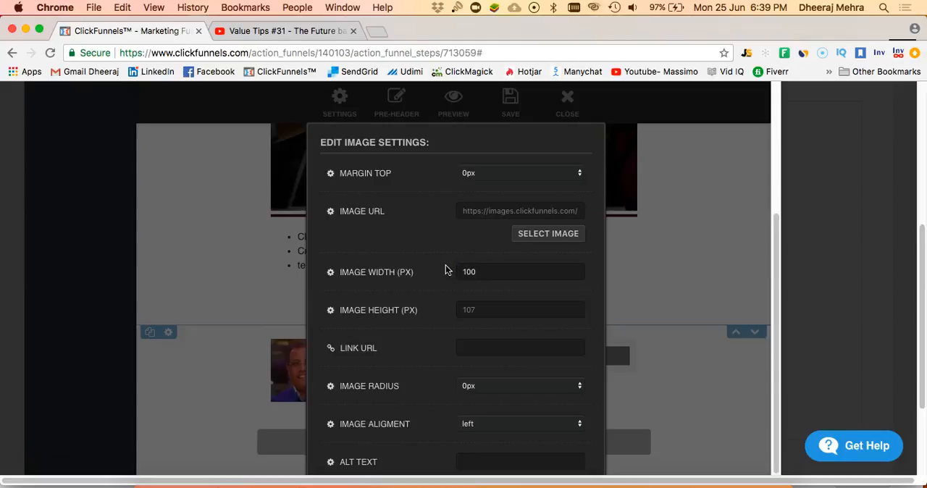
{"action": "key", "text": "BackSpace"}
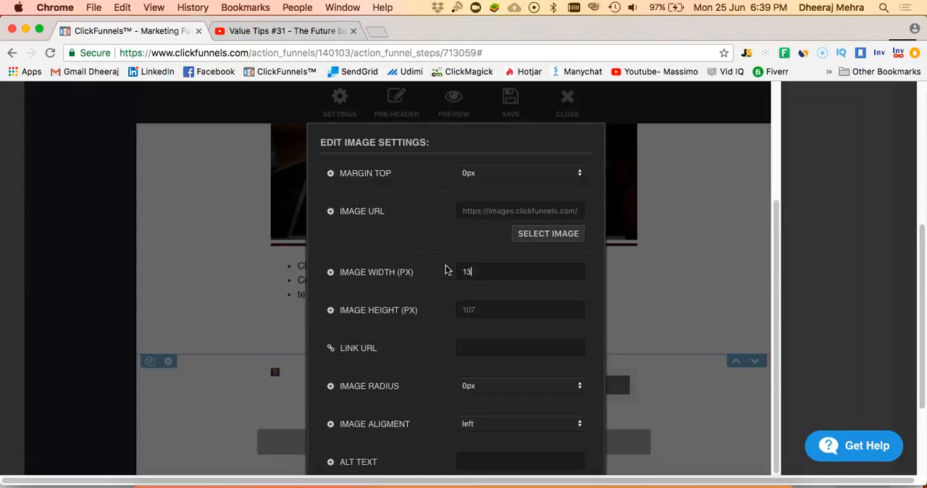
{"action": "type", "text": "50"}
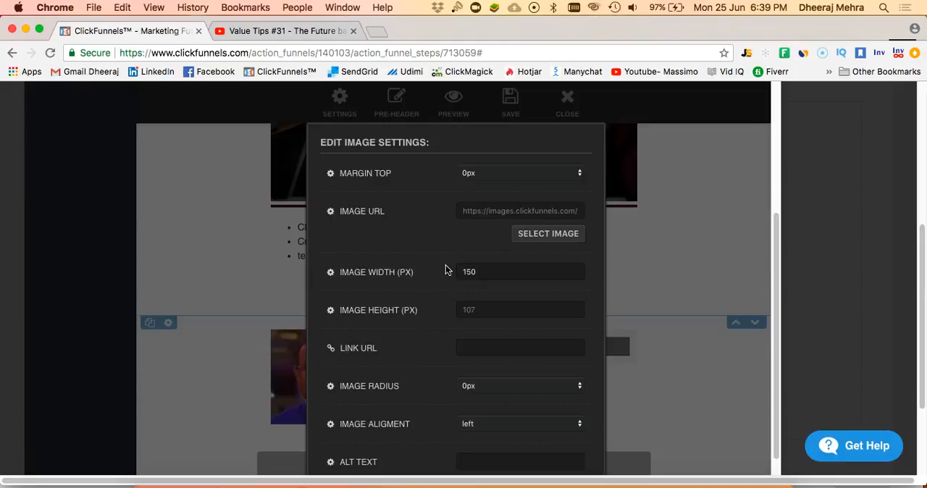
{"action": "left_click", "coordinate": [445, 337]}
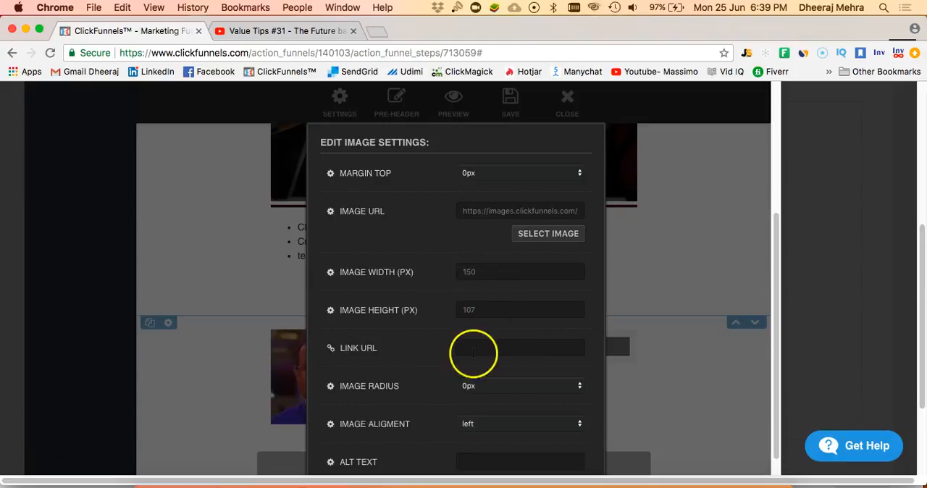
{"action": "left_click", "coordinate": [243, 350]}
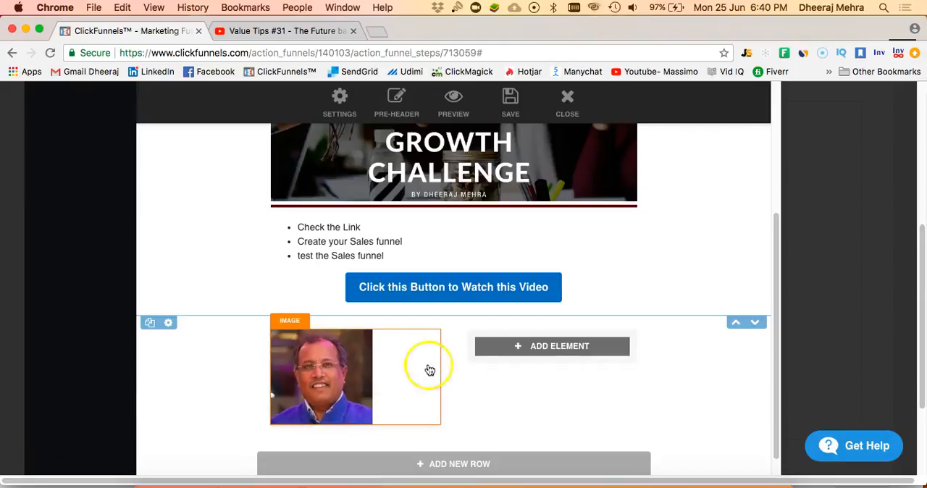
- Add a text element to the empty column beside the portrait image
{"action": "left_click", "coordinate": [533, 346]}
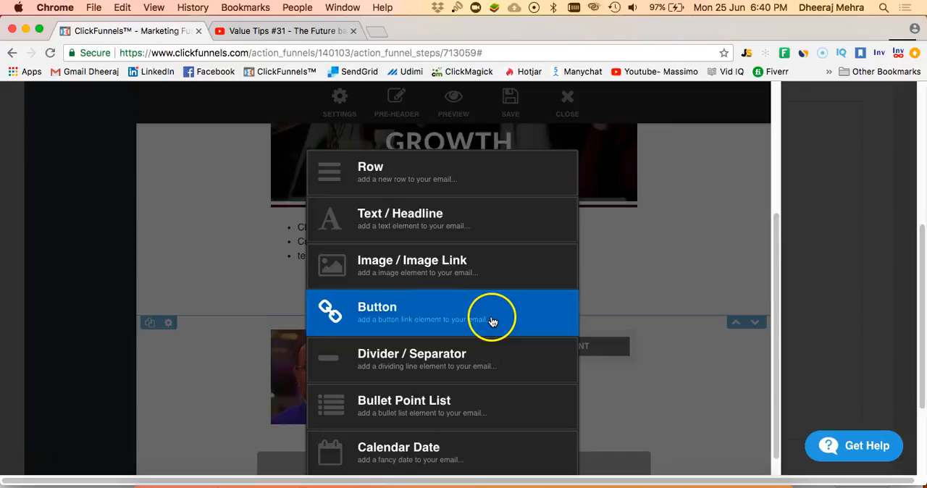
{"action": "scroll", "coordinate": [490, 314], "scroll_direction": "down", "scroll_amount": 1}
{"action": "left_click", "coordinate": [496, 227]}
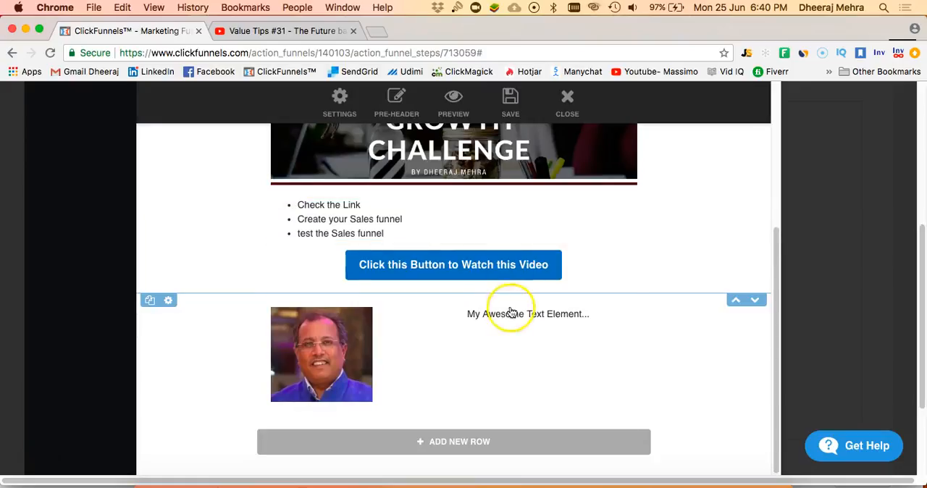
{"action": "left_click", "coordinate": [521, 316]}
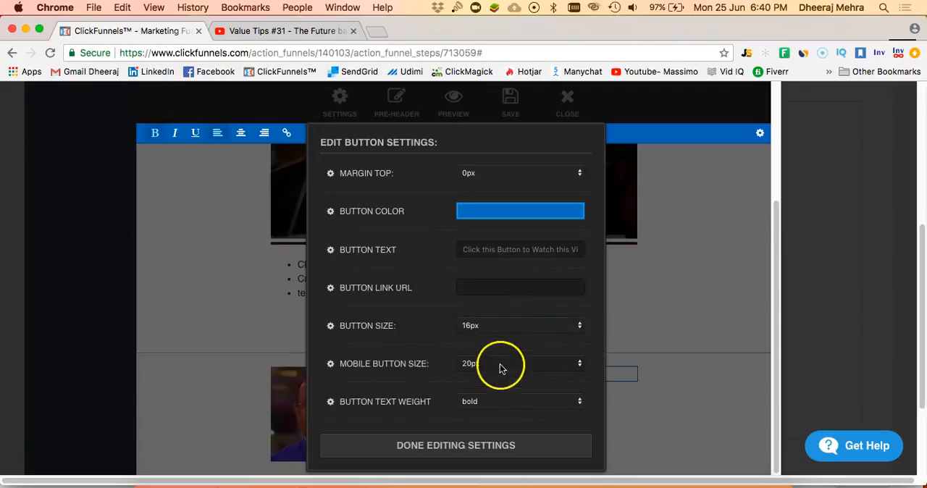
{"action": "left_click", "coordinate": [640, 273]}
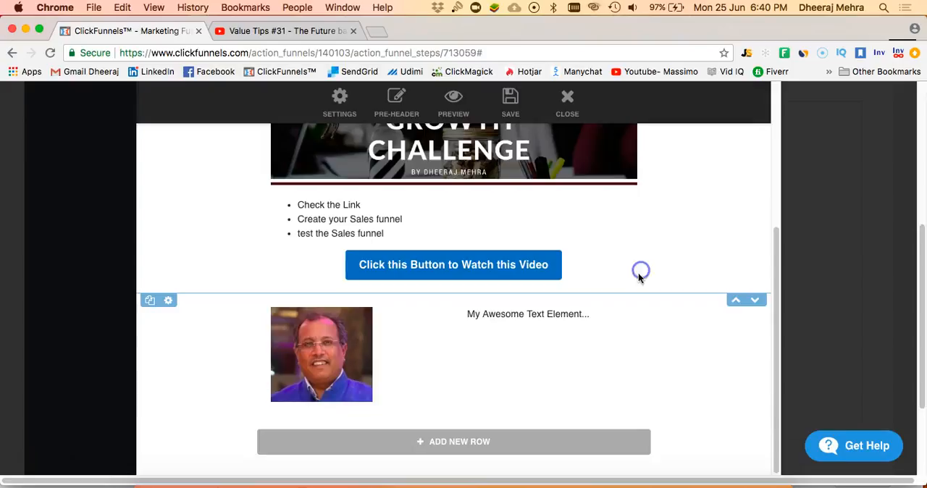
{"action": "left_click", "coordinate": [551, 322]}
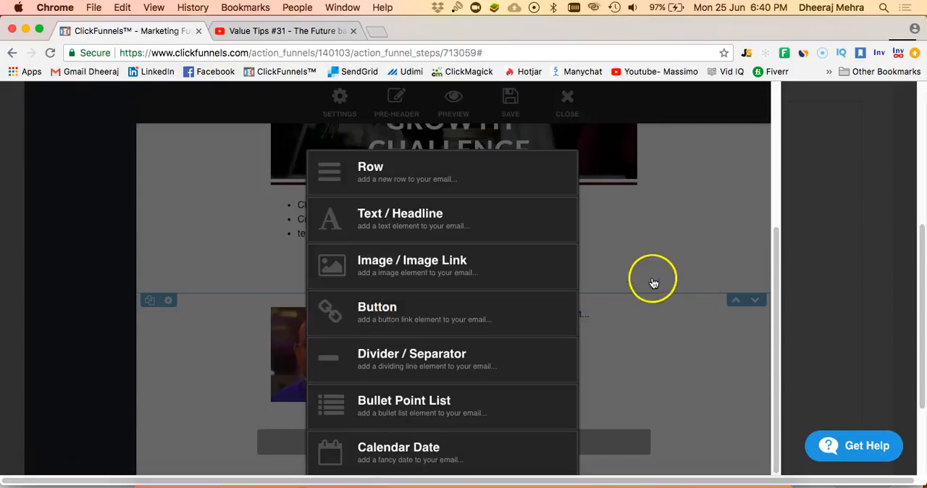
{"action": "left_click", "coordinate": [653, 283]}
- Replace the placeholder text beside the portrait with the sender's full name, "Founder and CEO", "Massimo Products" and the sender's e-mail address on separate lines
{"action": "left_click", "coordinate": [522, 318]}
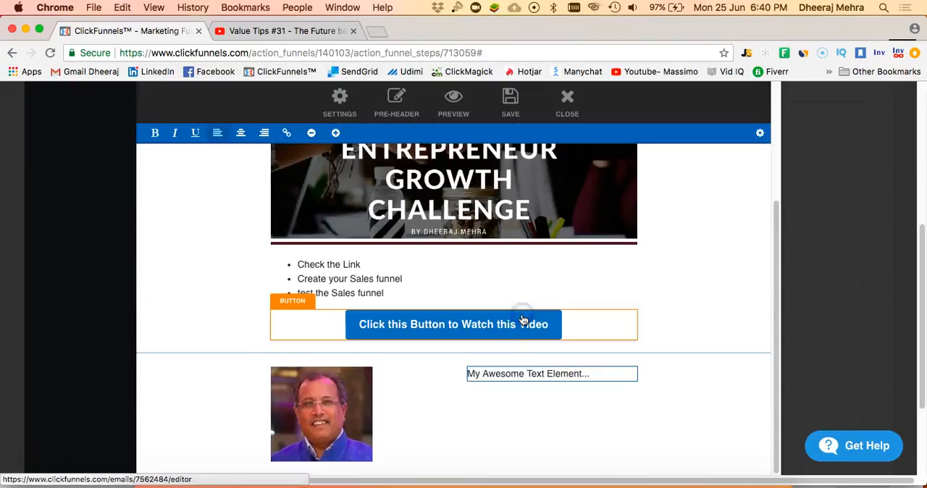
{"action": "left_click", "coordinate": [501, 374]}
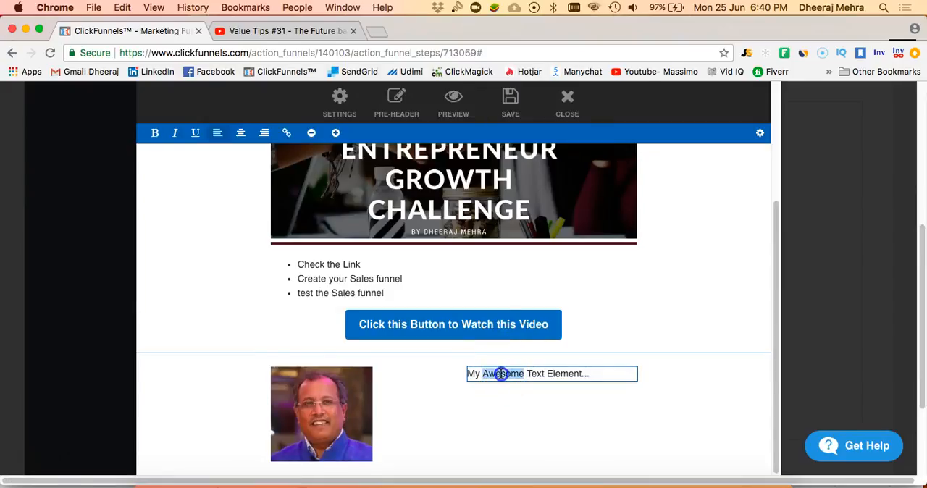
{"action": "triple_click", "coordinate": [501, 373]}
{"action": "type", "text": "Dheeraj"}
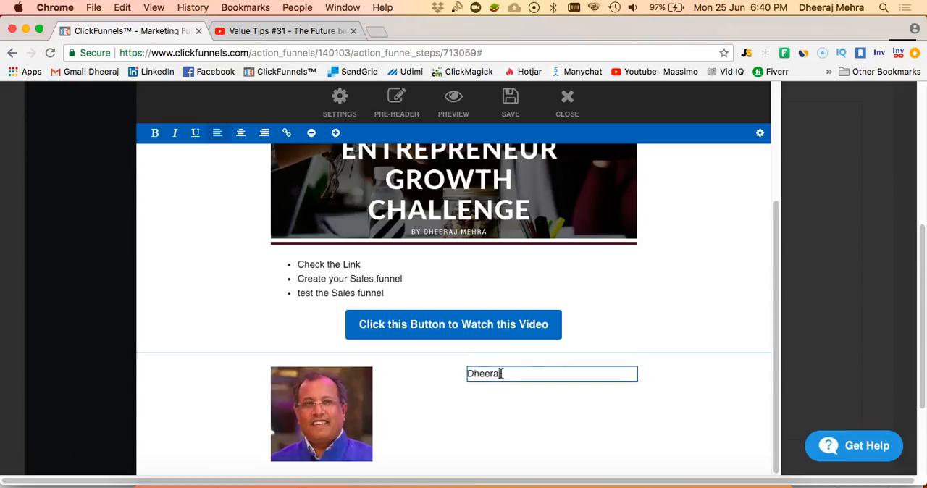
{"action": "type", "text": " Mehra"}
{"action": "key", "text": "Return"}
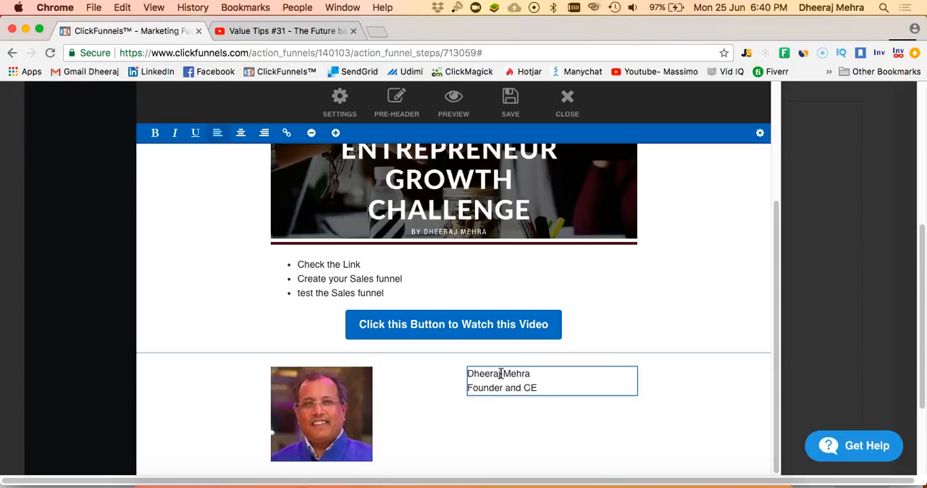
{"action": "key", "text": "Return"}
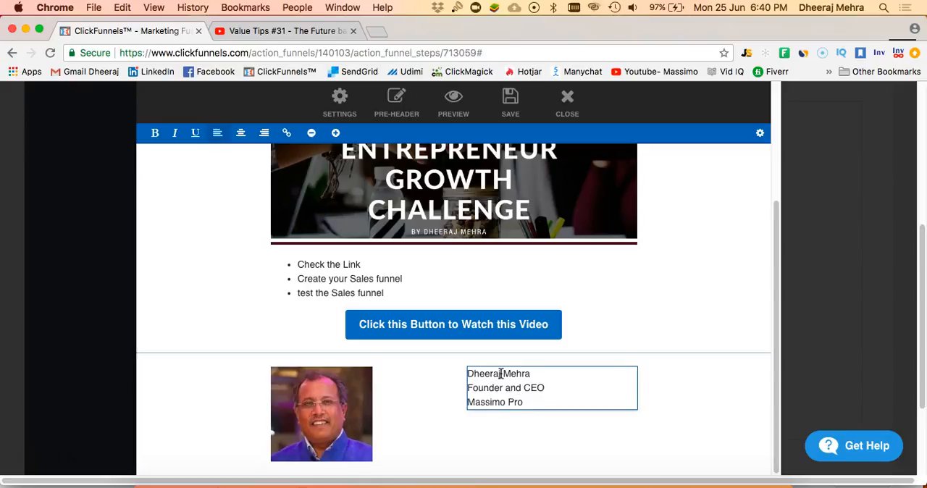
{"action": "key", "text": "Return"}
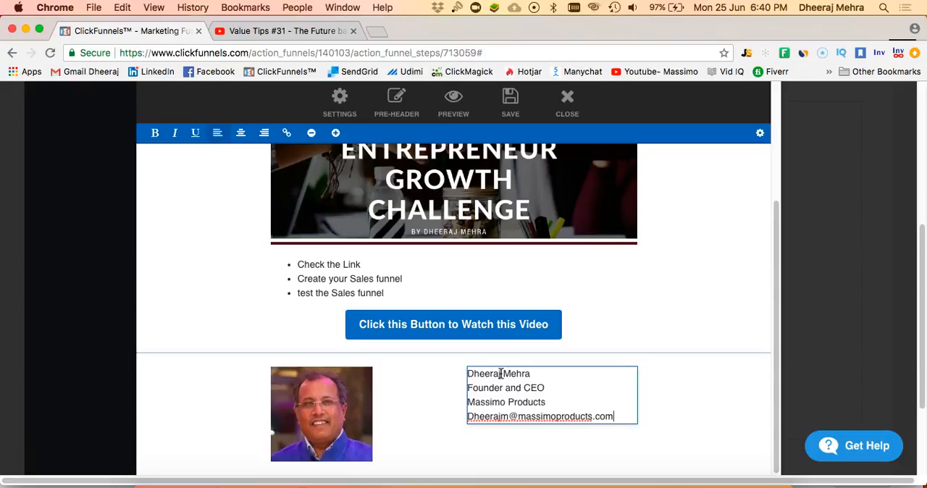
{"action": "key", "text": "Return"}
{"action": "left_click", "coordinate": [569, 390]}
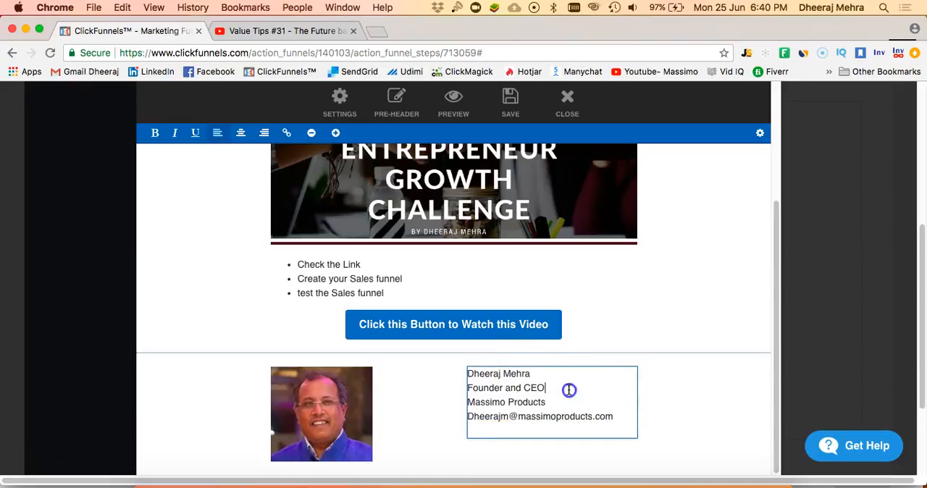
{"action": "left_click", "coordinate": [649, 384]}
- Set the signature text's colour to #200eb8 and its body font to Arial Black, keeping the 14px text size
{"action": "scroll", "coordinate": [558, 393], "scroll_direction": "down", "scroll_amount": 2}
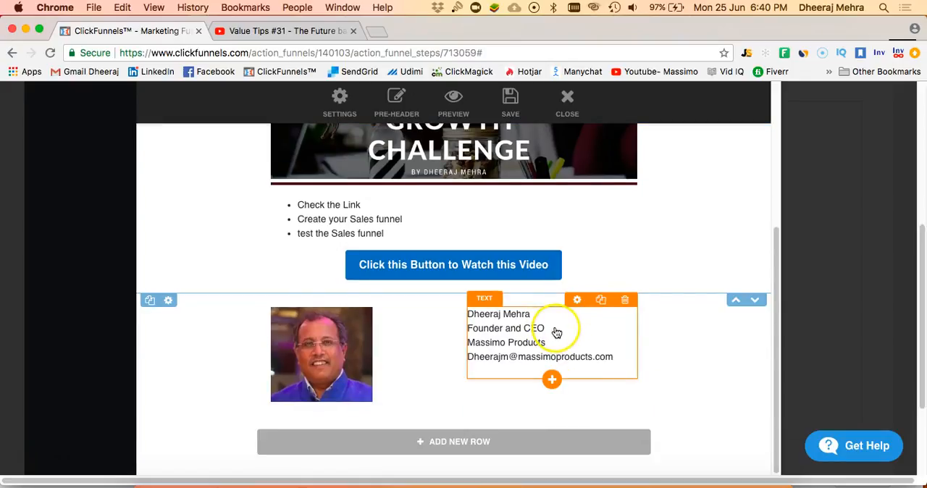
{"action": "left_click", "coordinate": [577, 299]}
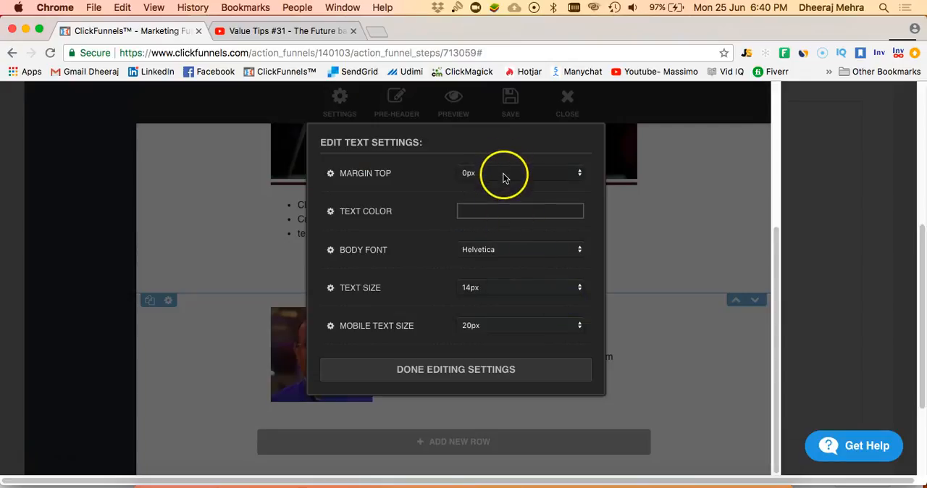
{"action": "left_click", "coordinate": [510, 216]}
{"action": "left_click", "coordinate": [573, 297]}
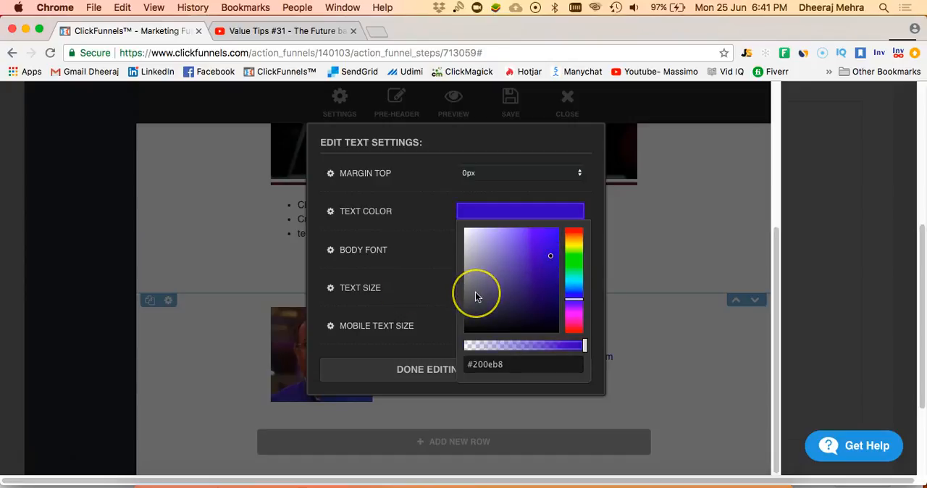
{"action": "left_click", "coordinate": [385, 253]}
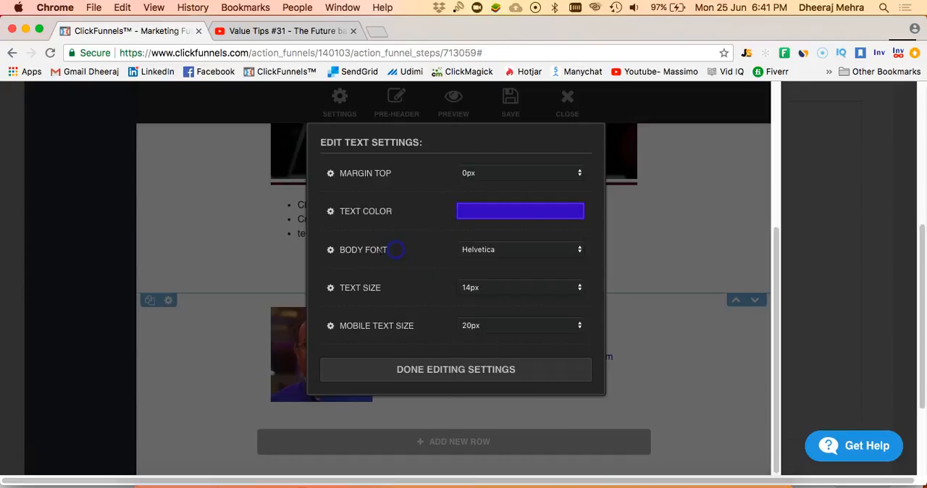
{"action": "left_click", "coordinate": [507, 249]}
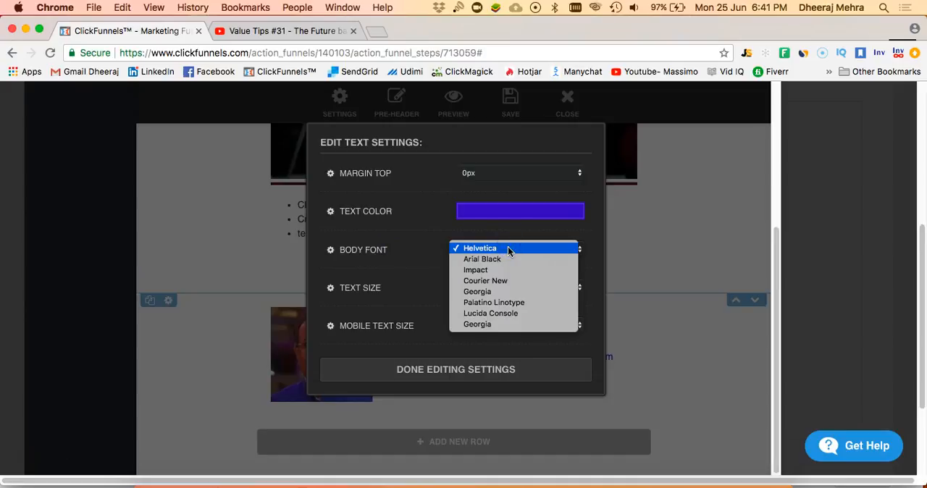
{"action": "left_click", "coordinate": [482, 259]}
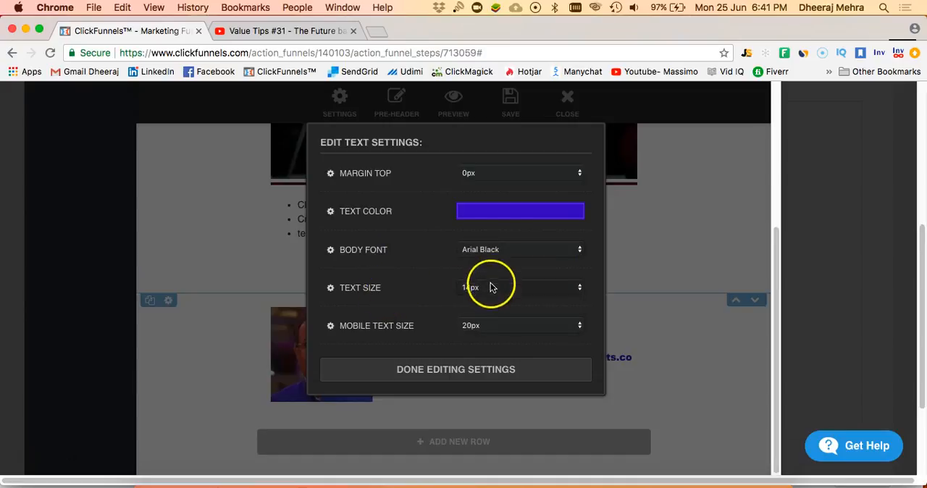
{"action": "left_click", "coordinate": [490, 287]}
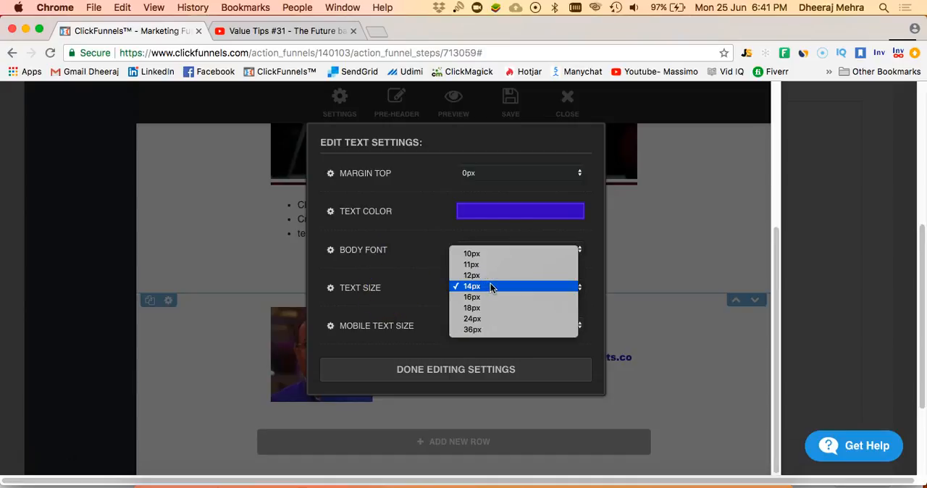
{"action": "left_click", "coordinate": [684, 324]}
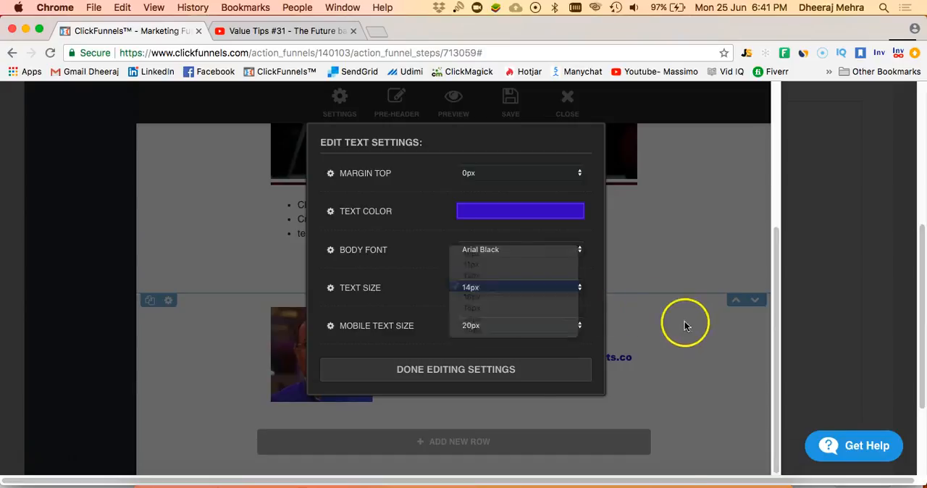
{"action": "left_click", "coordinate": [687, 326]}
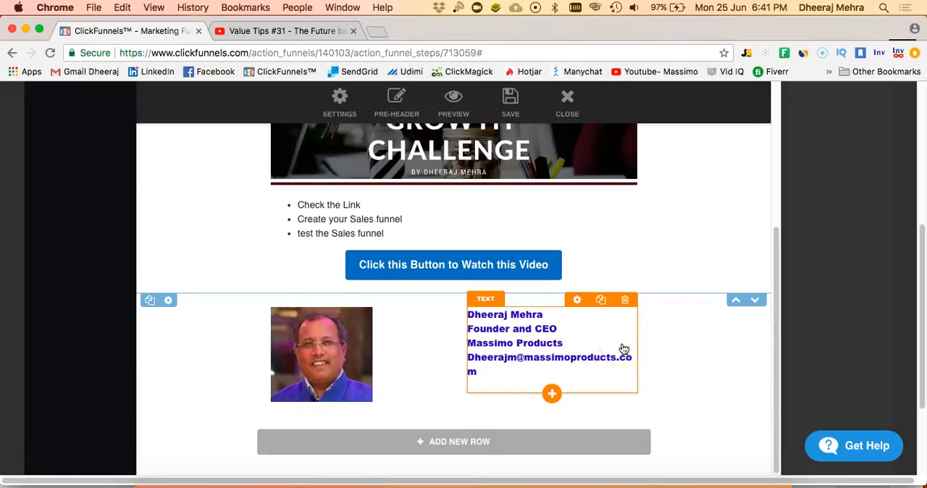
- Save the Day 1 email and preview it in the browser, returning to the editor
{"action": "scroll", "coordinate": [362, 246], "scroll_direction": "up", "scroll_amount": 5}
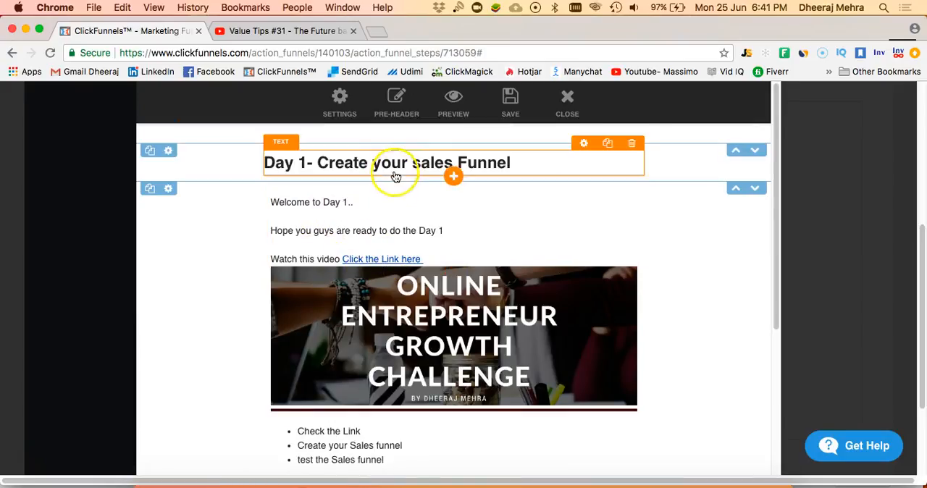
{"action": "left_click", "coordinate": [512, 109]}
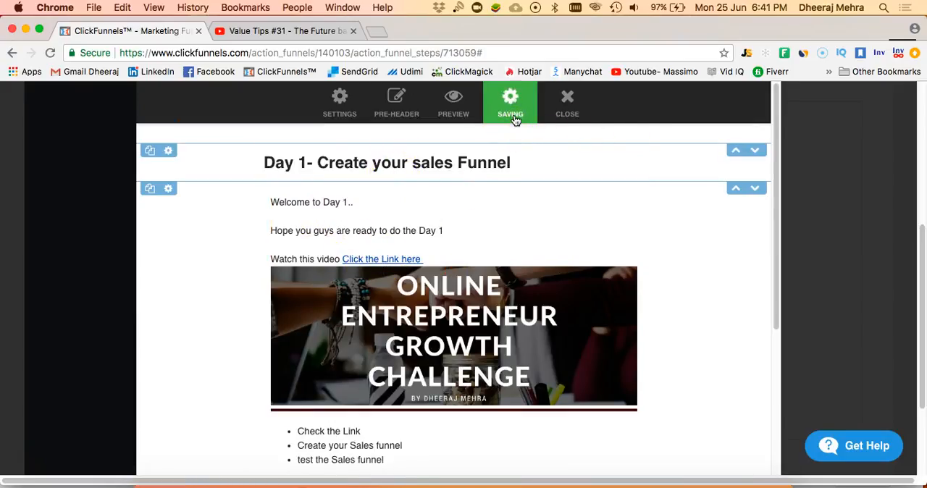
{"action": "left_click", "coordinate": [459, 113]}
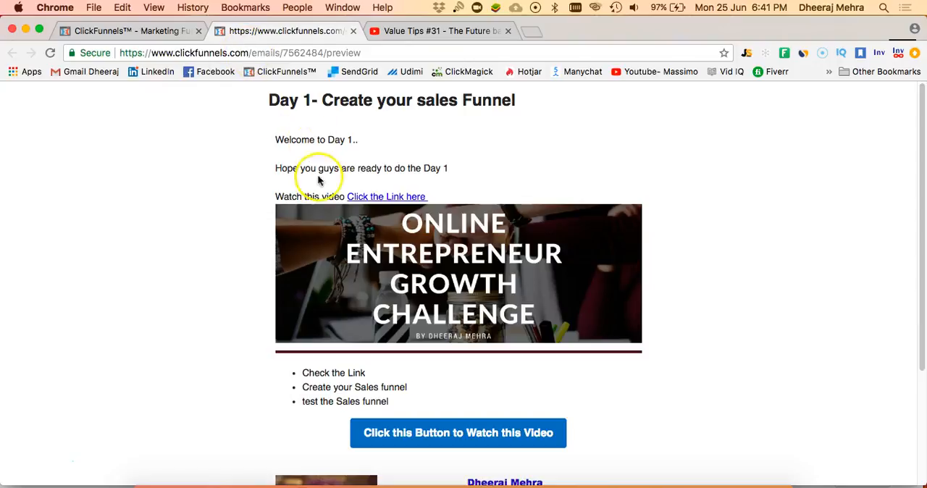
{"action": "left_click", "coordinate": [166, 29]}
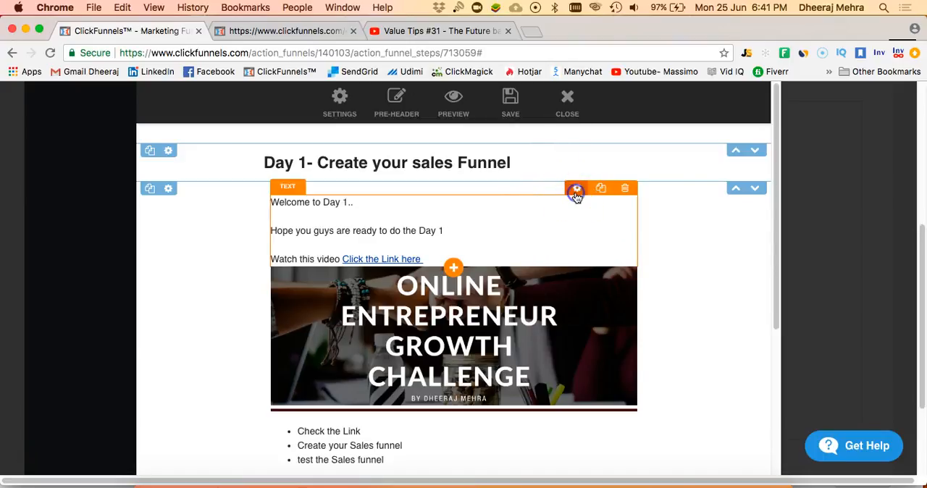
- Set the text size of the "Welcome to Day 1" paragraph to 18px
{"action": "left_click", "coordinate": [576, 190]}
{"action": "left_click", "coordinate": [524, 289]}
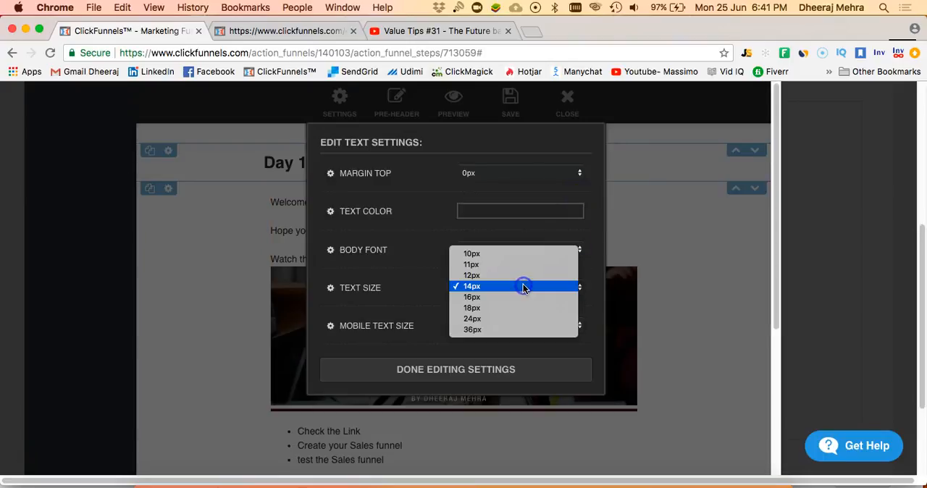
{"action": "left_click", "coordinate": [518, 308]}
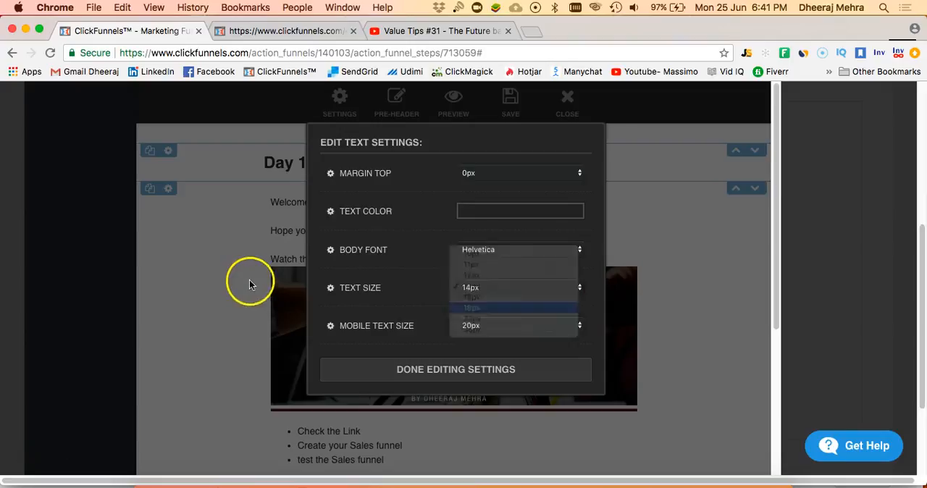
{"action": "left_click", "coordinate": [267, 257]}
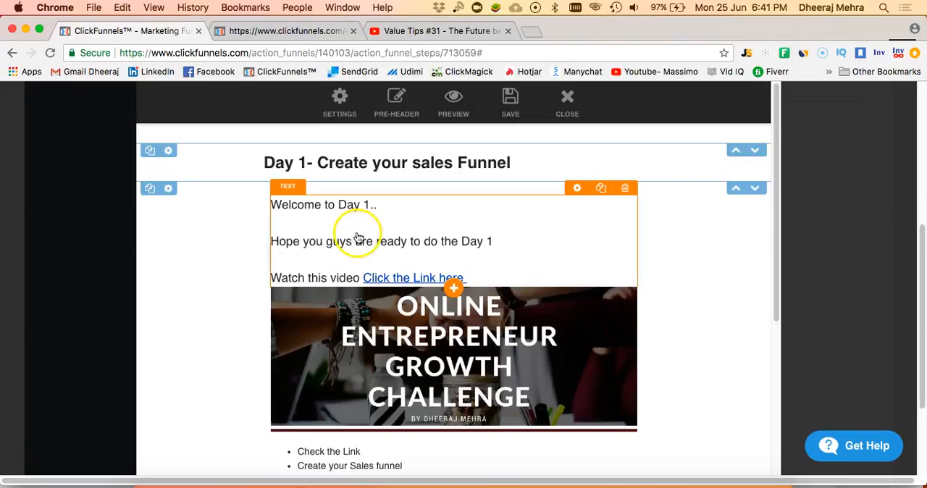
- Set the bullet list's text size to 18px
{"action": "scroll", "coordinate": [355, 234], "scroll_direction": "down", "scroll_amount": 3}
{"action": "mouse_move", "coordinate": [569, 358]}
{"action": "left_click", "coordinate": [577, 340]}
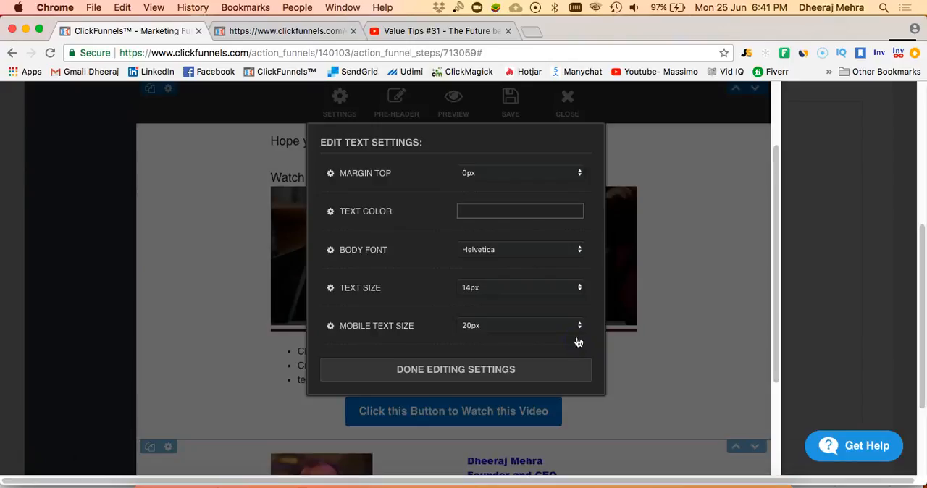
{"action": "left_click", "coordinate": [524, 288]}
{"action": "left_click", "coordinate": [517, 309]}
{"action": "left_click", "coordinate": [185, 354]}
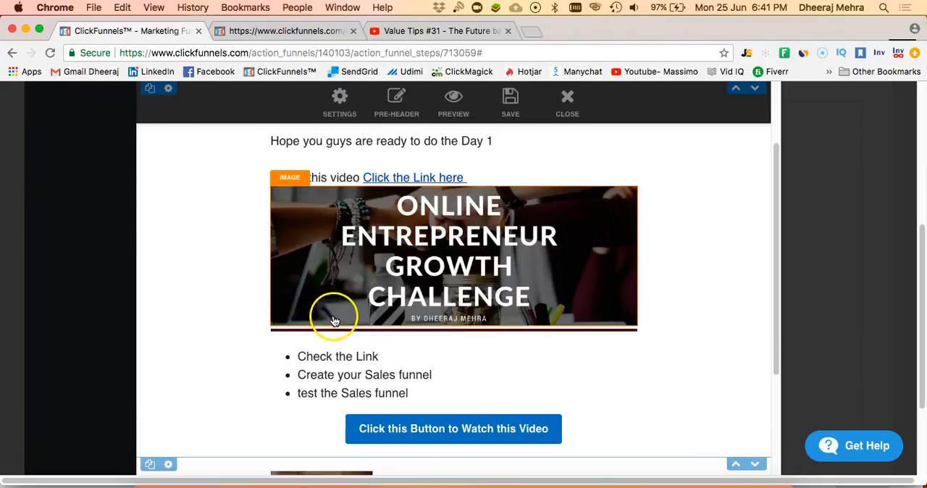
- Look over the resized email content, save the email and close the editor
{"action": "scroll", "coordinate": [333, 316], "scroll_direction": "down", "scroll_amount": 3}
{"action": "scroll", "coordinate": [334, 313], "scroll_direction": "down", "scroll_amount": 2}
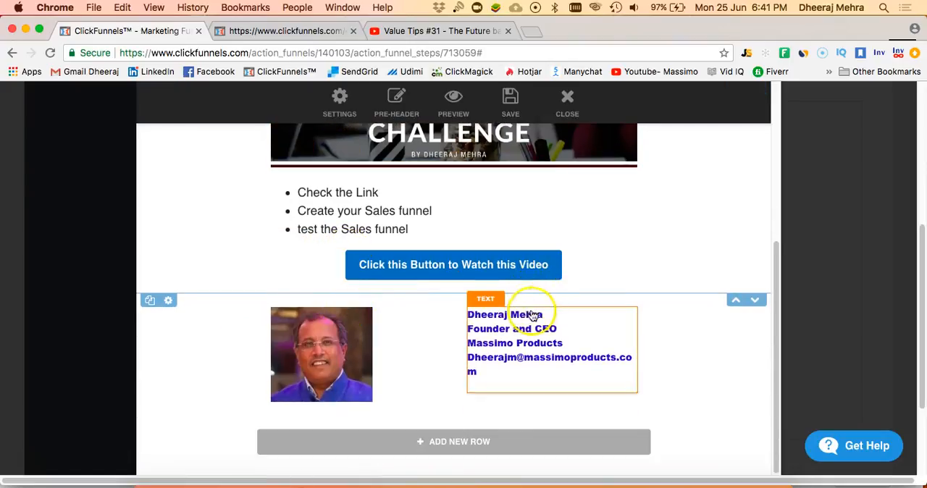
{"action": "scroll", "coordinate": [396, 211], "scroll_direction": "up", "scroll_amount": 8}
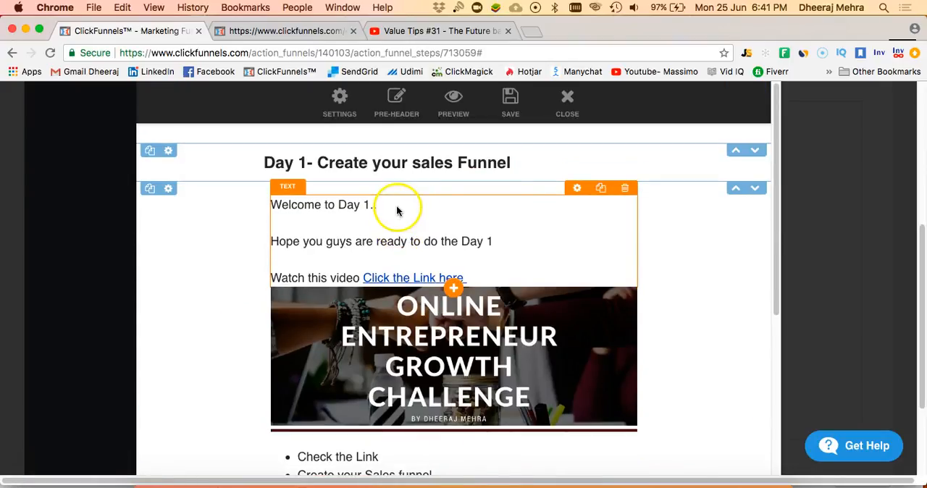
{"action": "left_click", "coordinate": [523, 105]}
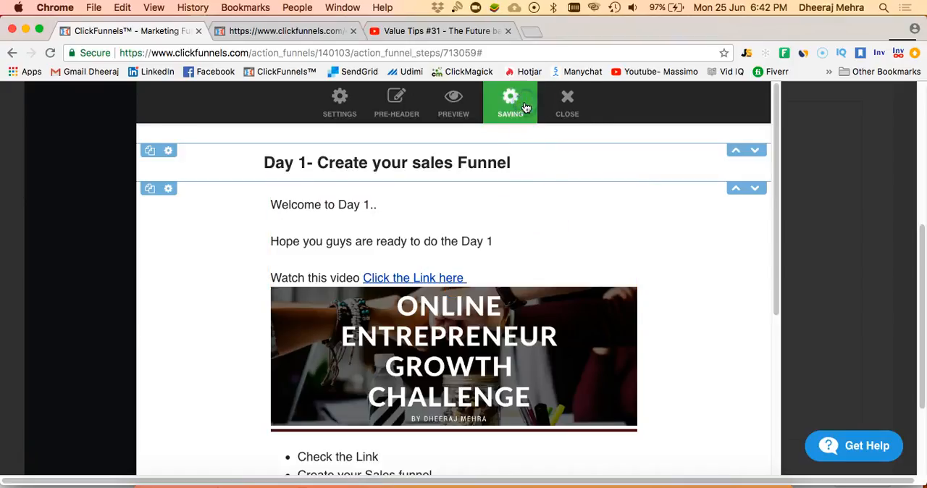
{"action": "left_click", "coordinate": [569, 98]}
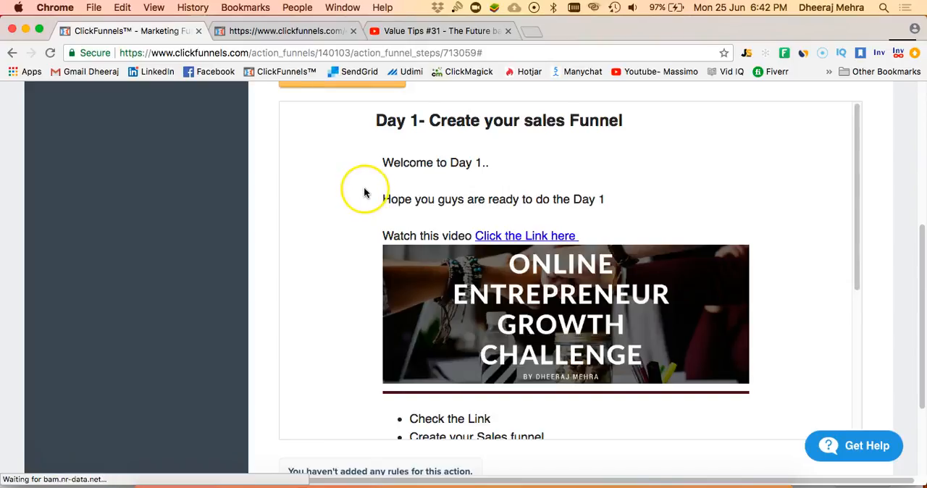
- Set the Day 1 email's From Name to the sender's full name and its subject to "Day 1 - Create your Sales Funnel", and update the email
{"action": "scroll", "coordinate": [365, 192], "scroll_direction": "up", "scroll_amount": 7}
{"action": "scroll", "coordinate": [363, 186], "scroll_direction": "up", "scroll_amount": 2}
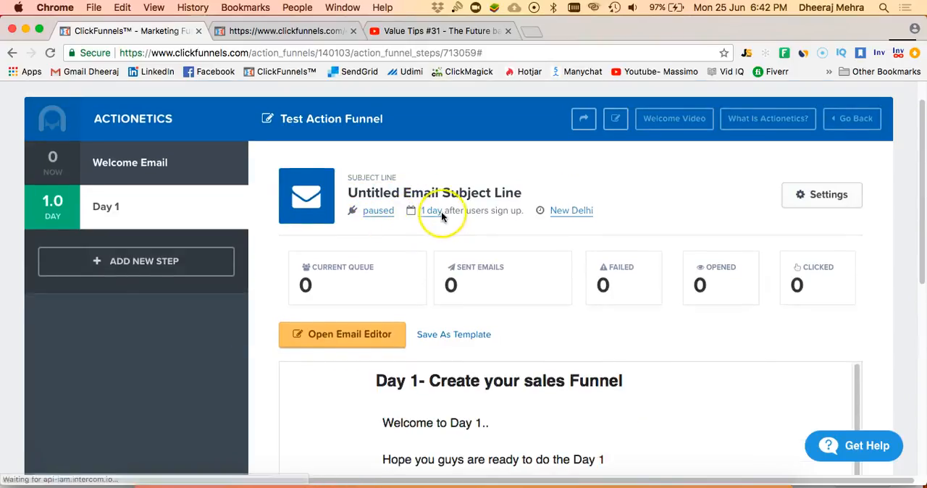
{"action": "left_click", "coordinate": [814, 194]}
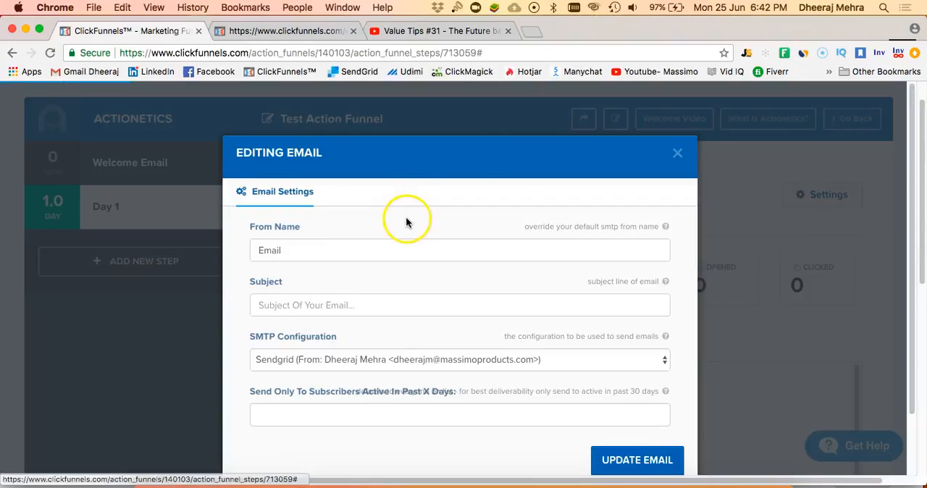
{"action": "left_click_drag", "start_coordinate": [354, 257], "coordinate": [227, 250]}
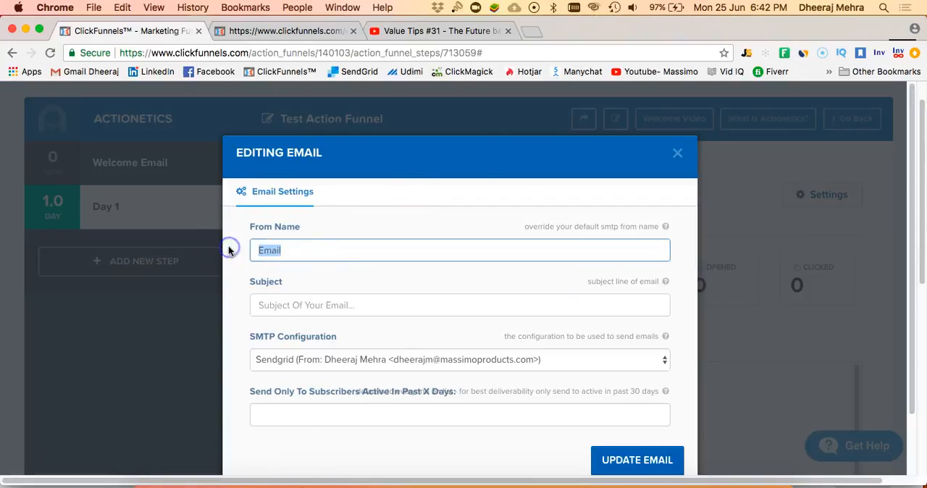
{"action": "type", "text": "Dheeraj Mehra"}
{"action": "left_click", "coordinate": [264, 270]}
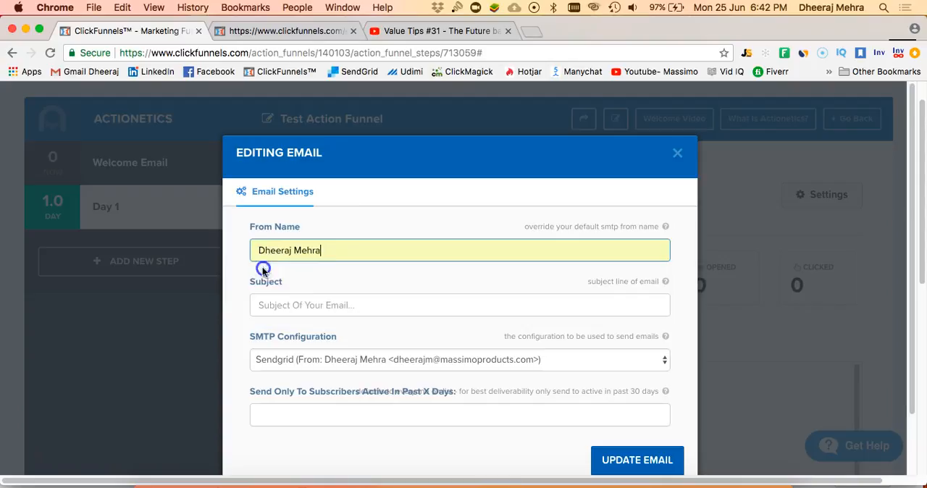
{"action": "left_click", "coordinate": [307, 308]}
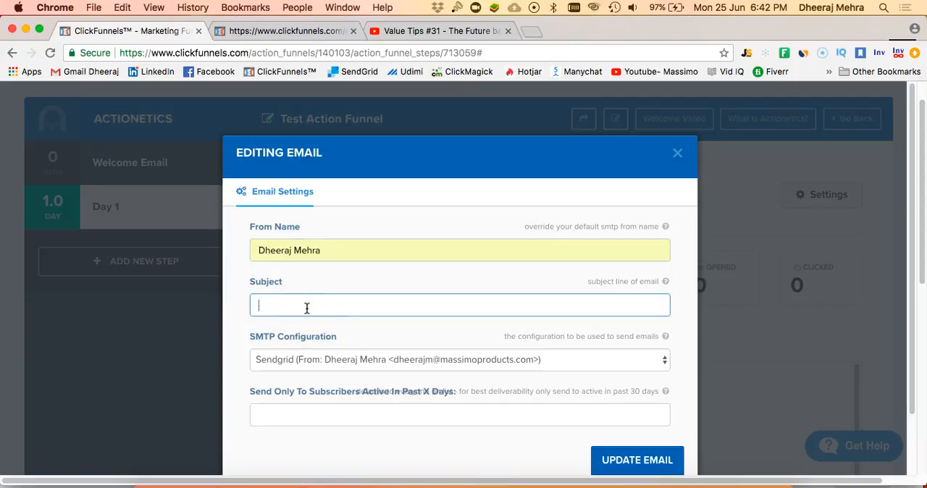
{"action": "type", "text": "Day 1 - Create your Sales Funnel"}
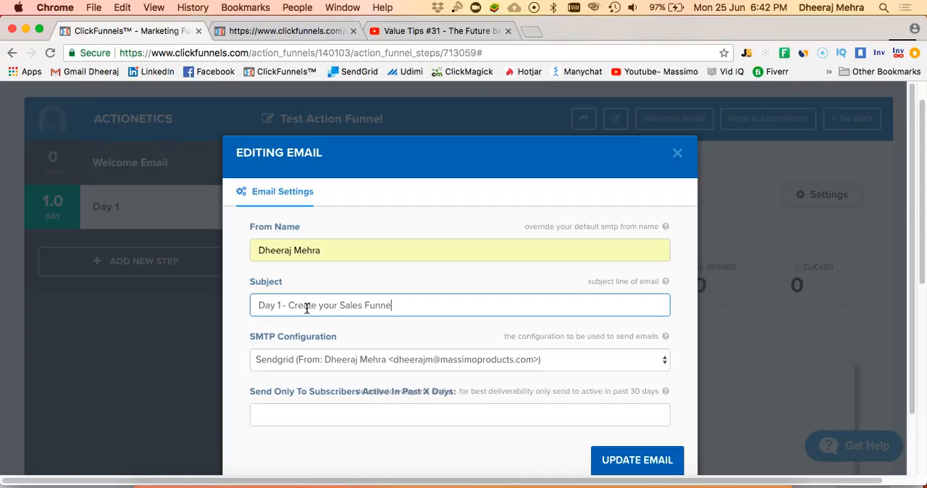
{"action": "left_click", "coordinate": [415, 394]}
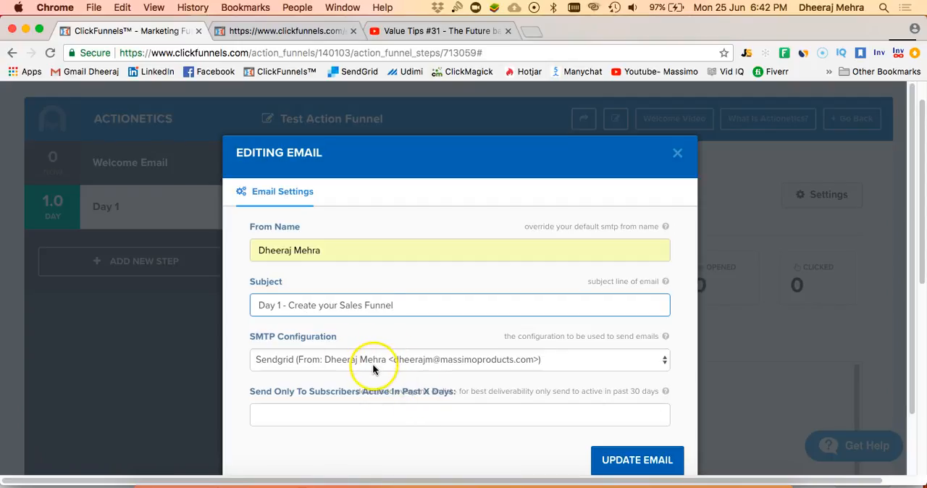
{"action": "left_click", "coordinate": [600, 459]}
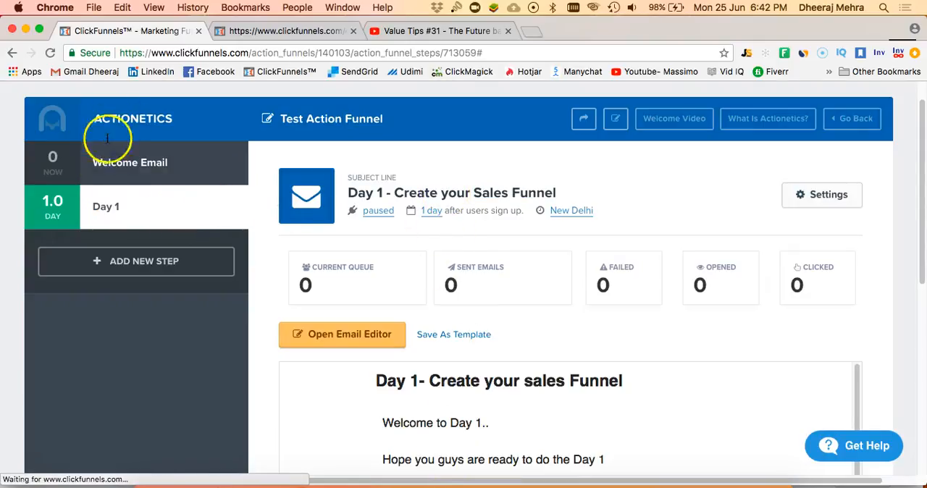
- Add a Do Action funnel step named "Add to the List" that triggers after 2 days, dismissing the Java dialog
{"action": "left_click", "coordinate": [122, 269]}
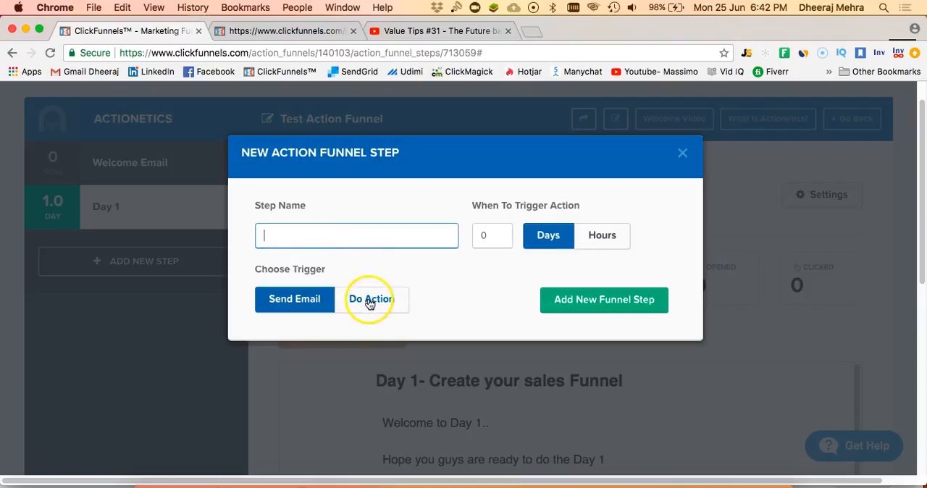
{"action": "left_click", "coordinate": [372, 300]}
{"action": "left_click", "coordinate": [328, 245]}
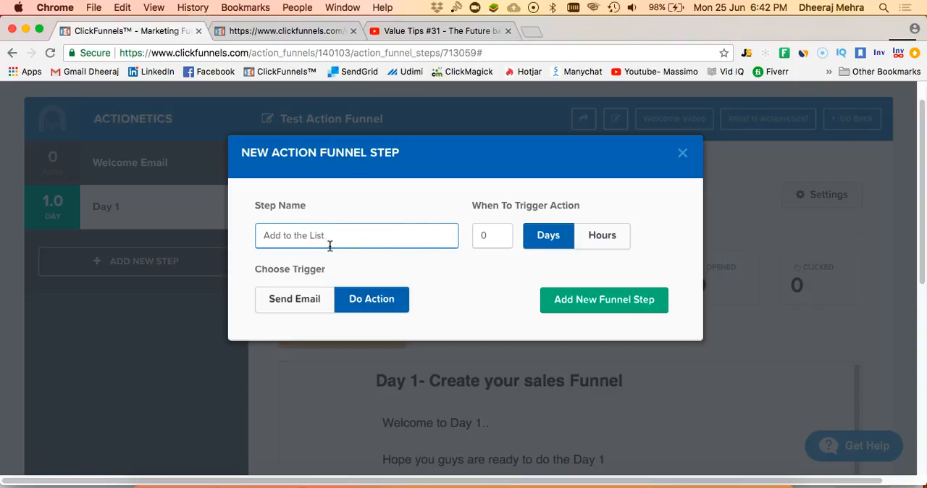
{"action": "left_click_drag", "start_coordinate": [493, 240], "coordinate": [464, 242]}
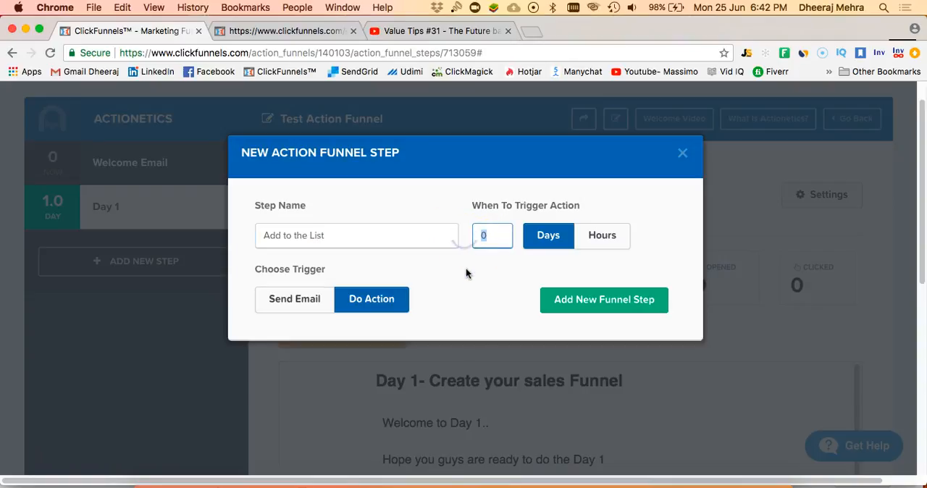
{"action": "type", "text": "2"}
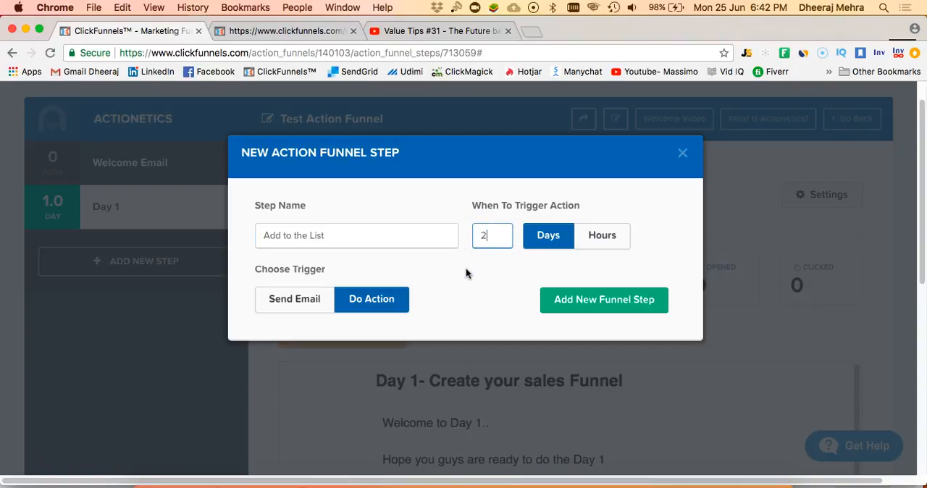
{"action": "left_click", "coordinate": [580, 301]}
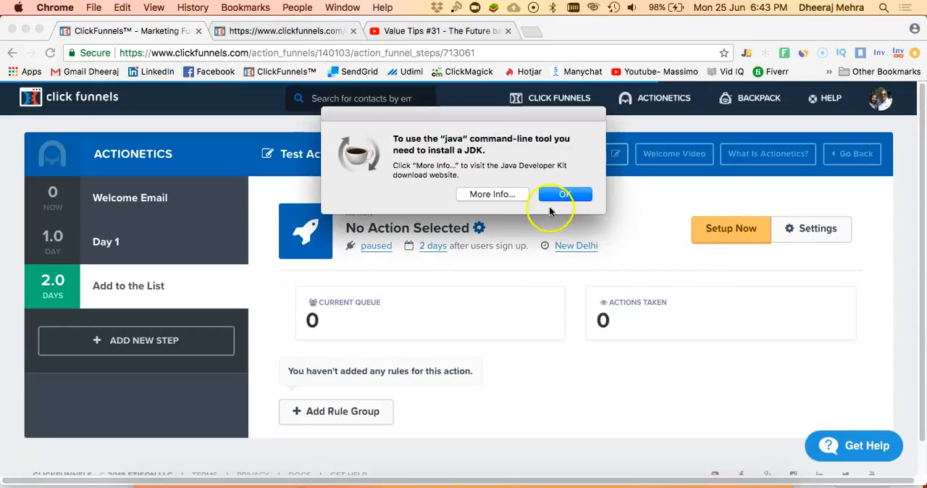
{"action": "left_click", "coordinate": [556, 199]}
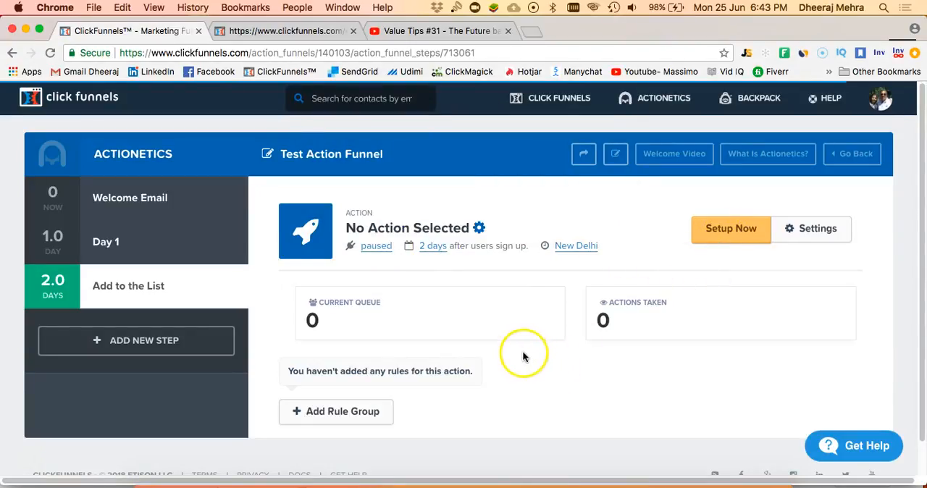
- Configure the "Add to the List" step's action as Add To List with Online Entrepreneur Growth Challenge and update it
{"action": "scroll", "coordinate": [521, 357], "scroll_direction": "down", "scroll_amount": 1}
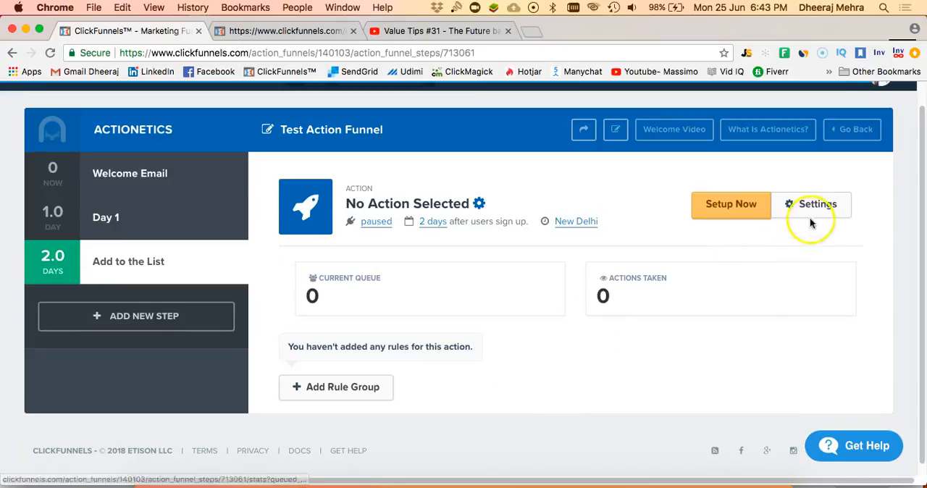
{"action": "left_click", "coordinate": [807, 211]}
{"action": "left_click", "coordinate": [483, 253]}
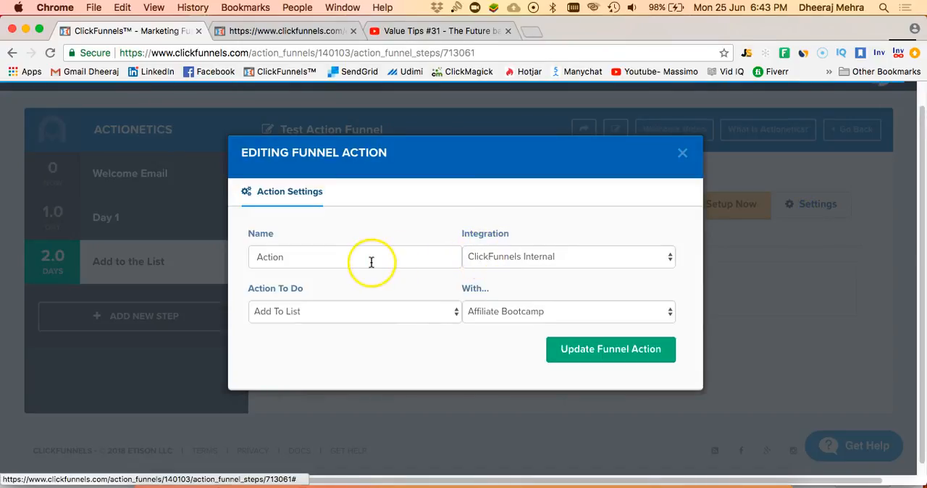
{"action": "left_click", "coordinate": [370, 263]}
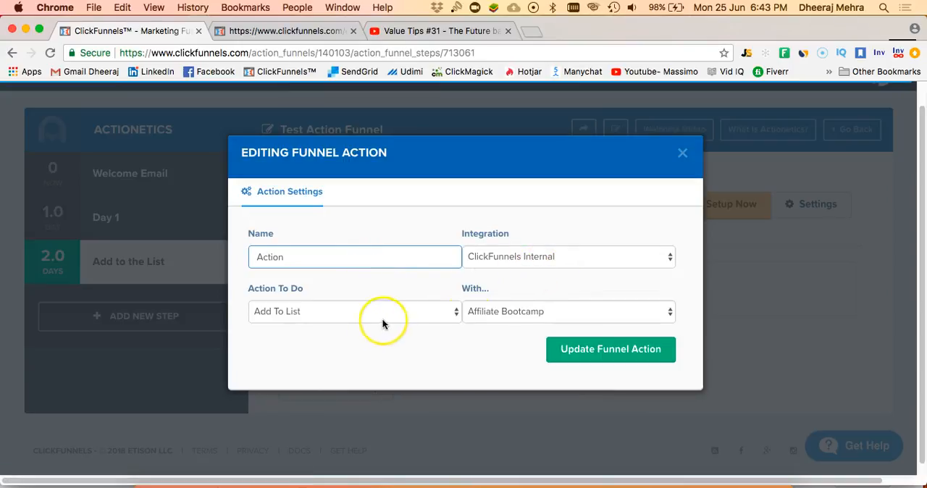
{"action": "left_click", "coordinate": [516, 312]}
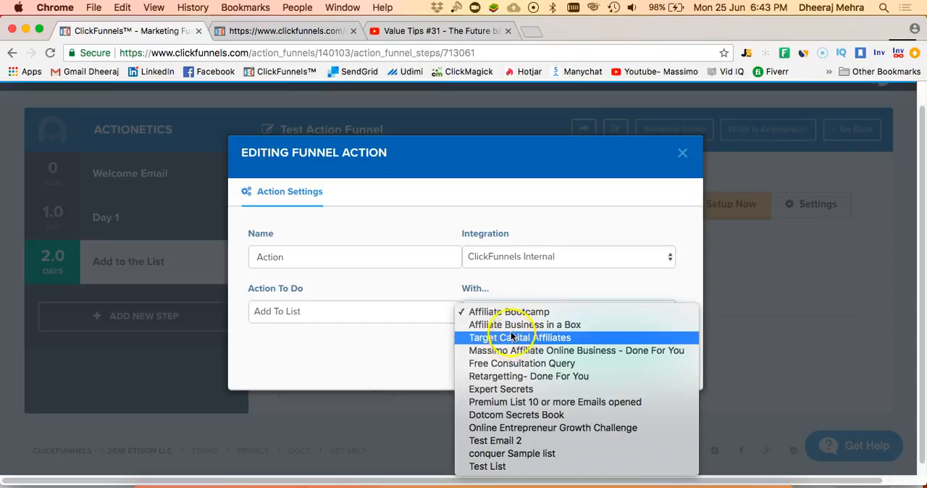
{"action": "left_click", "coordinate": [556, 428]}
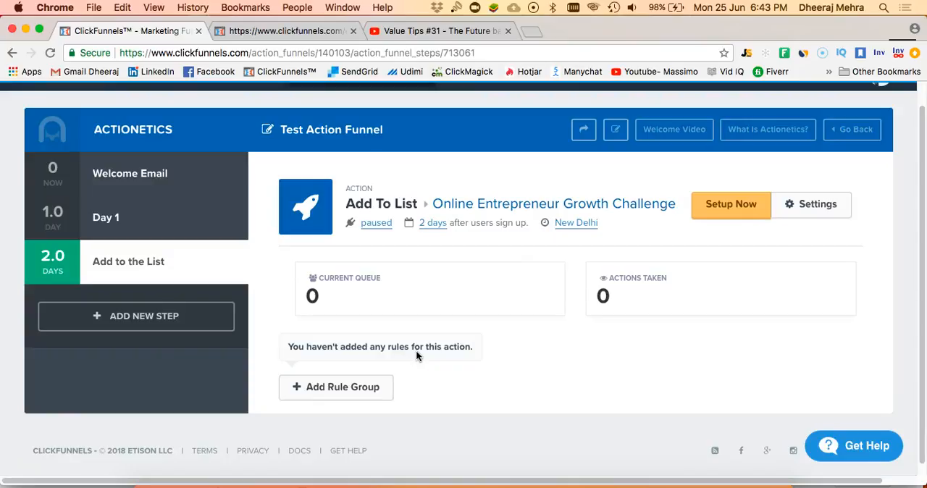
{"action": "left_click", "coordinate": [126, 270]}
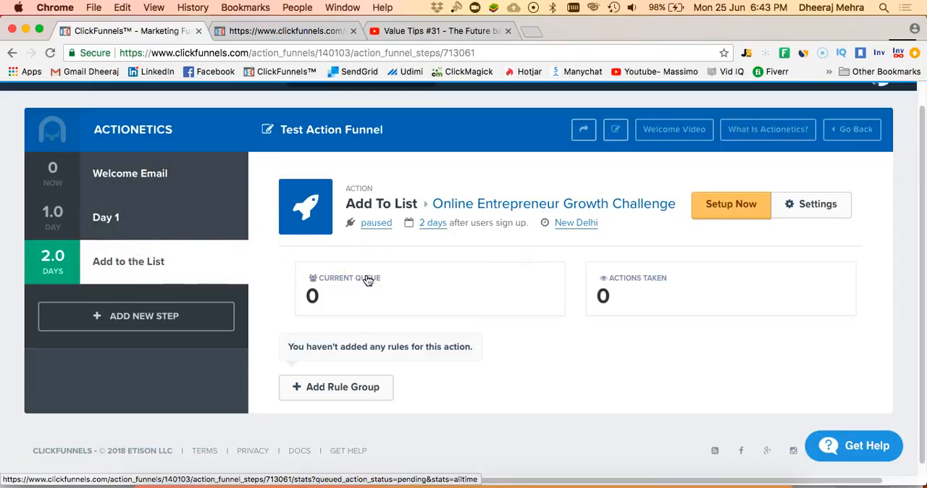
- Look over the Day 1 step and the Welcome Email step in the funnel
{"action": "left_click", "coordinate": [121, 221]}
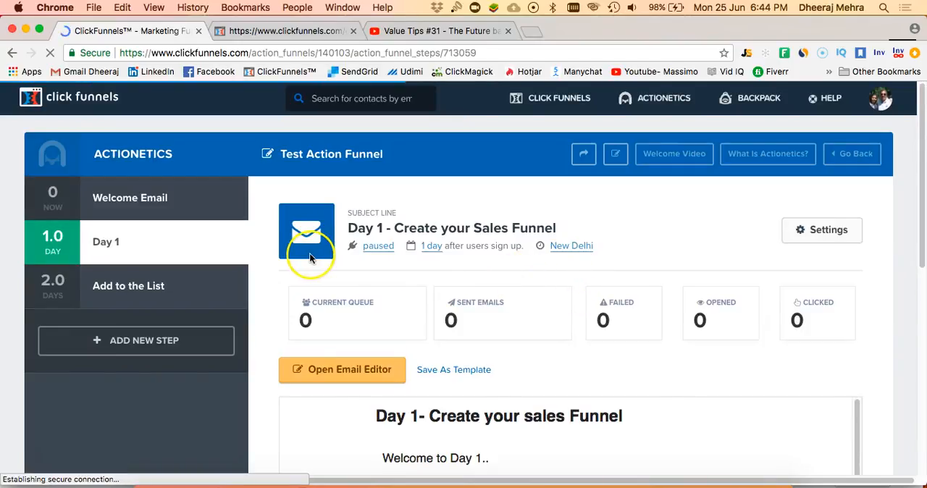
{"action": "left_click", "coordinate": [157, 202]}
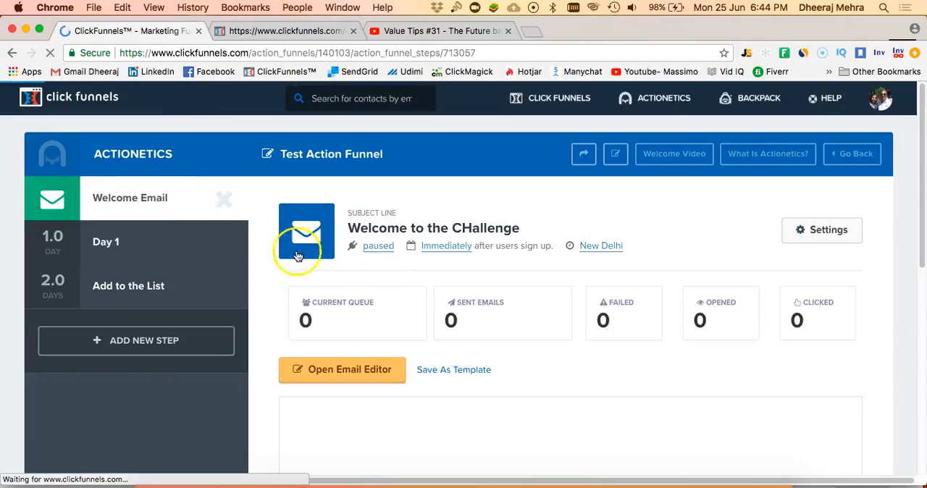
{"action": "scroll", "coordinate": [399, 291], "scroll_direction": "down", "scroll_amount": 3}
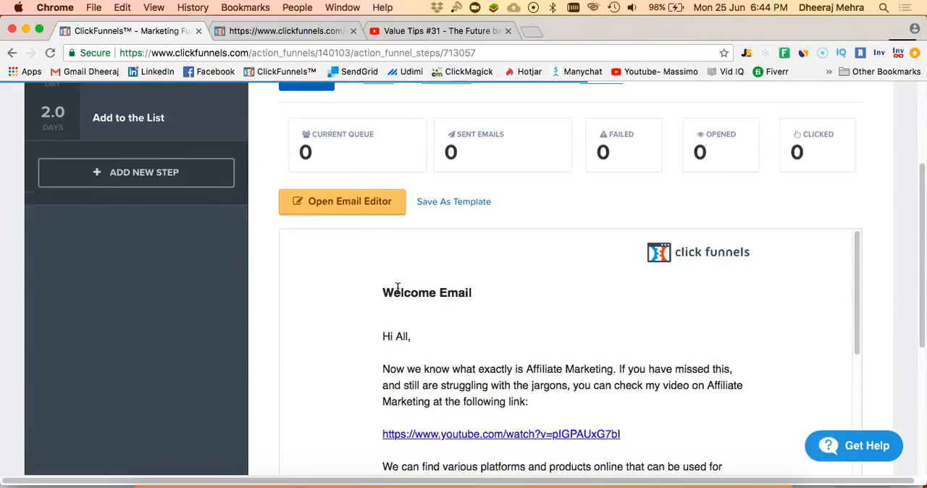
{"action": "scroll", "coordinate": [523, 283], "scroll_direction": "up", "scroll_amount": 2}
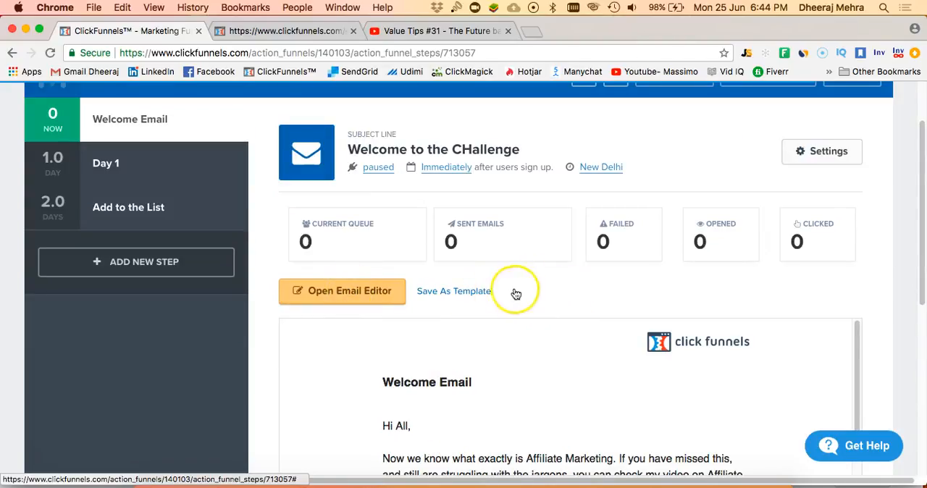
- Open the Welcome Email in the email editor and examine its content
{"action": "left_click", "coordinate": [520, 294]}
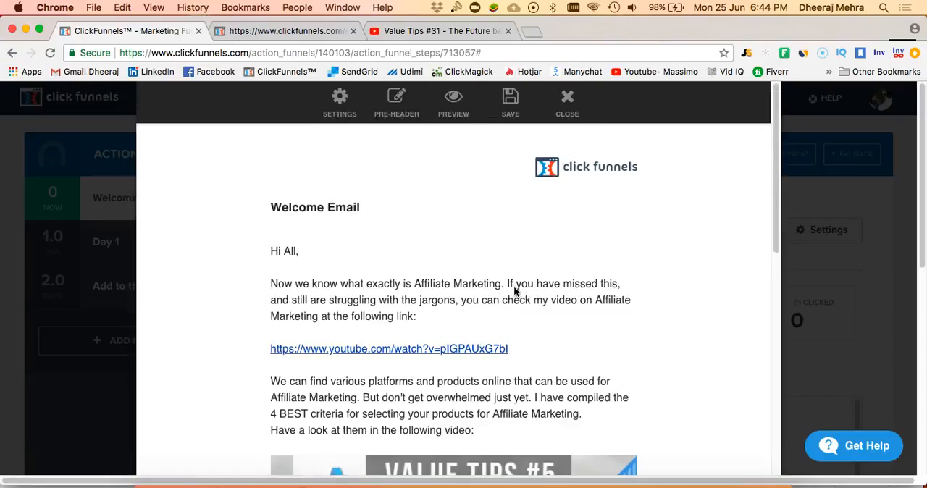
{"action": "left_click", "coordinate": [528, 284]}
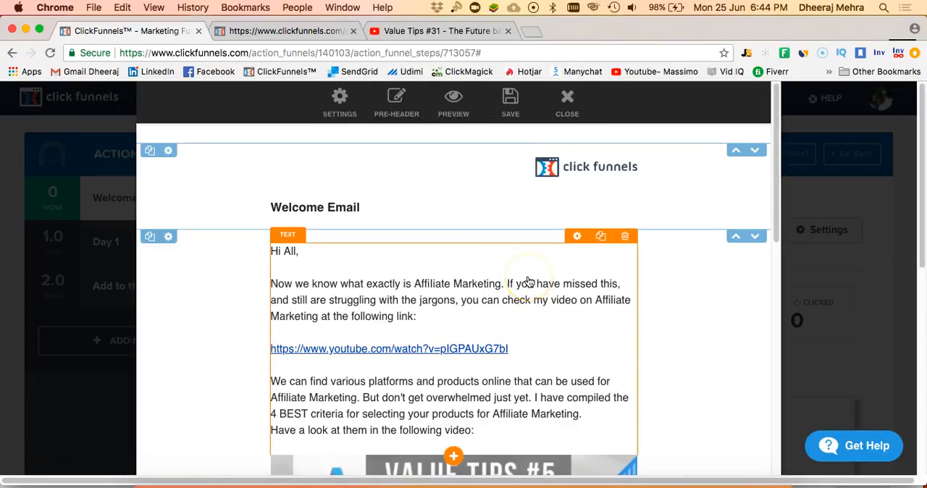
{"action": "scroll", "coordinate": [464, 281], "scroll_direction": "down", "scroll_amount": 3}
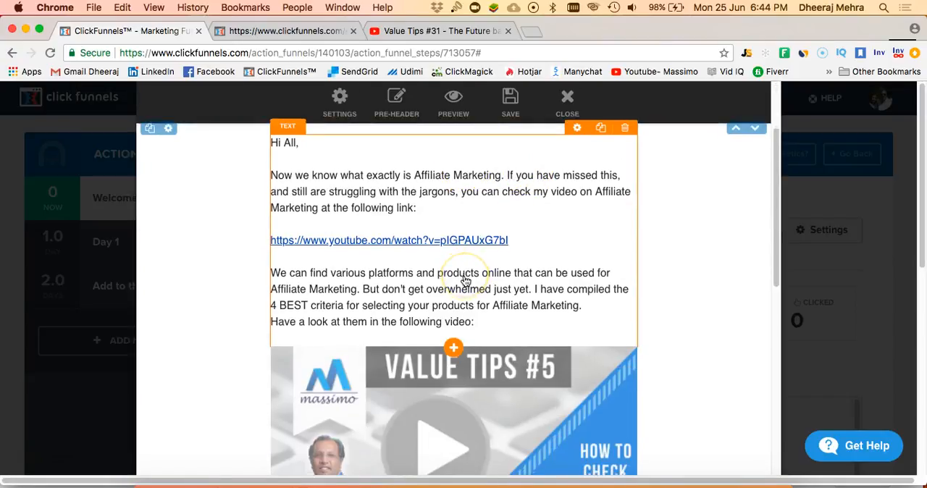
{"action": "scroll", "coordinate": [465, 279], "scroll_direction": "down", "scroll_amount": 12}
{"action": "left_click", "coordinate": [468, 232]}
{"action": "scroll", "coordinate": [516, 227], "scroll_direction": "up", "scroll_amount": 15}
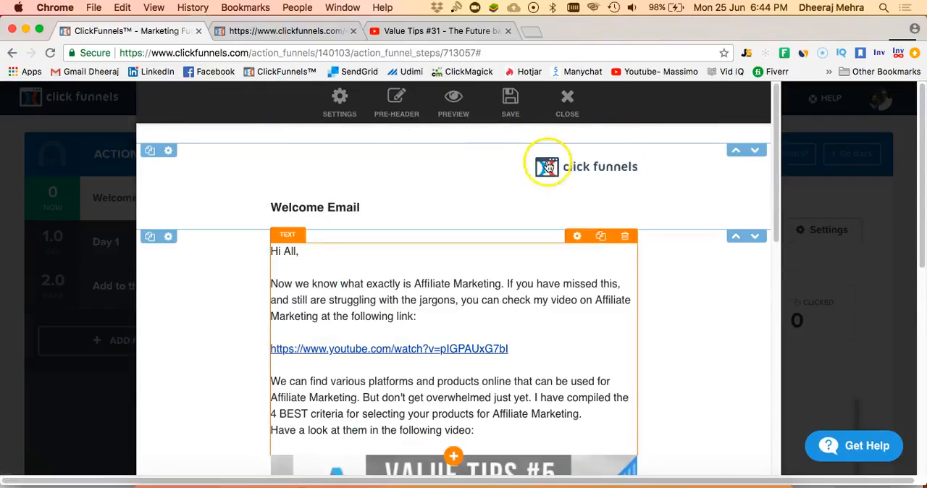
- Preview the Welcome Email in the browser, then close the preview and the email editor
{"action": "left_click", "coordinate": [455, 118]}
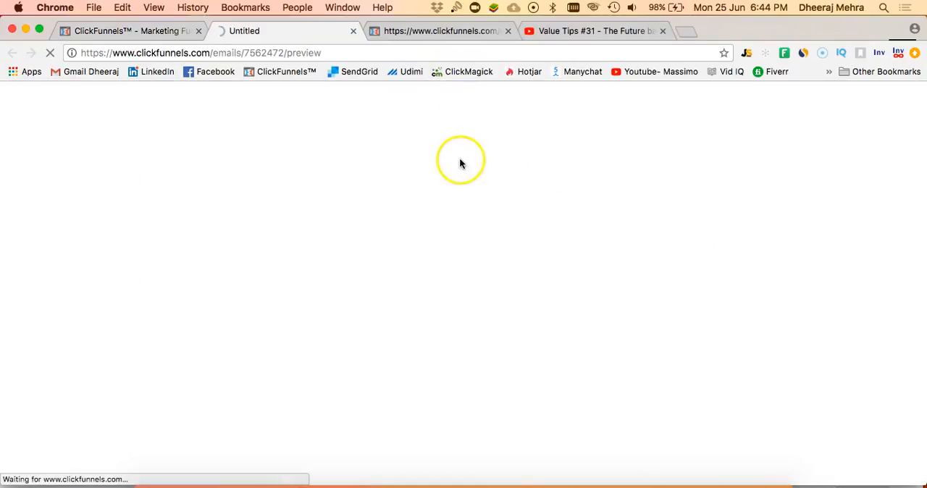
{"action": "scroll", "coordinate": [497, 283], "scroll_direction": "down", "scroll_amount": 7}
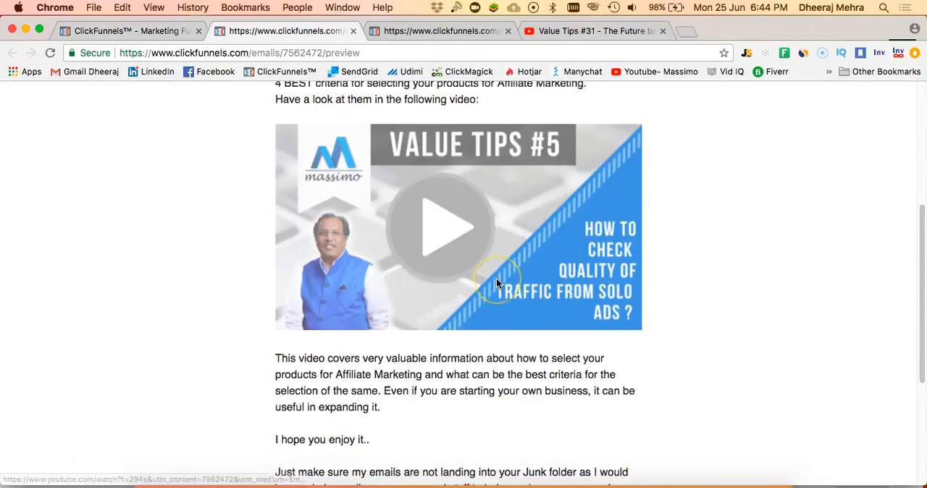
{"action": "scroll", "coordinate": [496, 278], "scroll_direction": "up", "scroll_amount": 7}
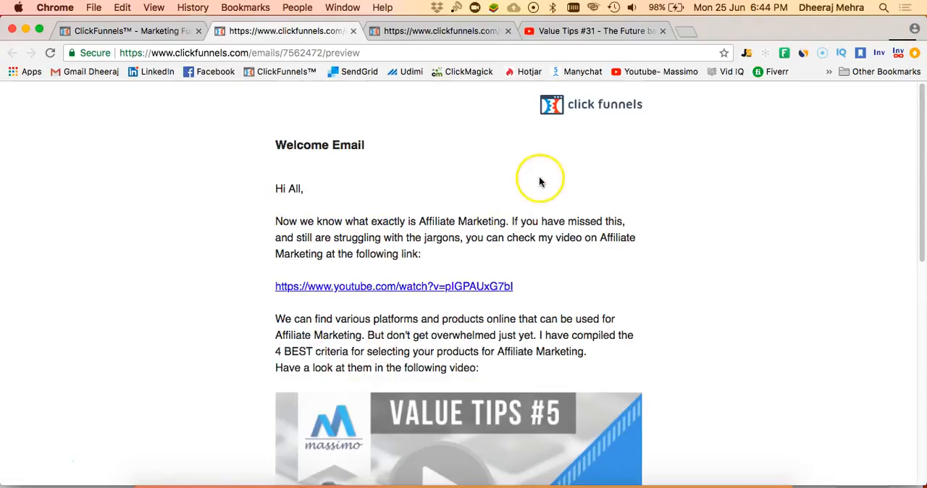
{"action": "left_click", "coordinate": [353, 33]}
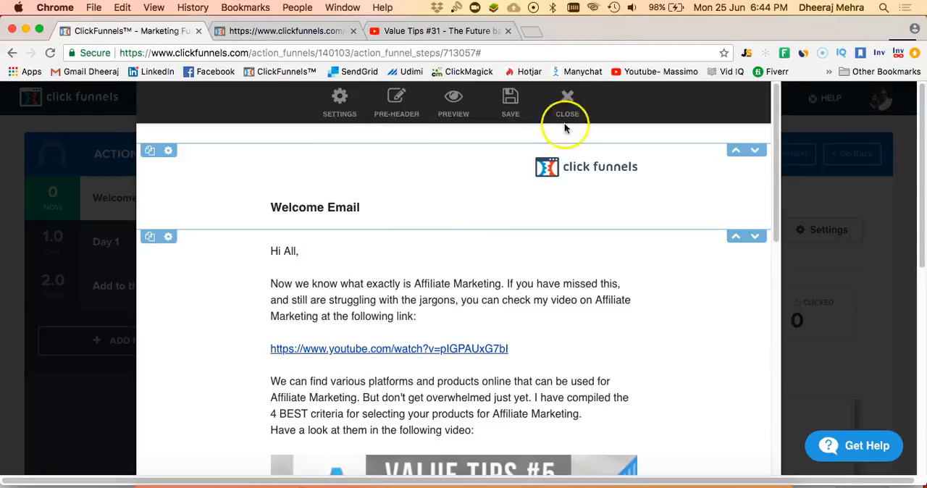
{"action": "left_click", "coordinate": [567, 105]}
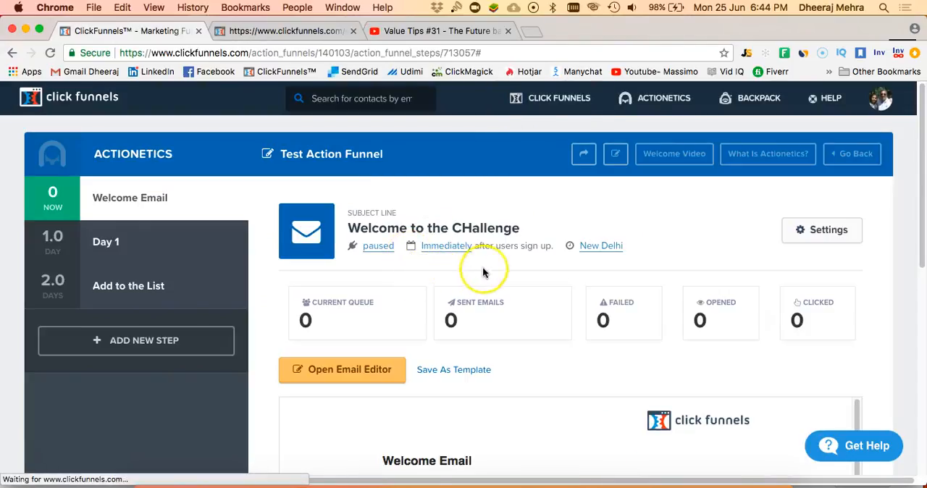
- Save the Welcome Email as a new email design named "Clickfunnels Template", with the template enabled
{"action": "scroll", "coordinate": [493, 279], "scroll_direction": "down", "scroll_amount": 2}
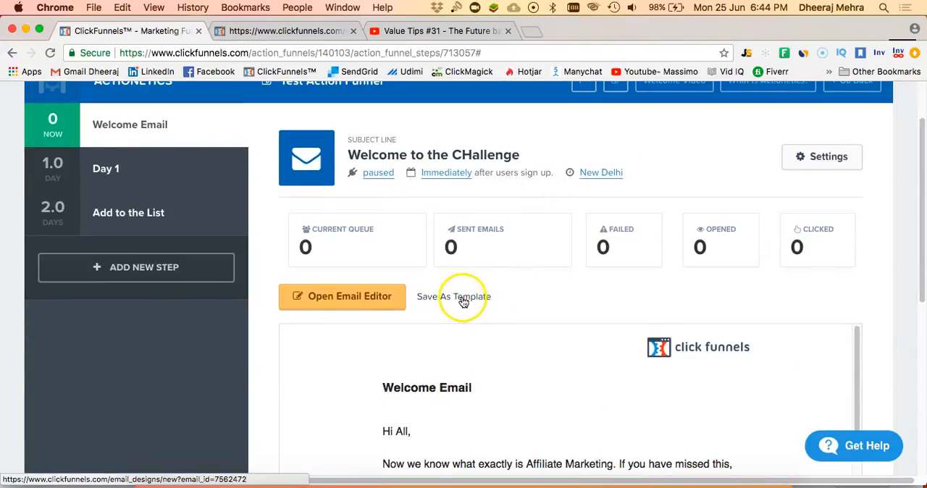
{"action": "left_click", "coordinate": [463, 298]}
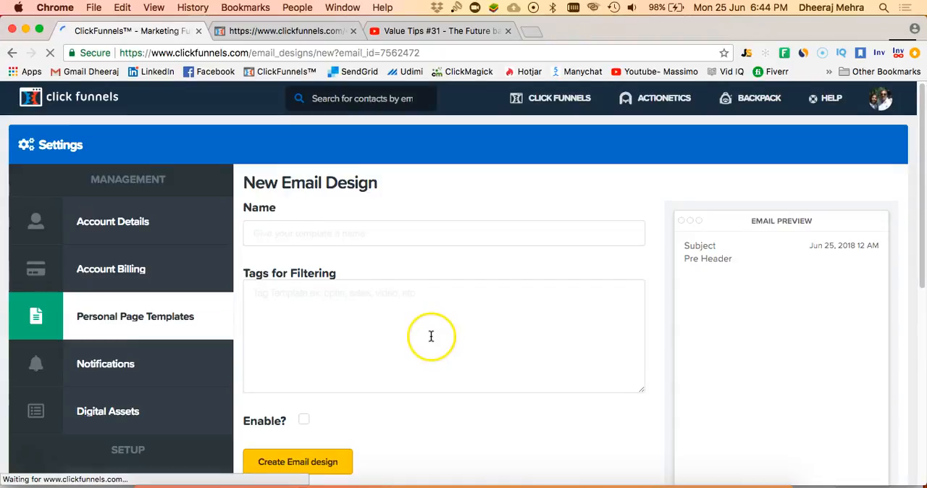
{"action": "left_click", "coordinate": [345, 235]}
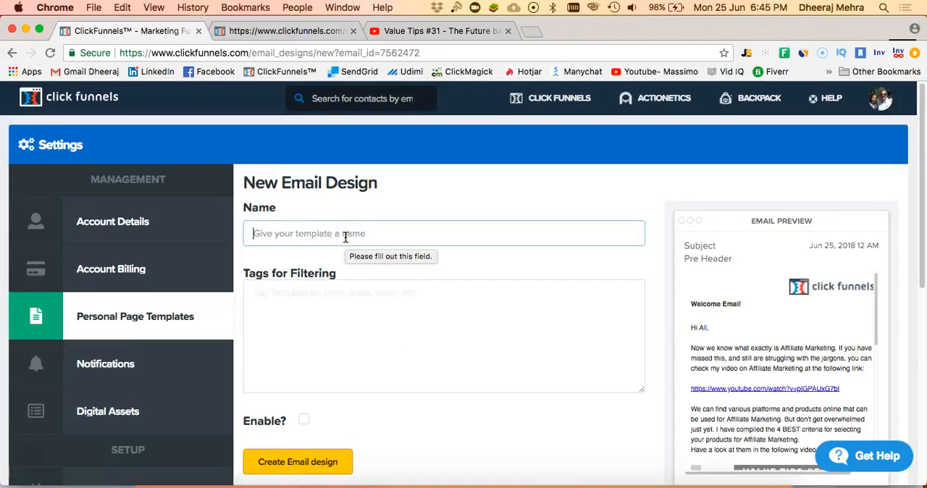
{"action": "type", "text": "Clickfunnels Template"}
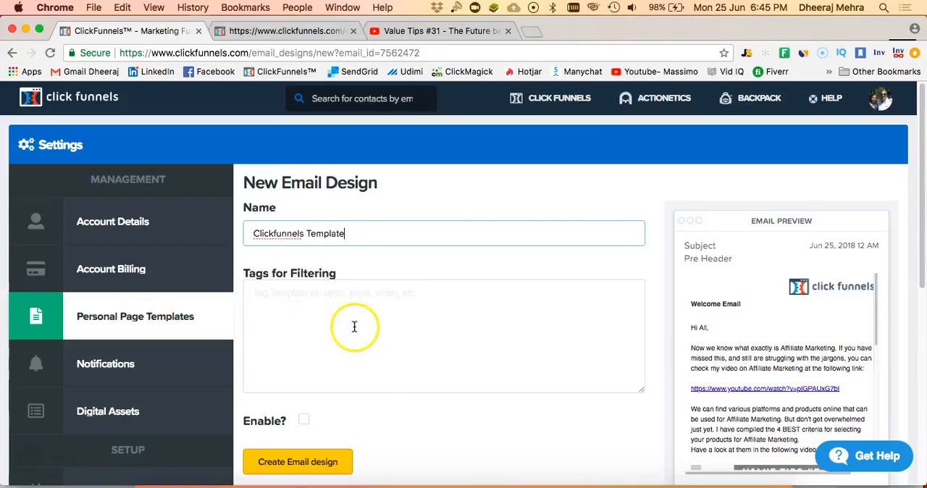
{"action": "left_click", "coordinate": [355, 327]}
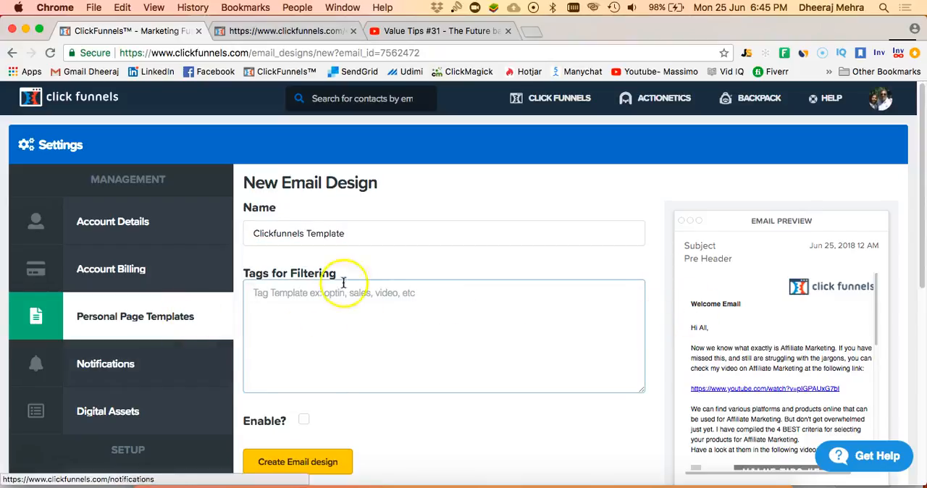
{"action": "scroll", "coordinate": [290, 322], "scroll_direction": "down", "scroll_amount": 5}
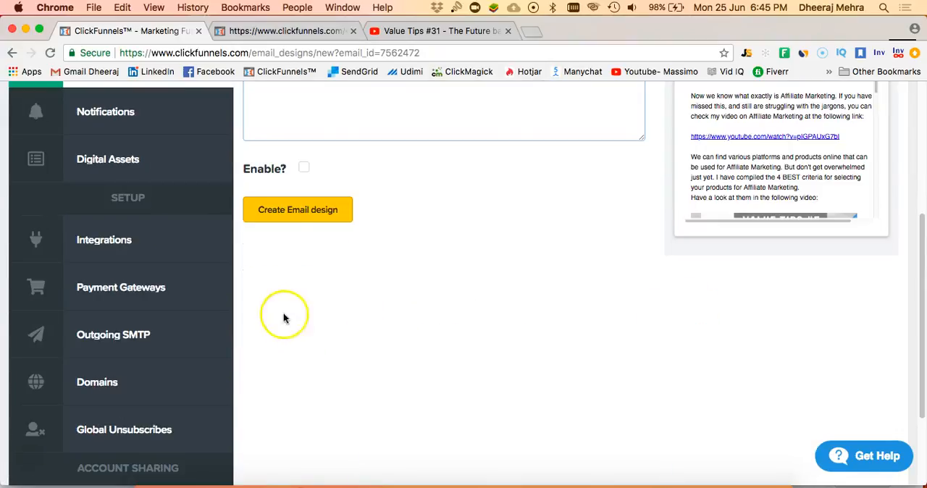
{"action": "left_click", "coordinate": [304, 167]}
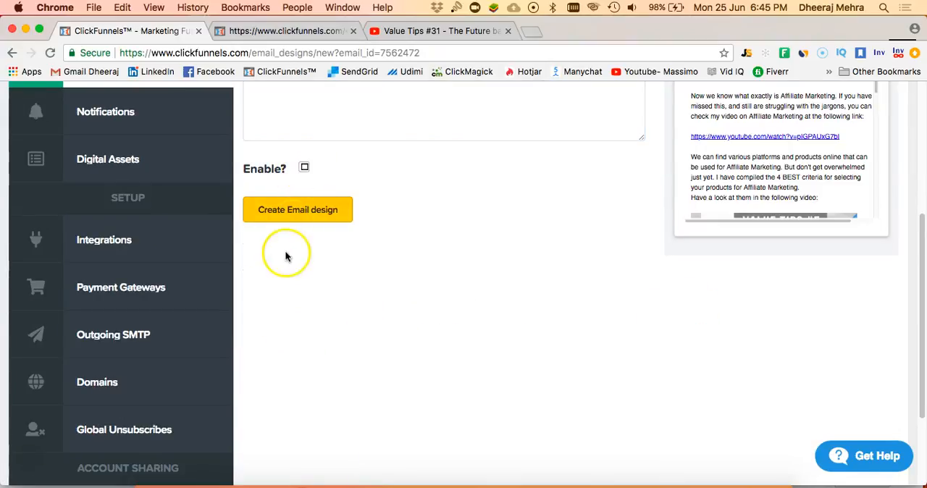
{"action": "left_click", "coordinate": [307, 211]}
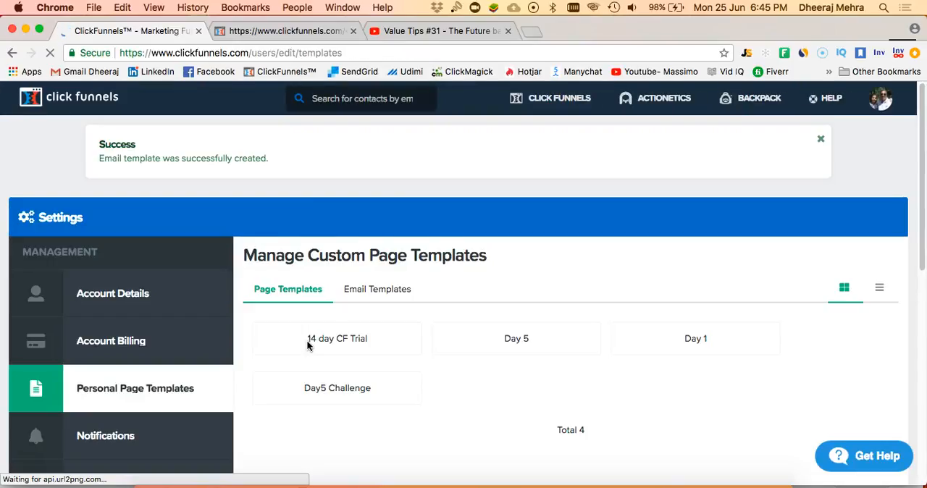
- Examine the first page of saved email templates in the personal template library
{"action": "left_click", "coordinate": [374, 289]}
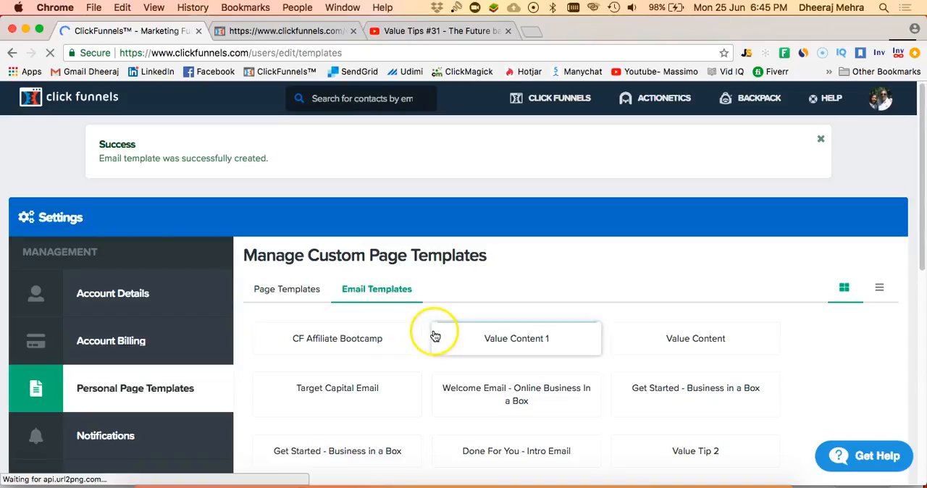
{"action": "scroll", "coordinate": [432, 333], "scroll_direction": "down", "scroll_amount": 3}
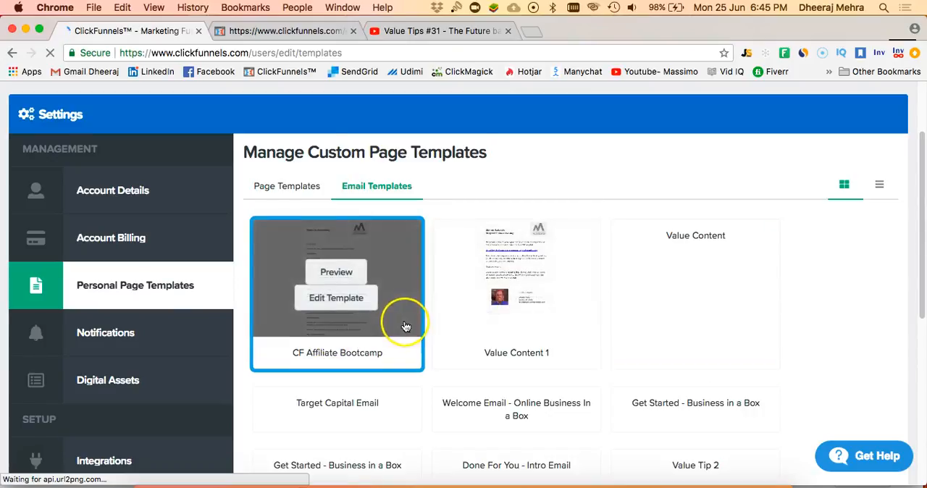
{"action": "scroll", "coordinate": [406, 315], "scroll_direction": "down", "scroll_amount": 5}
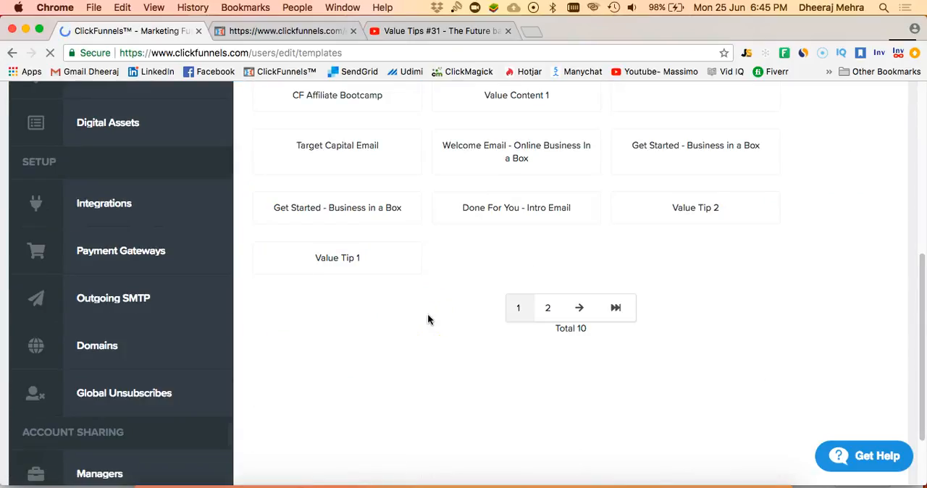
{"action": "scroll", "coordinate": [428, 319], "scroll_direction": "up", "scroll_amount": 3}
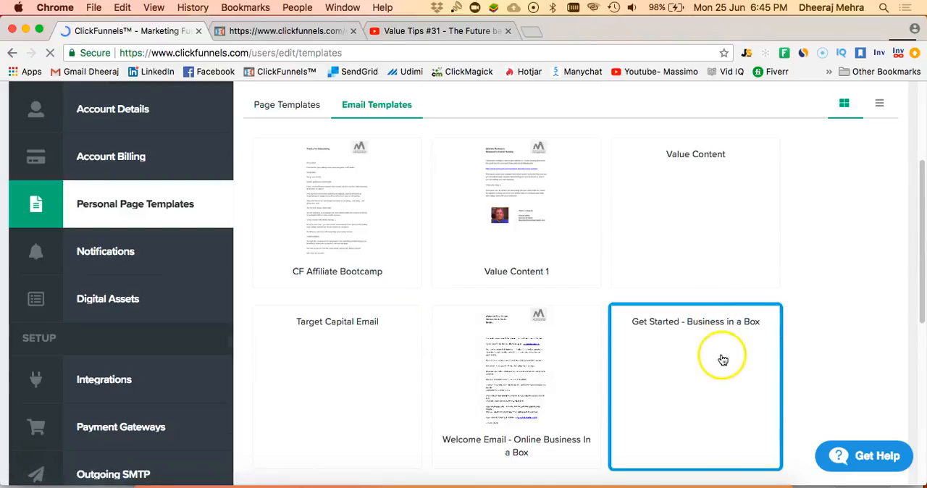
{"action": "scroll", "coordinate": [682, 360], "scroll_direction": "down", "scroll_amount": 3}
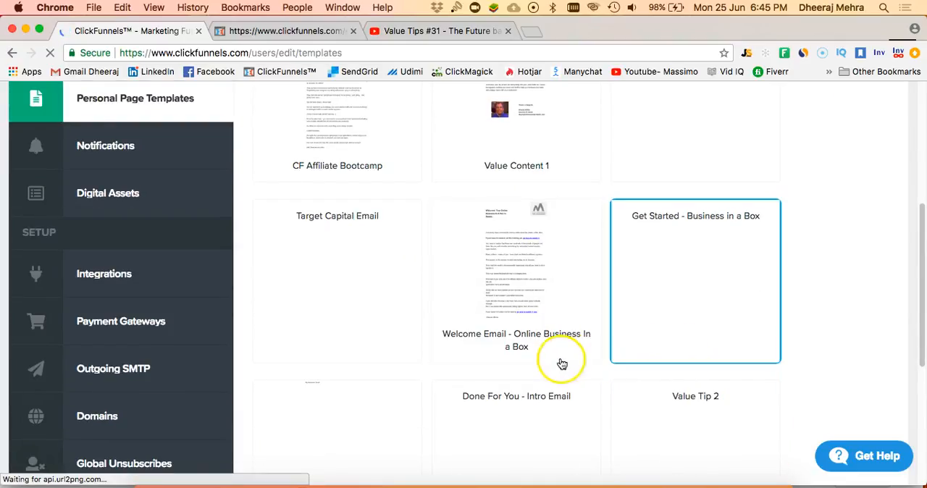
{"action": "scroll", "coordinate": [506, 373], "scroll_direction": "down", "scroll_amount": 2}
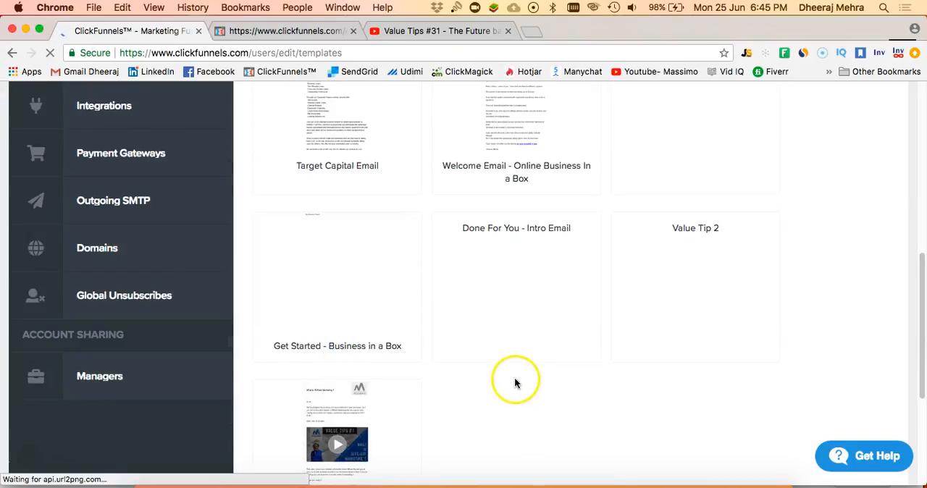
{"action": "scroll", "coordinate": [500, 380], "scroll_direction": "up", "scroll_amount": 4}
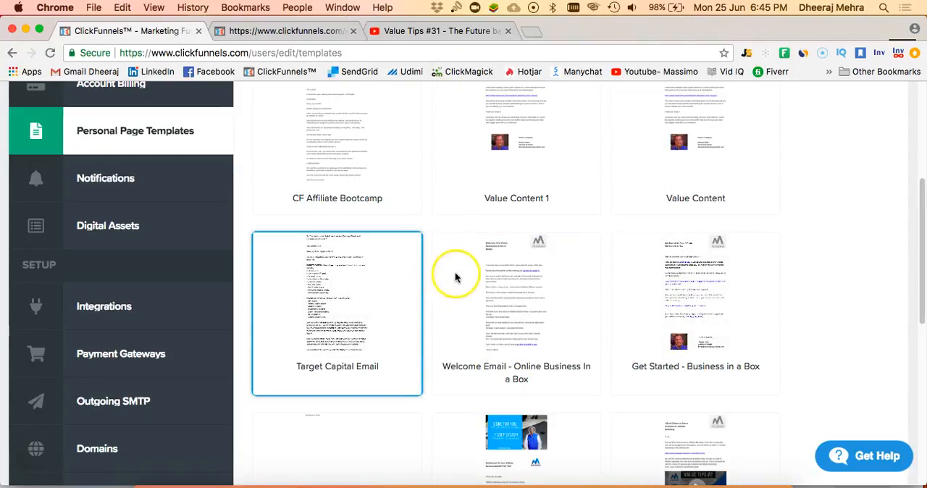
{"action": "scroll", "coordinate": [544, 289], "scroll_direction": "down", "scroll_amount": 6}
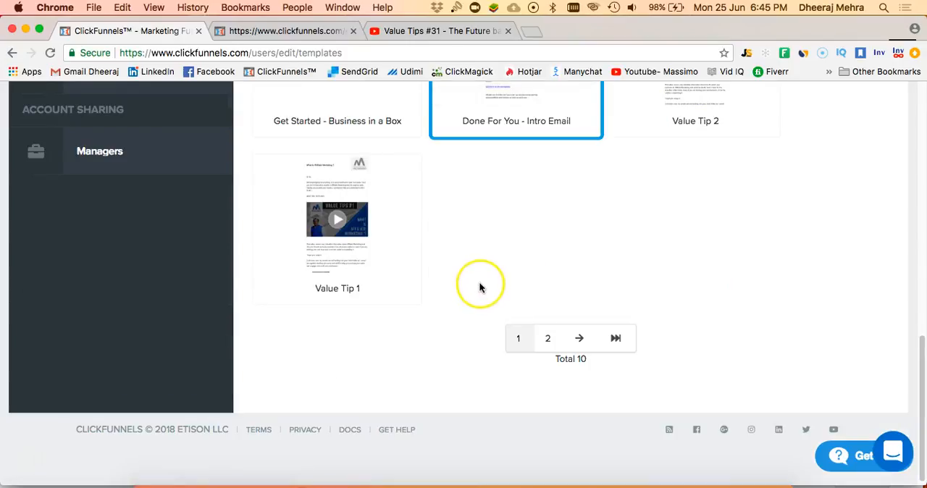
{"action": "scroll", "coordinate": [474, 271], "scroll_direction": "up", "scroll_amount": 2}
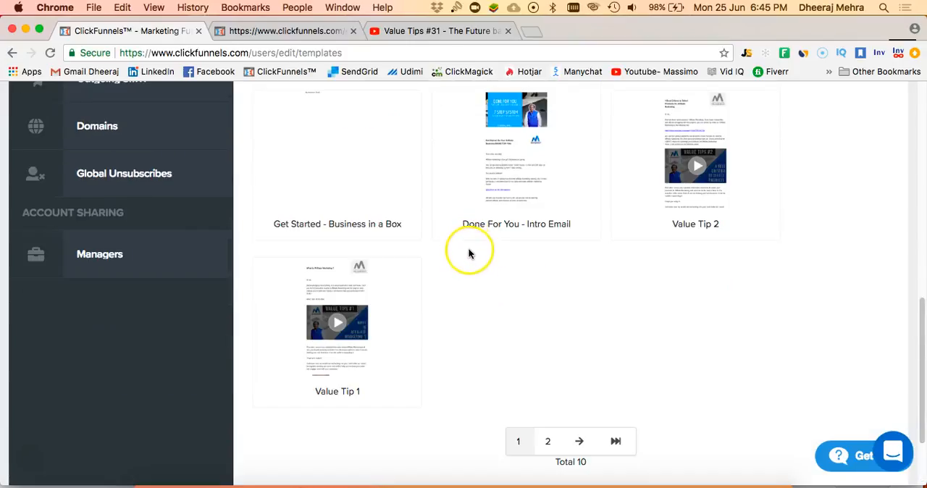
- Go to page 2 of the email templates and find Clickfunnels Template
{"action": "left_click", "coordinate": [547, 440]}
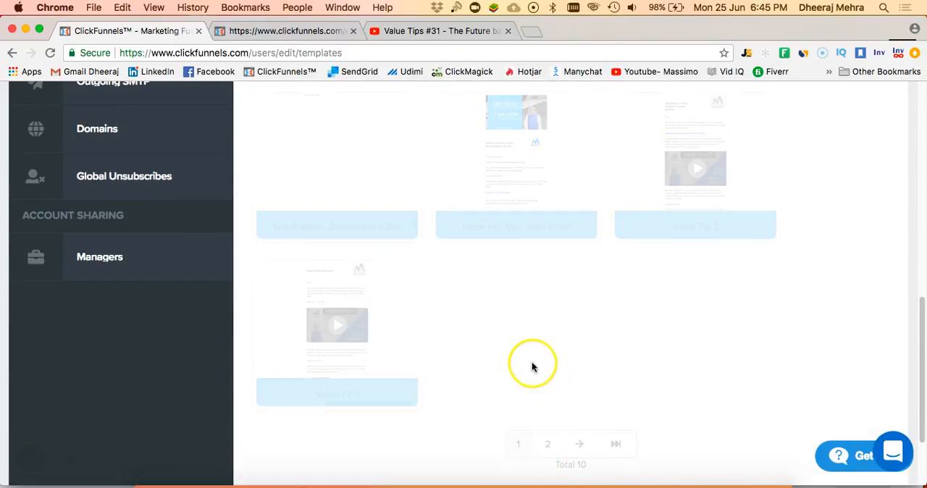
{"action": "scroll", "coordinate": [528, 335], "scroll_direction": "up", "scroll_amount": 5}
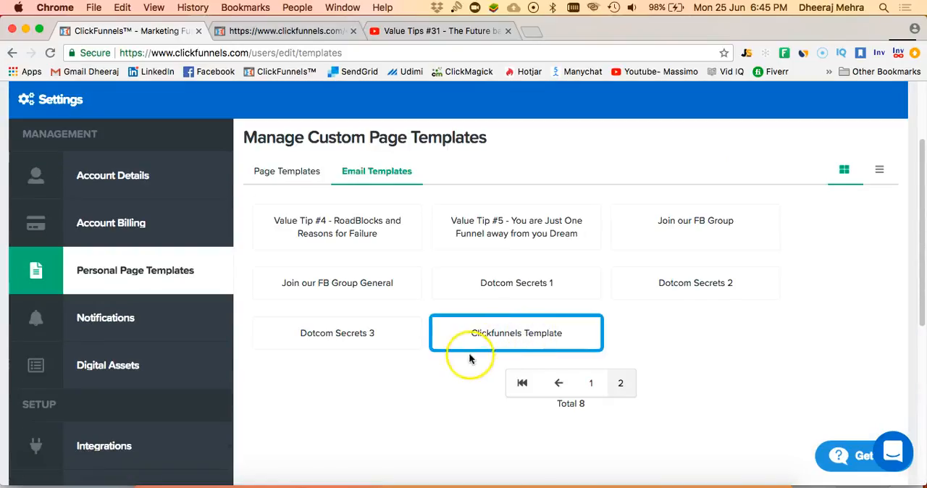
{"action": "scroll", "coordinate": [432, 378], "scroll_direction": "down", "scroll_amount": 1}
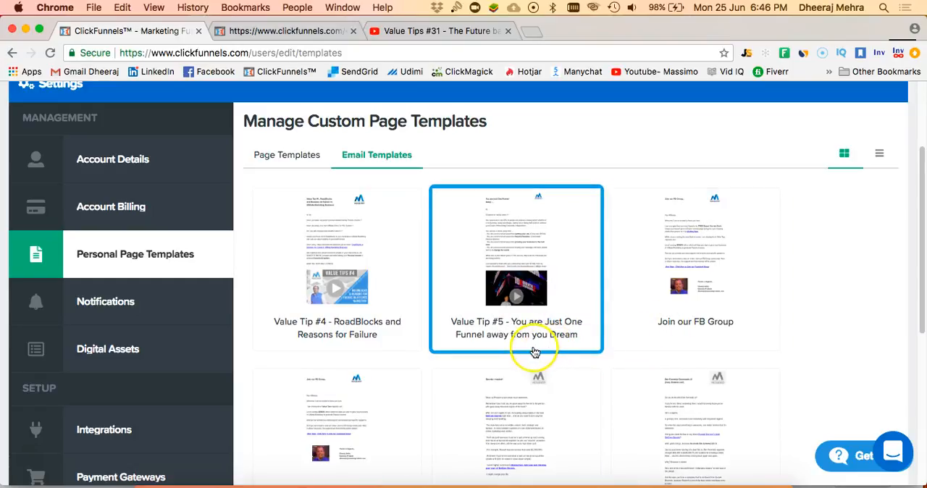
{"action": "scroll", "coordinate": [524, 348], "scroll_direction": "down", "scroll_amount": 2}
{"action": "scroll", "coordinate": [516, 346], "scroll_direction": "down", "scroll_amount": 2}
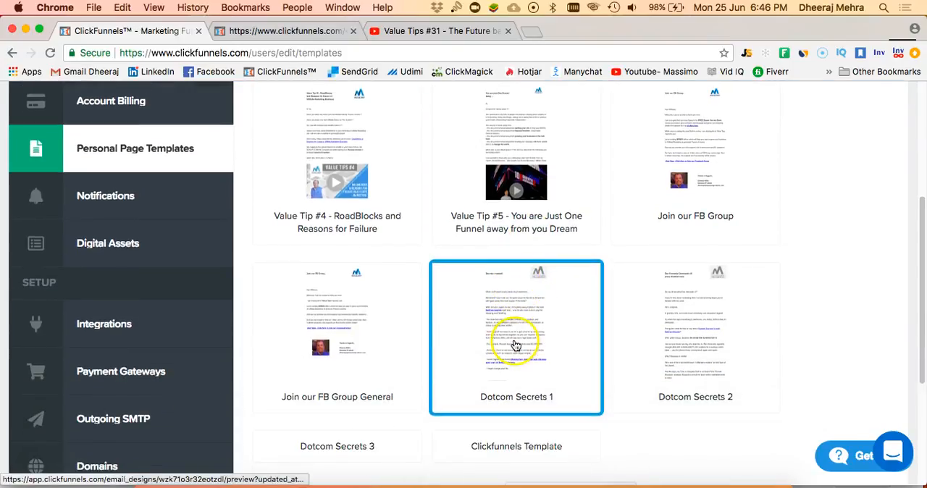
{"action": "scroll", "coordinate": [516, 340], "scroll_direction": "down", "scroll_amount": 2}
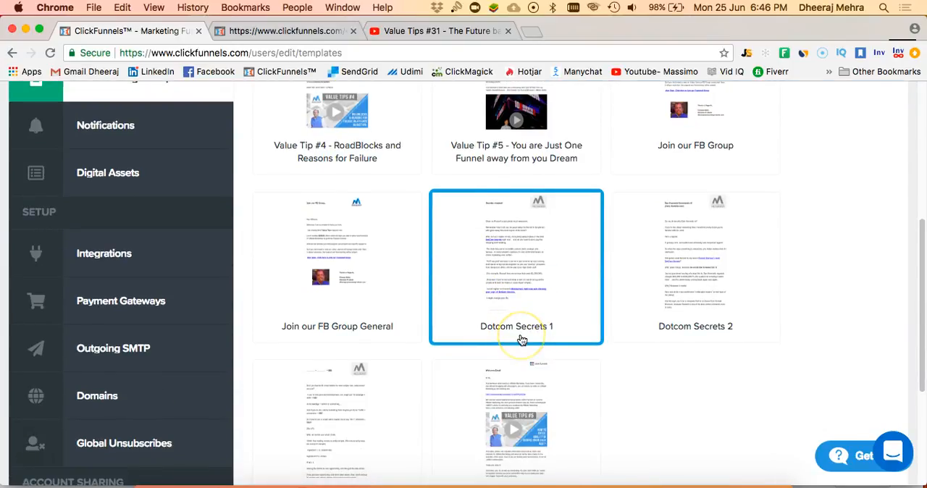
{"action": "scroll", "coordinate": [520, 342], "scroll_direction": "down", "scroll_amount": 4}
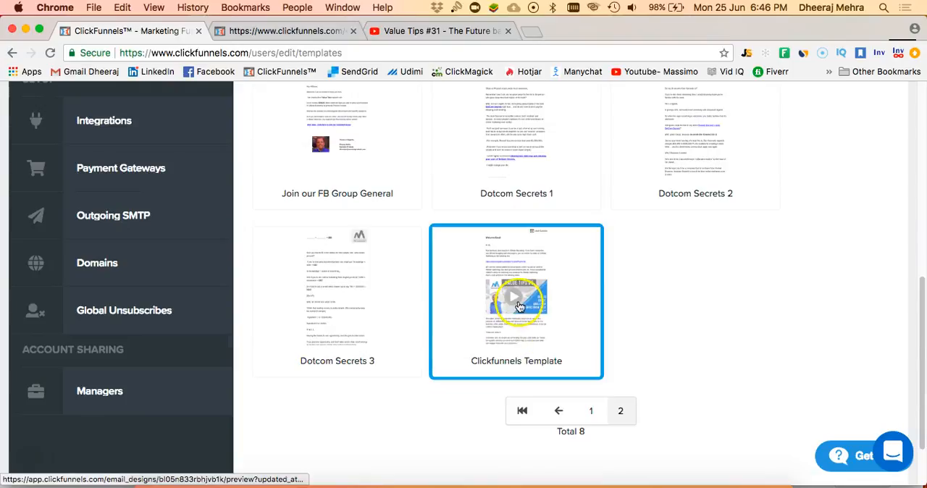
- Preview Clickfunnels Template and look over its email content
{"action": "left_click", "coordinate": [518, 324]}
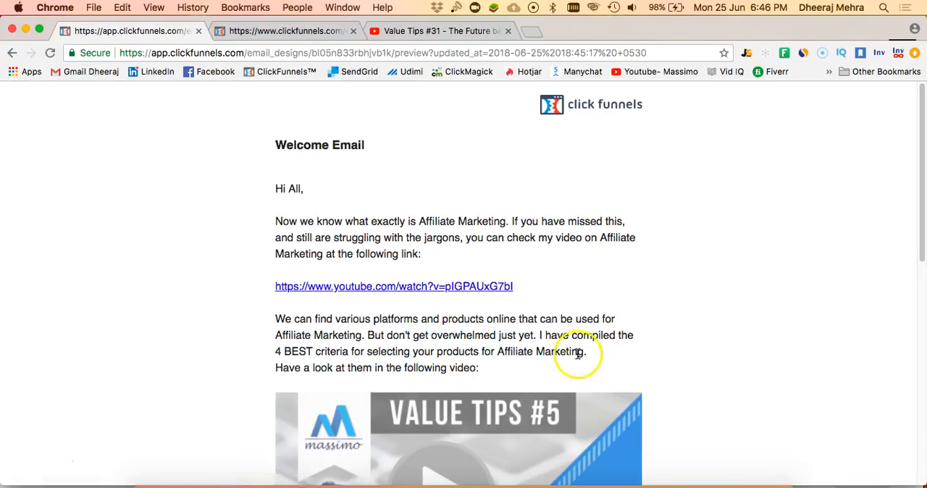
{"action": "scroll", "coordinate": [554, 347], "scroll_direction": "down", "scroll_amount": 5}
{"action": "scroll", "coordinate": [555, 345], "scroll_direction": "up", "scroll_amount": 5}
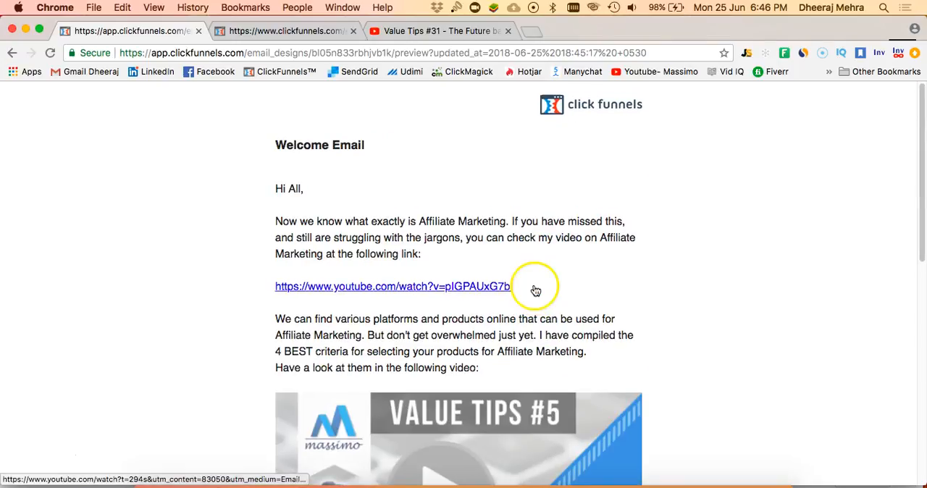